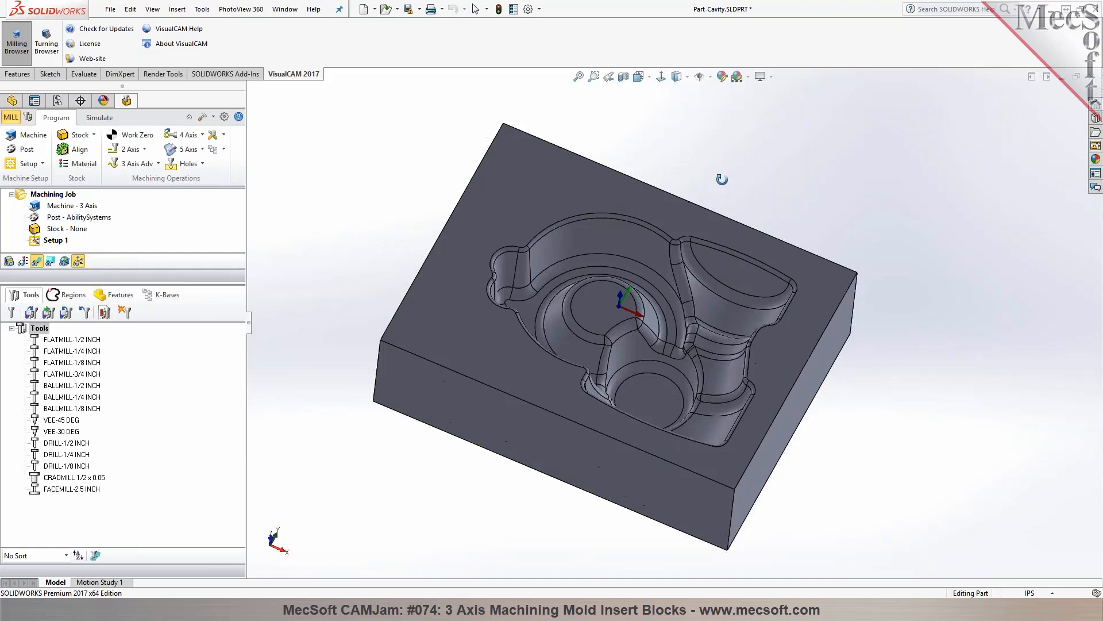
Examine the cavity block's pocket from several angles and enlarge the machining job tree area
mouse_move(722, 179)
middle_mouse_down()
mouse_move(713, 241)
mouse_move(689, 230)
mouse_move(708, 189)
middle_mouse_up()
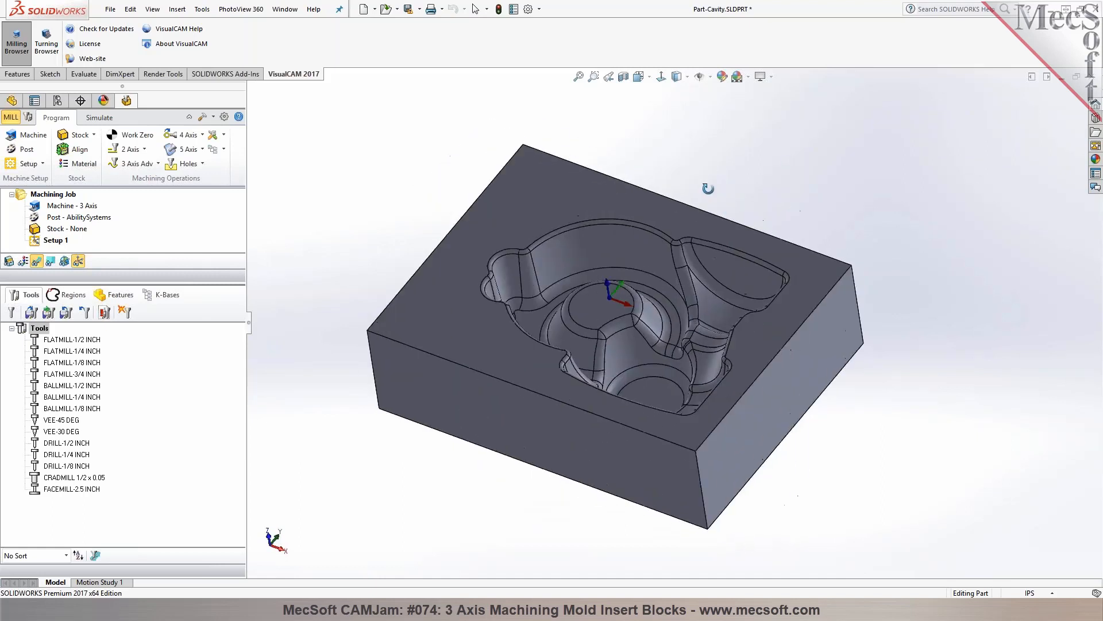
scroll(619, 291, "down", 2)
scroll(620, 295, "up", 1)
middle_click_drag(625, 296, 664, 261)
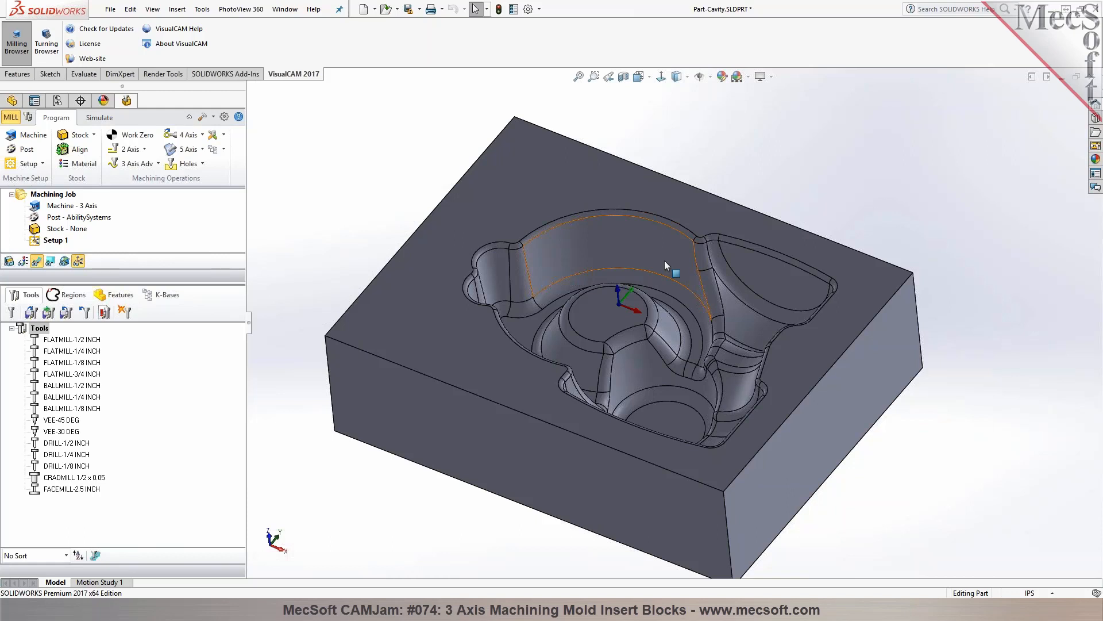
middle_click_drag(667, 262, 666, 229)
left_click_drag(195, 284, 182, 376)
middle_click_drag(575, 213, 577, 252)
middle_click_drag(409, 237, 408, 186)
scroll(406, 208, "up", 2)
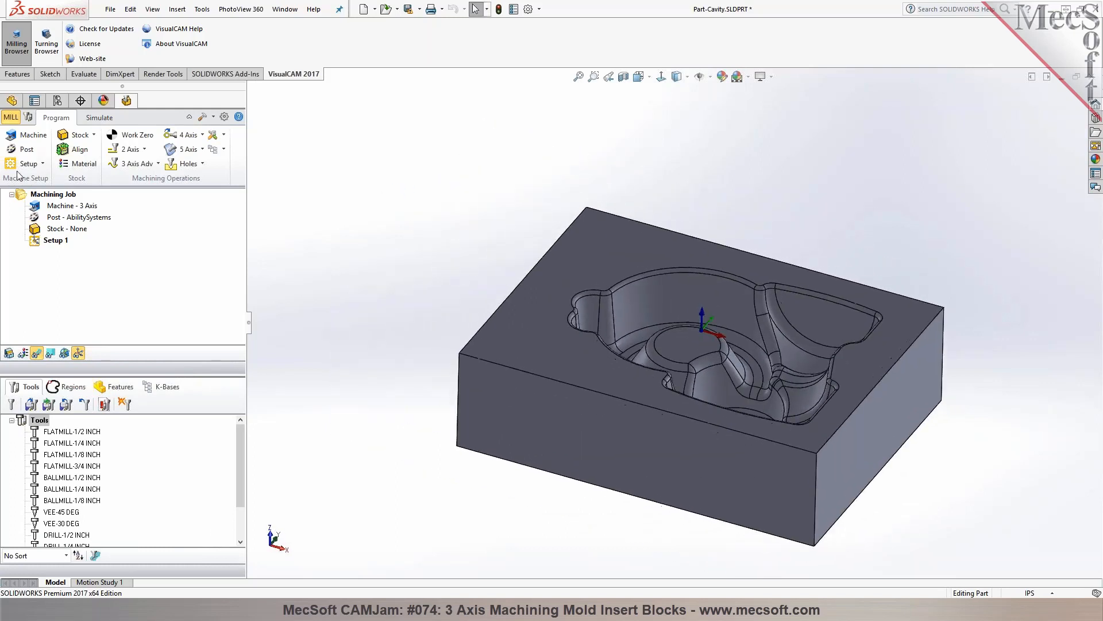
Accept the 3 Axis machine definition and set the current post-processor to Haas
left_click(26, 135)
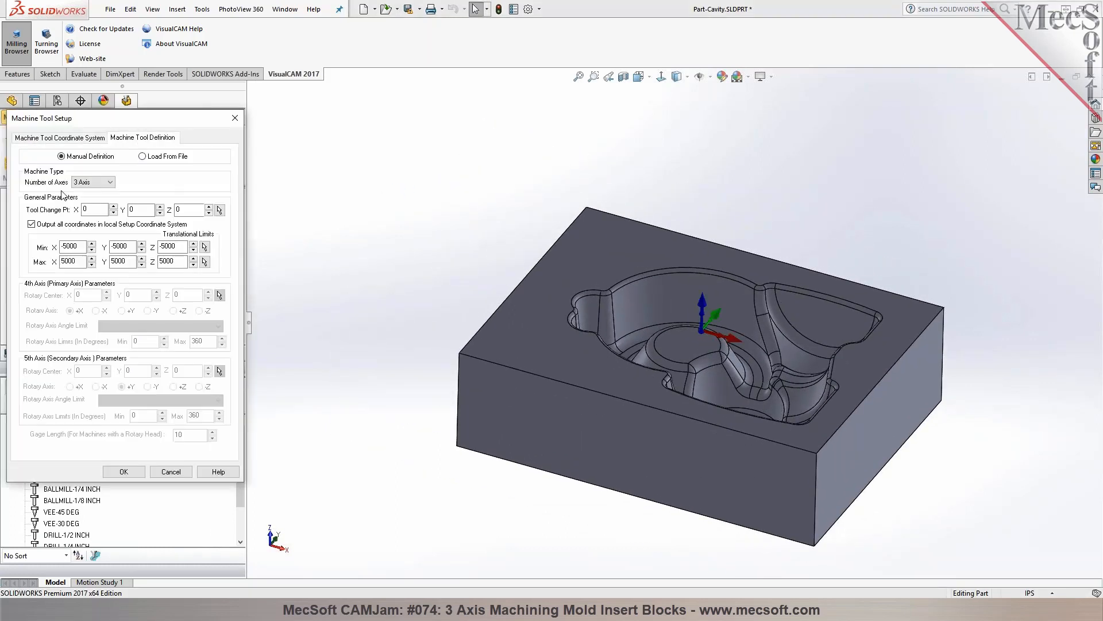
left_click(130, 474)
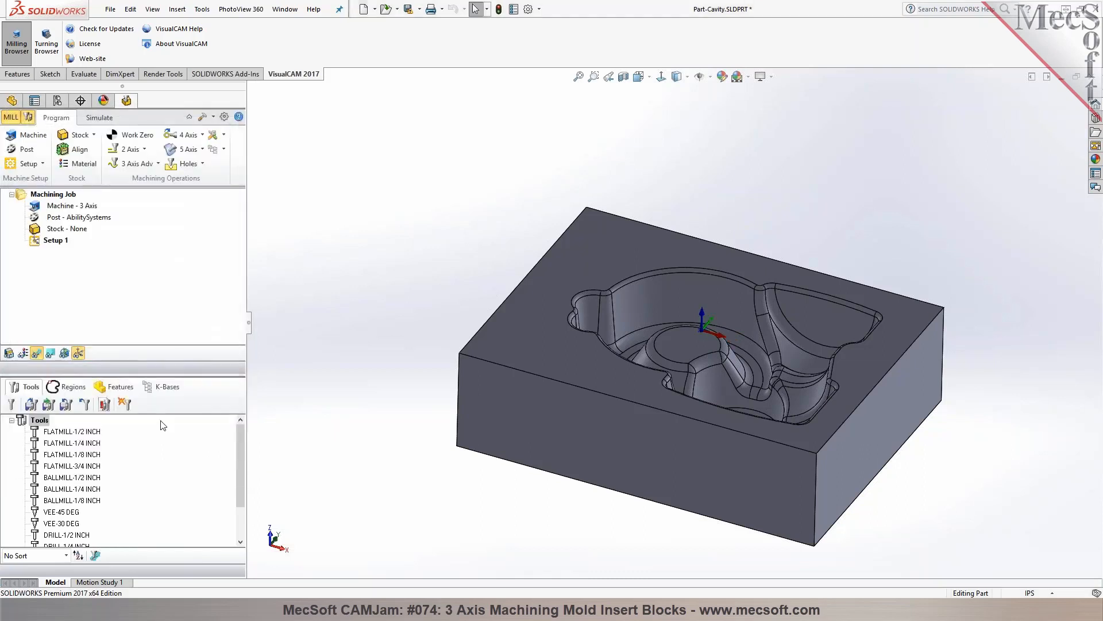
left_click(23, 149)
left_click(137, 167)
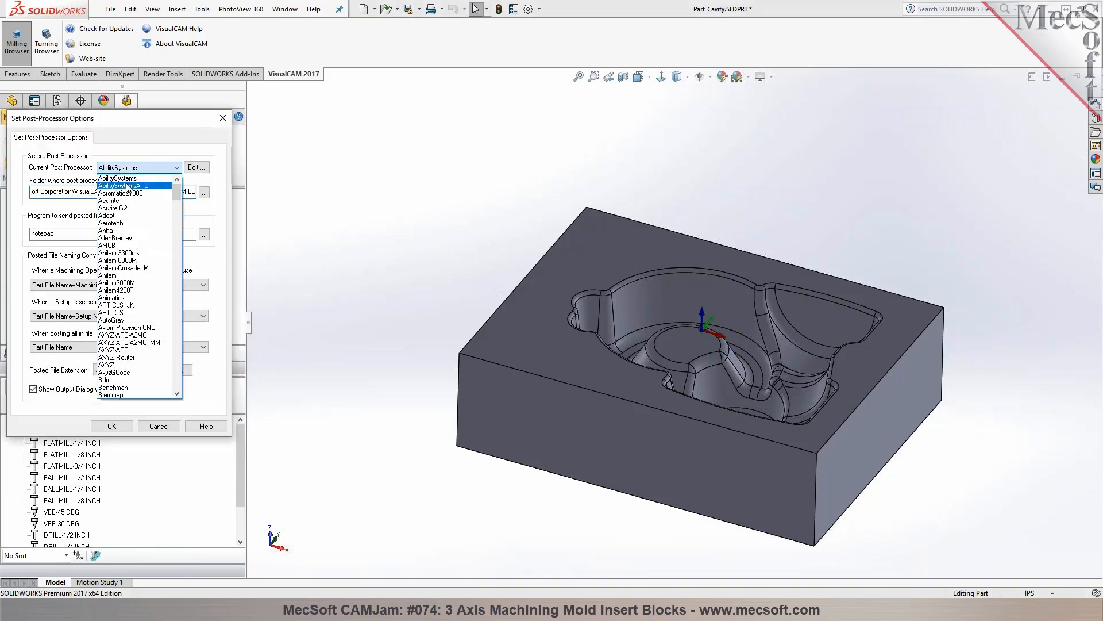
key("h")
scroll(151, 270, "down", 2)
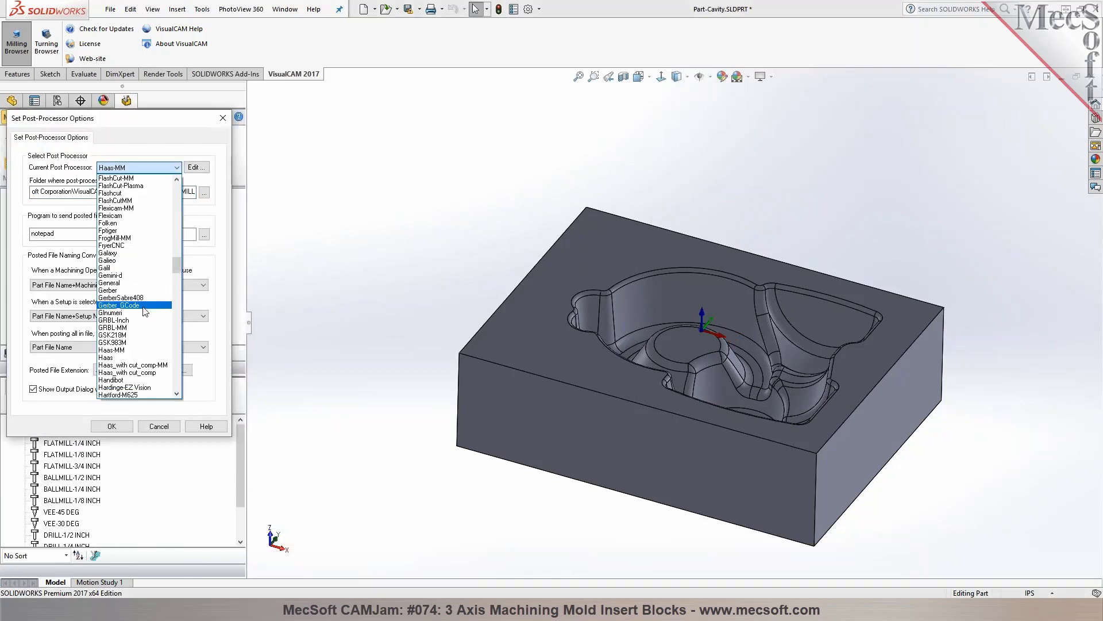
left_click(128, 357)
left_click(114, 426)
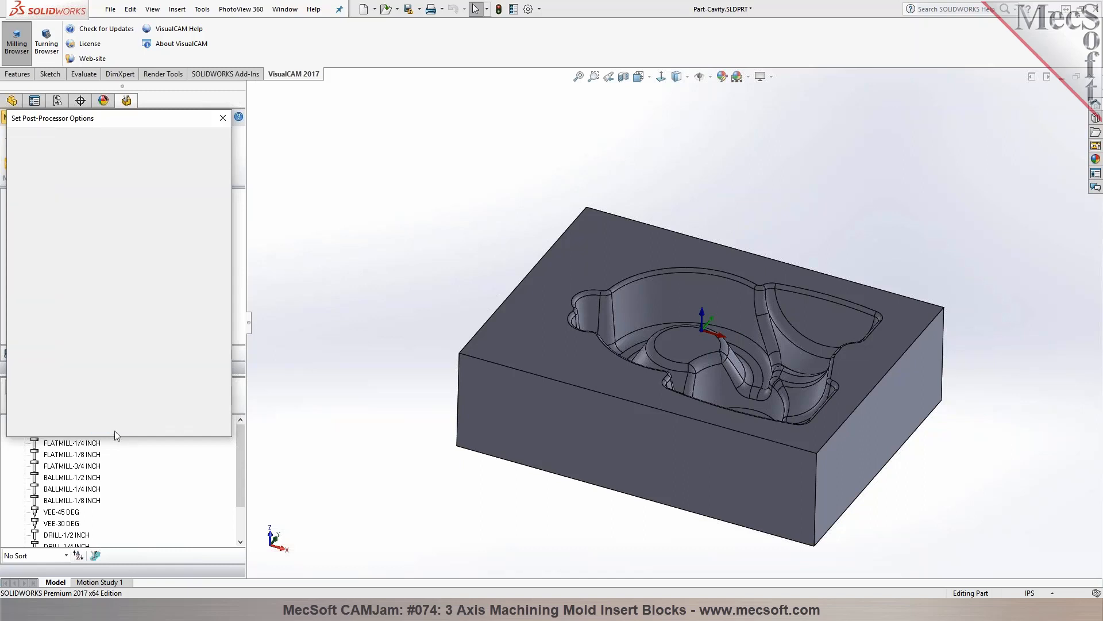
Create a box stock from the model bounding box, 8 long, 6 wide and 2.25 high
left_click(93, 136)
left_click(96, 154)
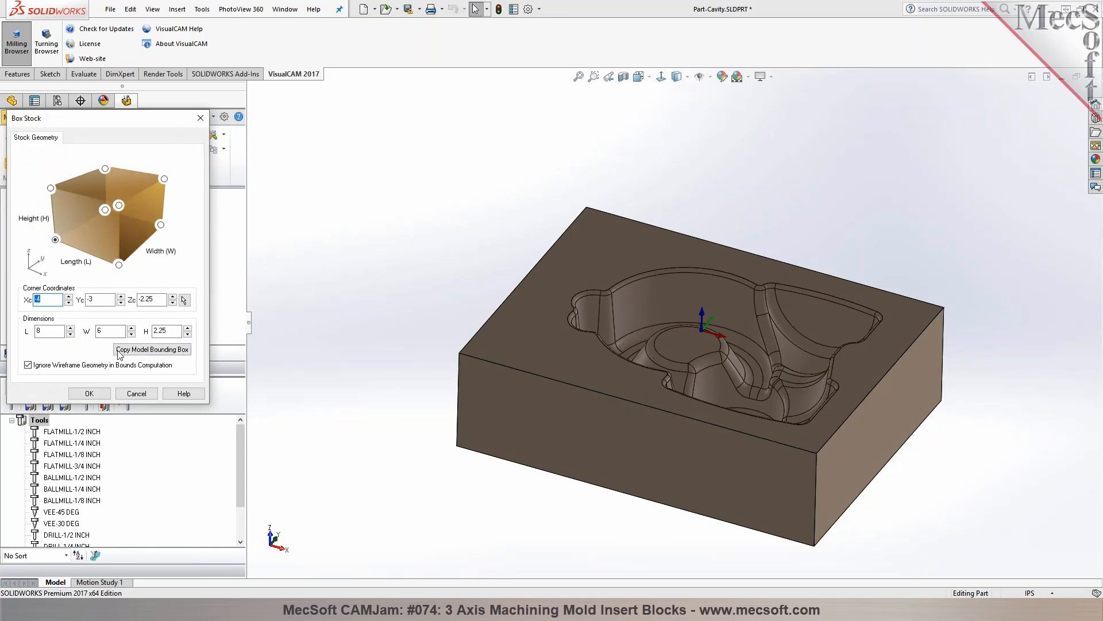
left_click(128, 351)
left_click(89, 394)
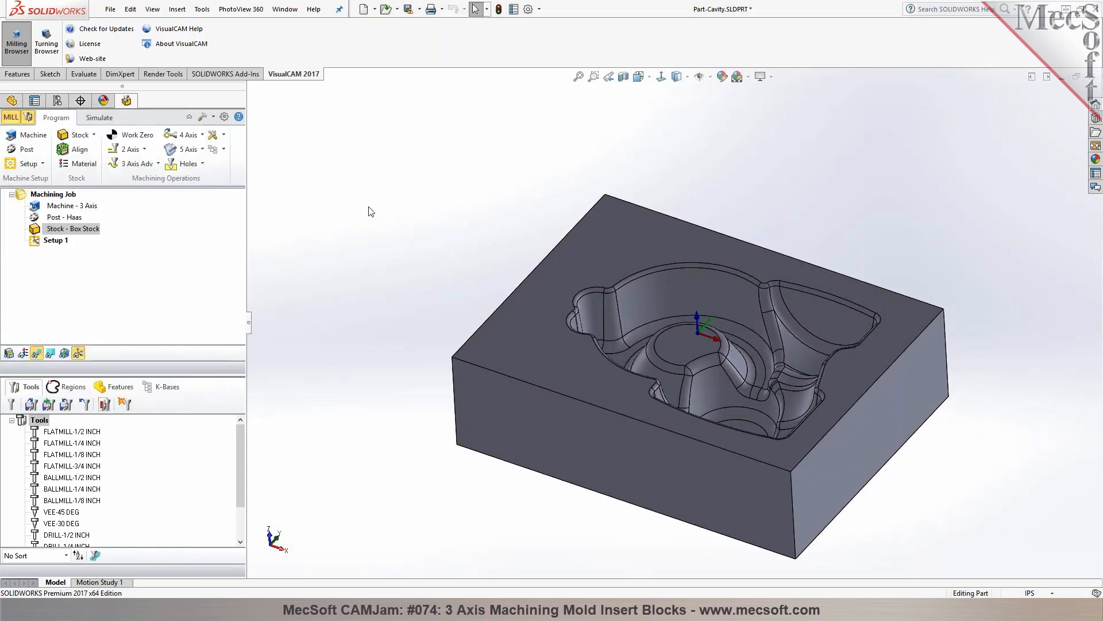
Set the work zero to the stock box at the Highest Z face and South West position
left_click(147, 141)
left_click(73, 262)
left_click(46, 336)
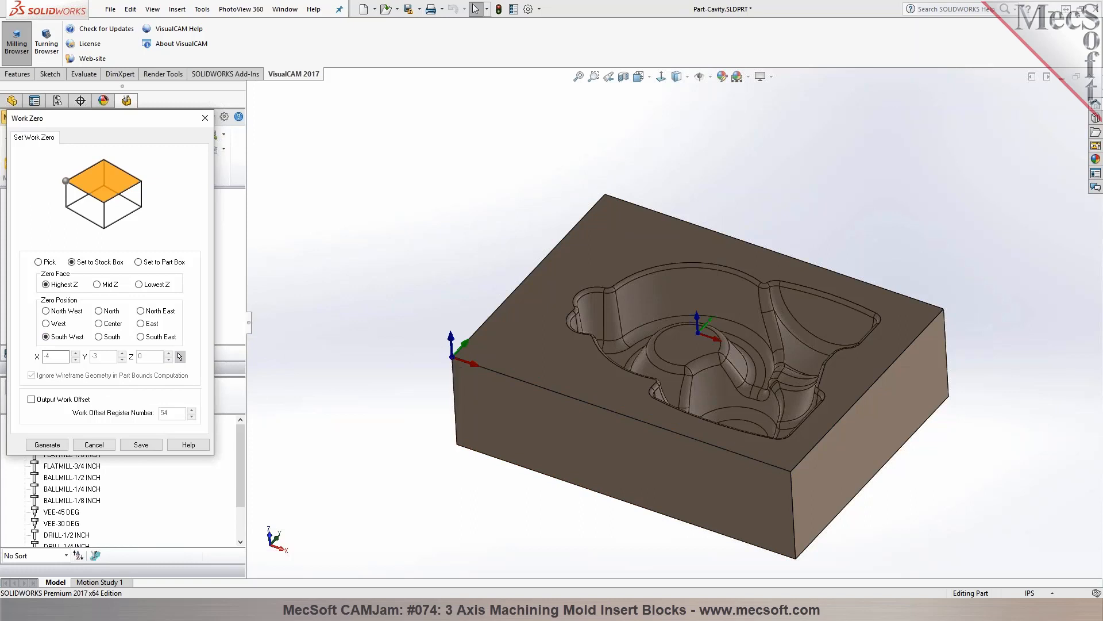
left_click(52, 444)
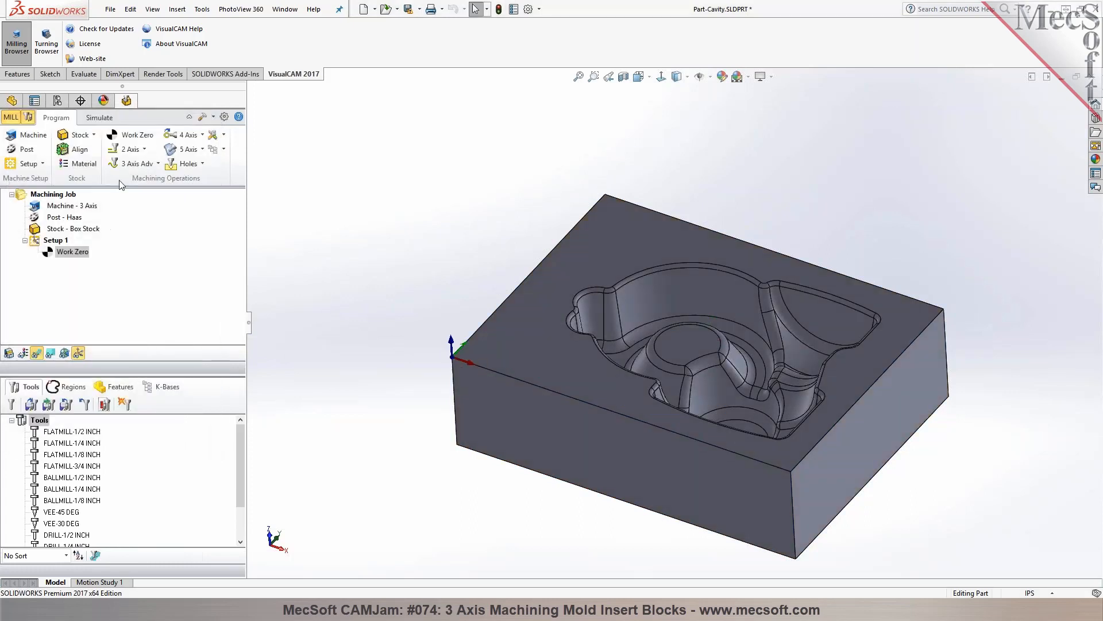
Generate a Horizontal Roughing operation using FLATMILL-1/2 INCH after reviewing its clearance, cut parameter and cut level settings
left_click(136, 164)
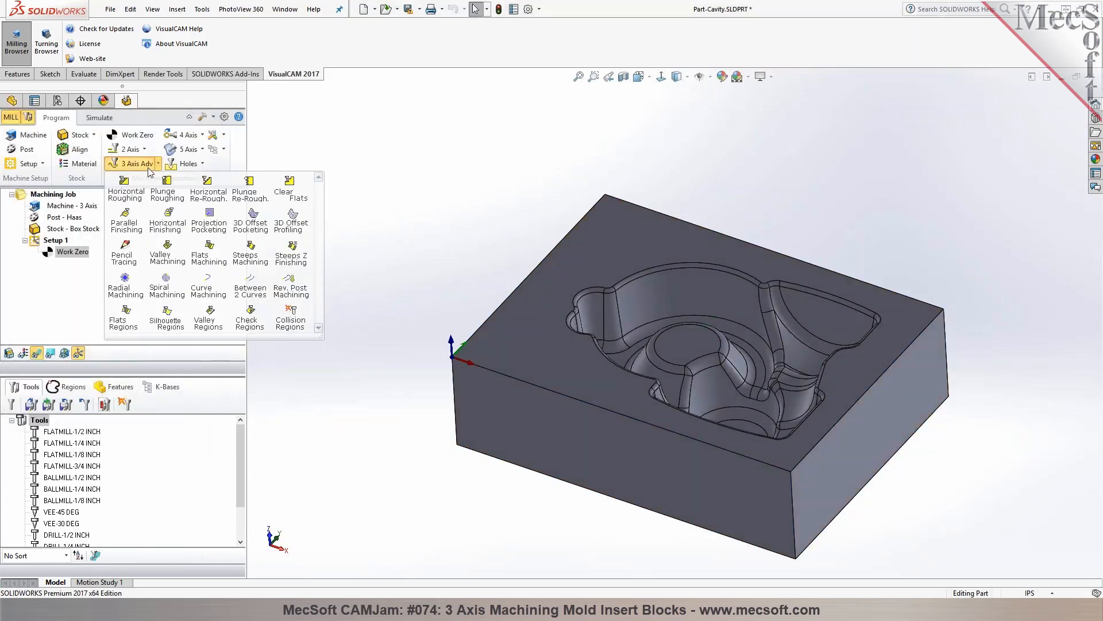
left_click(126, 194)
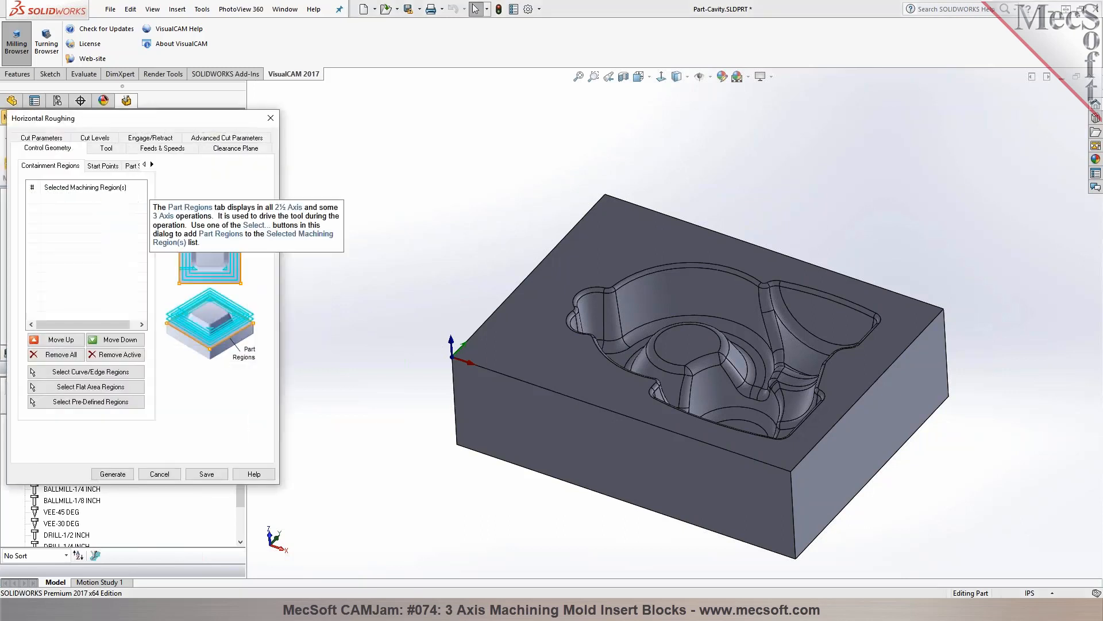
left_click(113, 149)
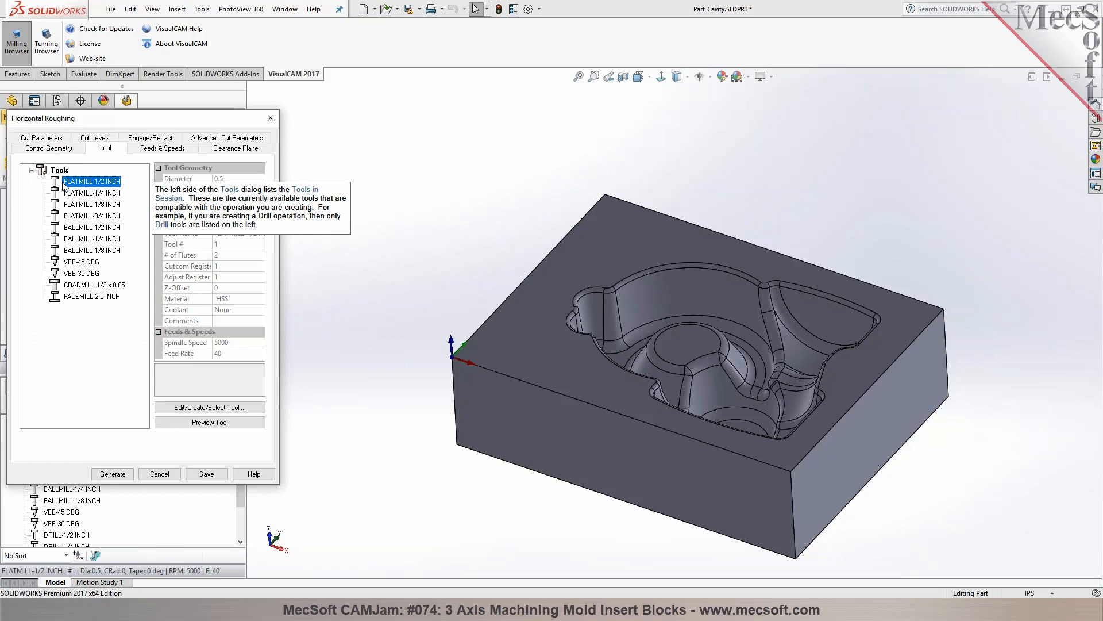
left_click(162, 149)
left_click(235, 151)
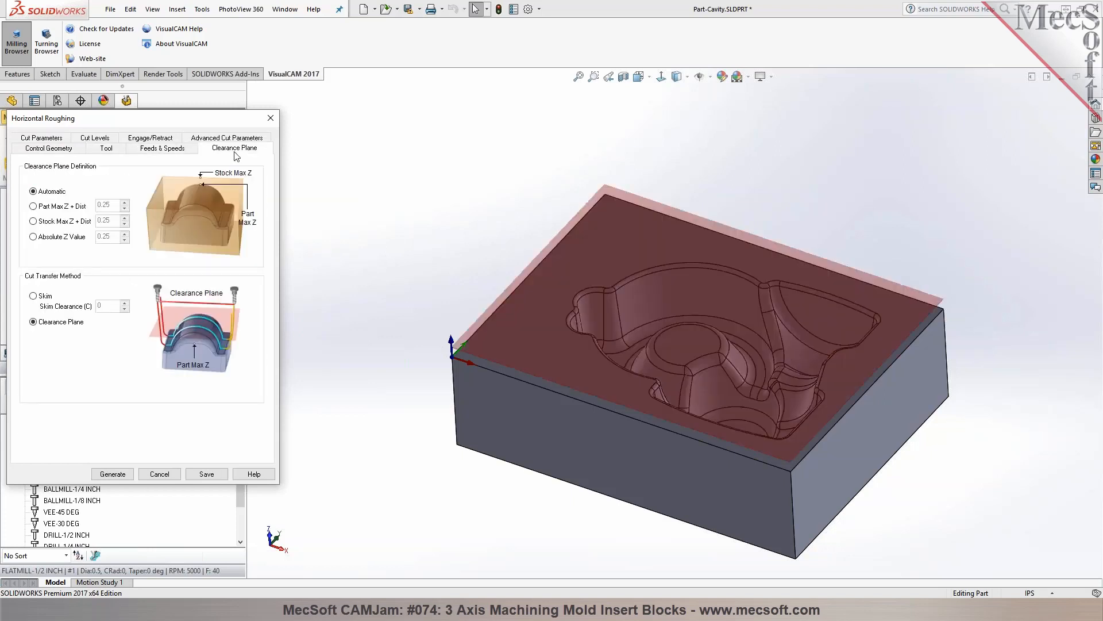
left_click(46, 142)
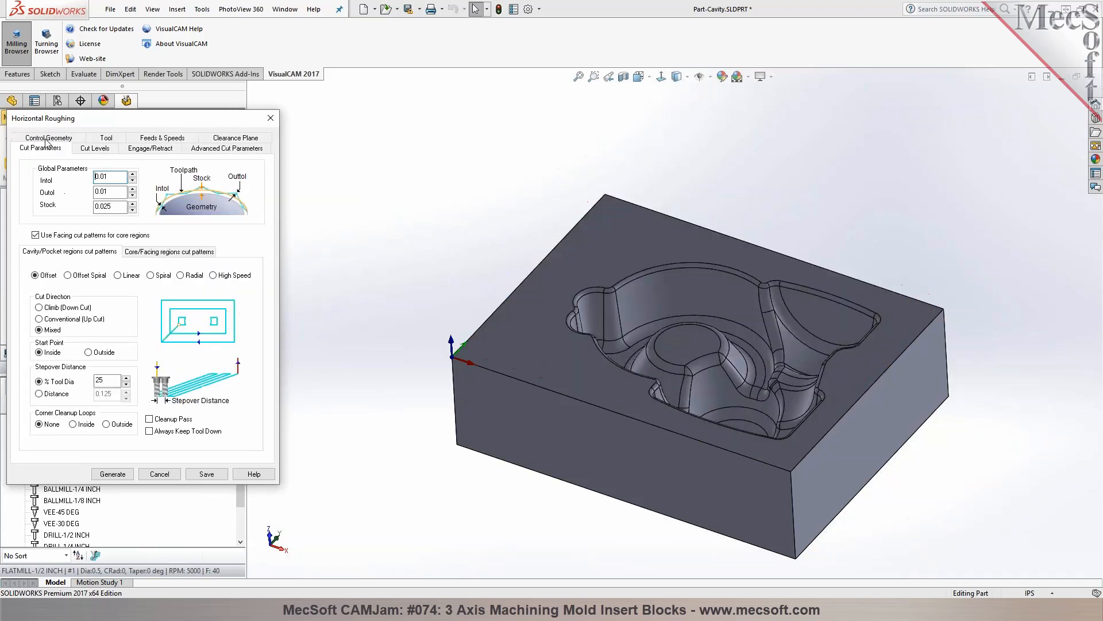
left_click(99, 151)
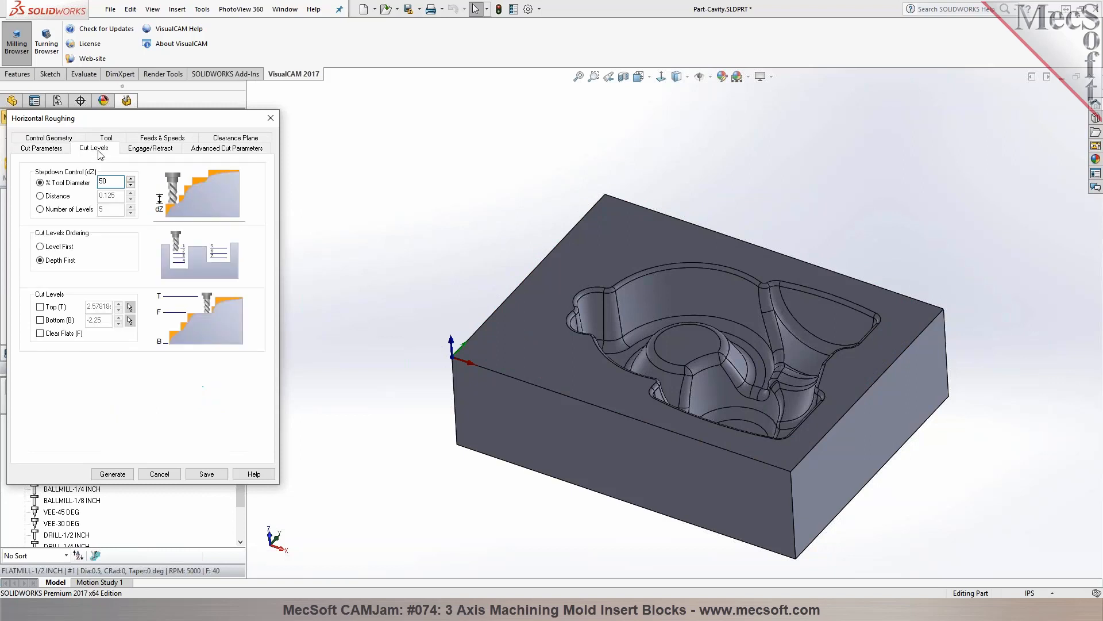
left_click(148, 150)
left_click(107, 149)
left_click(114, 475)
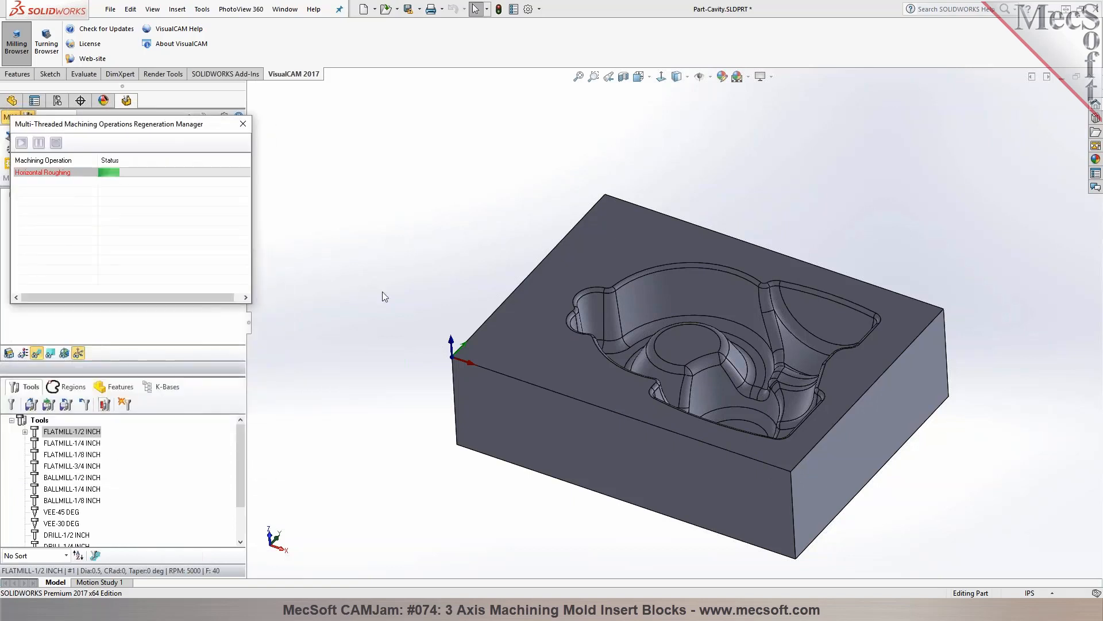
Inspect the roughing toolpath and simulate the material removal at a higher speed through to the end
middle_click_drag(782, 309, 761, 317)
scroll(786, 407, "down", 3)
middle_click_drag(786, 409, 635, 377)
scroll(715, 414, "up", 3)
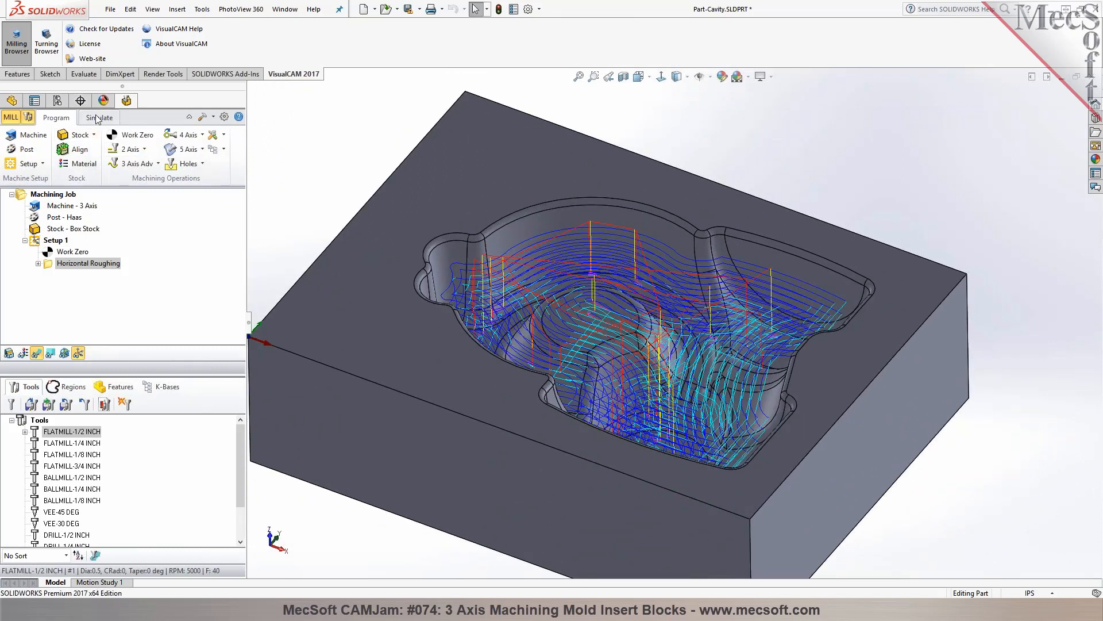
left_click(99, 117)
left_click(98, 149)
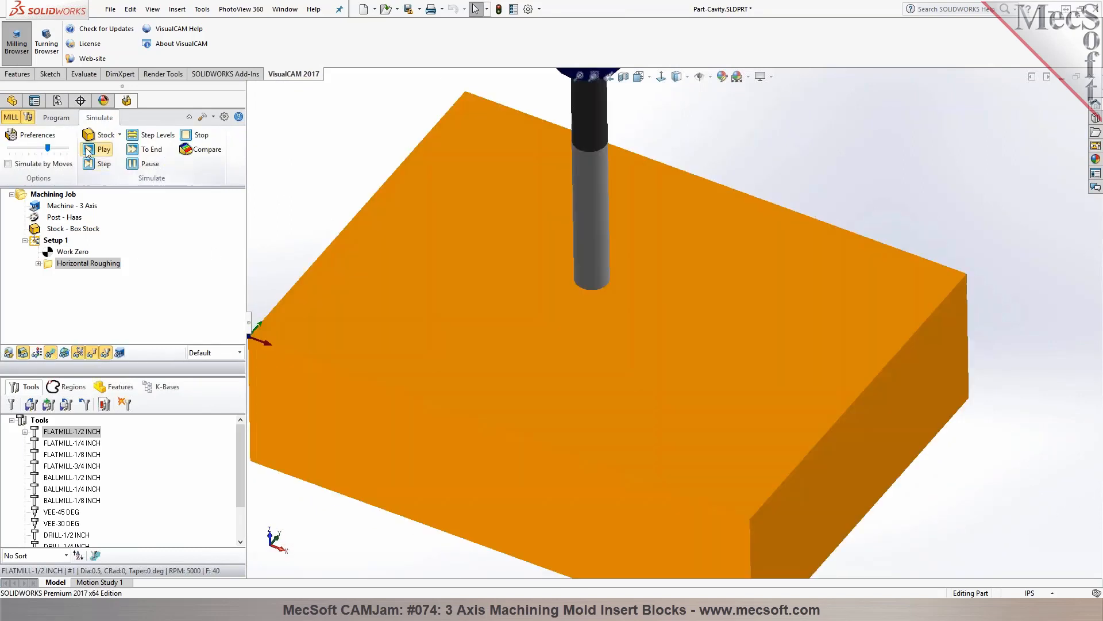
left_click_drag(48, 148, 60, 148)
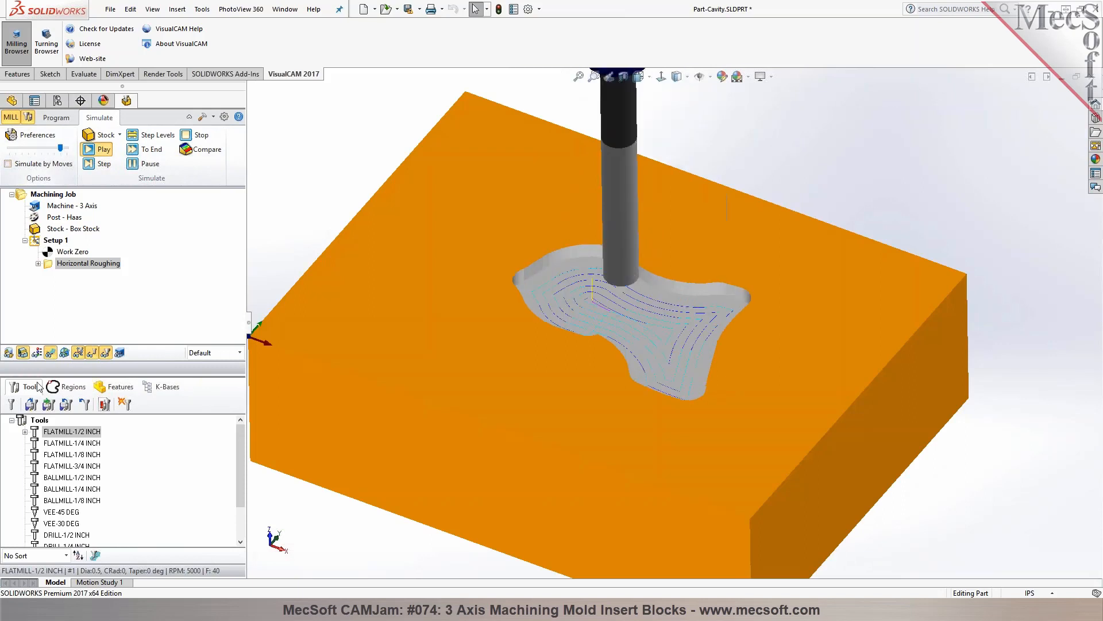
scroll(493, 440, "up", 3)
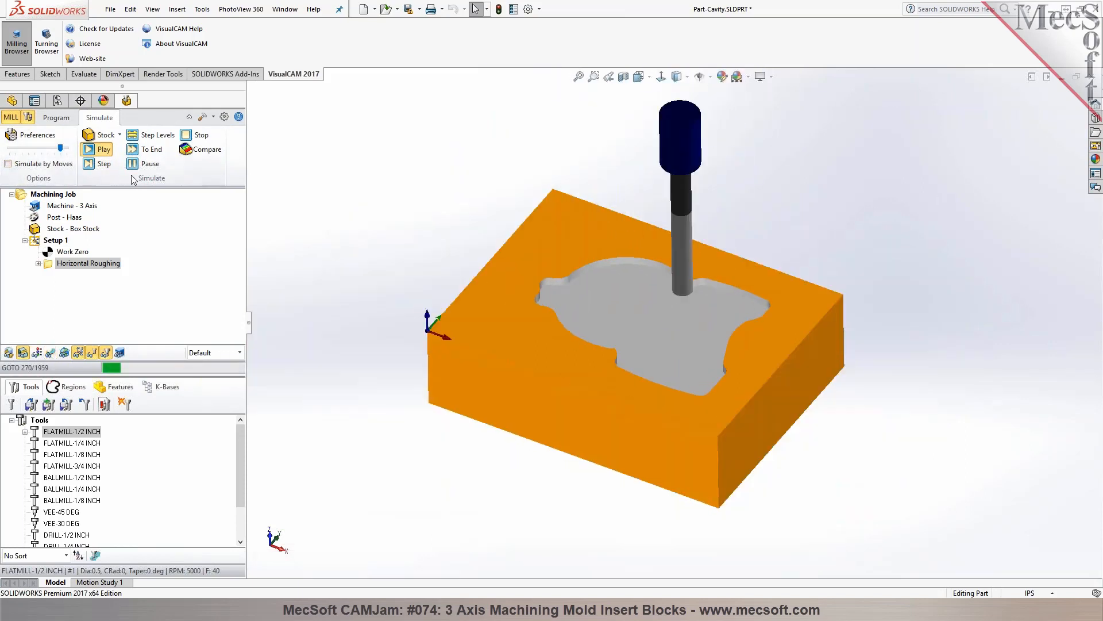
left_click(138, 162)
left_click(139, 149)
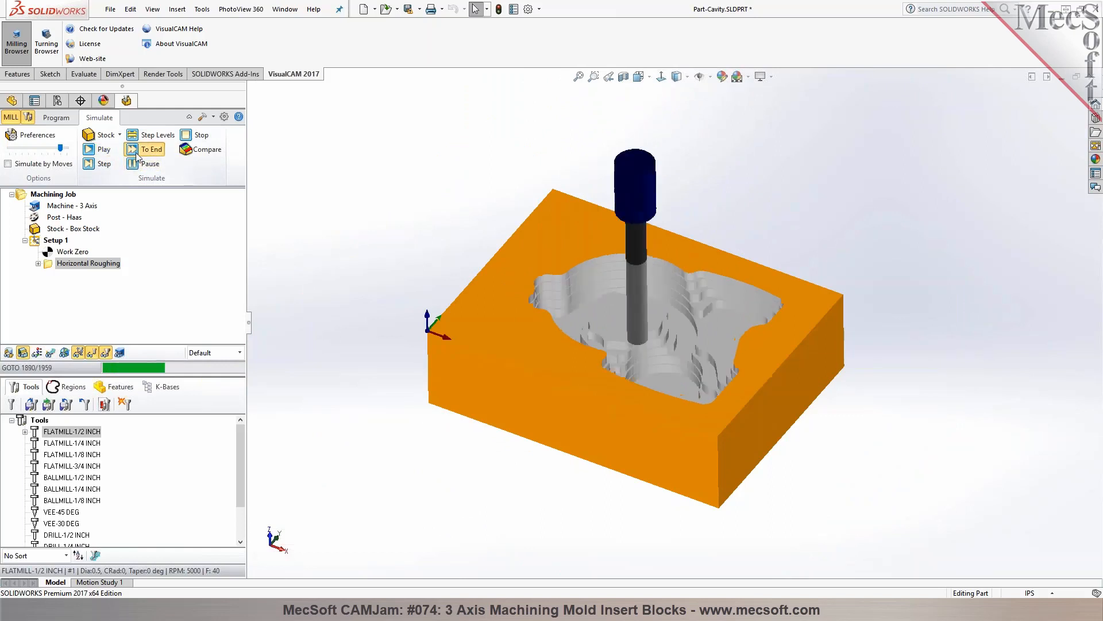
mouse_move(407, 172)
middle_mouse_down()
mouse_move(399, 266)
mouse_move(397, 184)
mouse_move(408, 179)
middle_mouse_up()
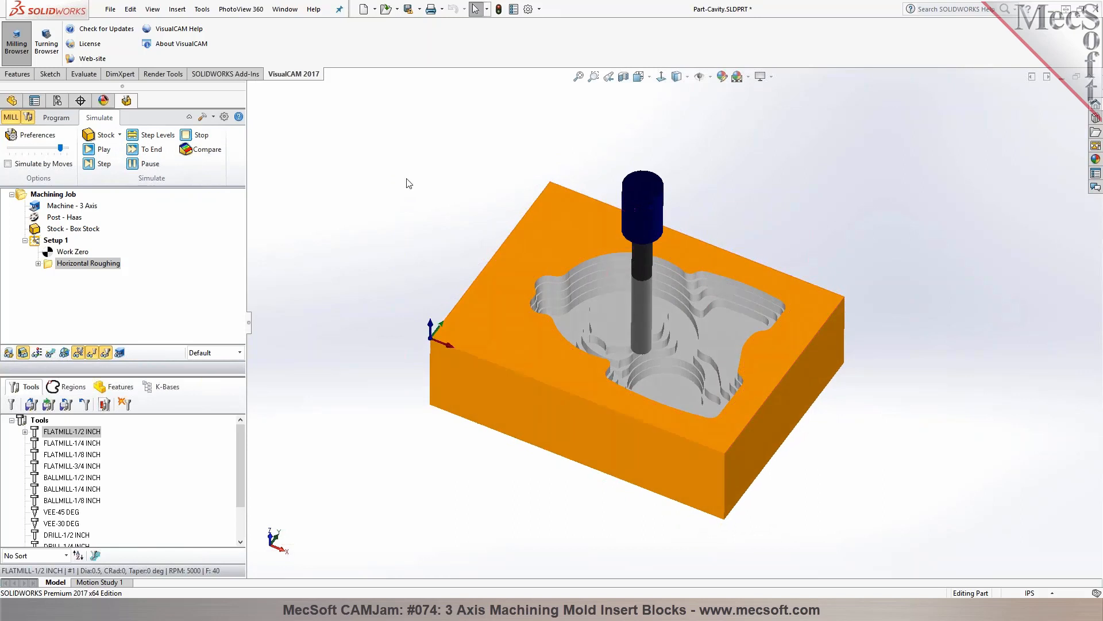
Start a Parallel Finishing operation and select the tangent edges around the cavity's upper rim as its containment region
left_click(60, 122)
middle_click_drag(473, 201, 459, 194)
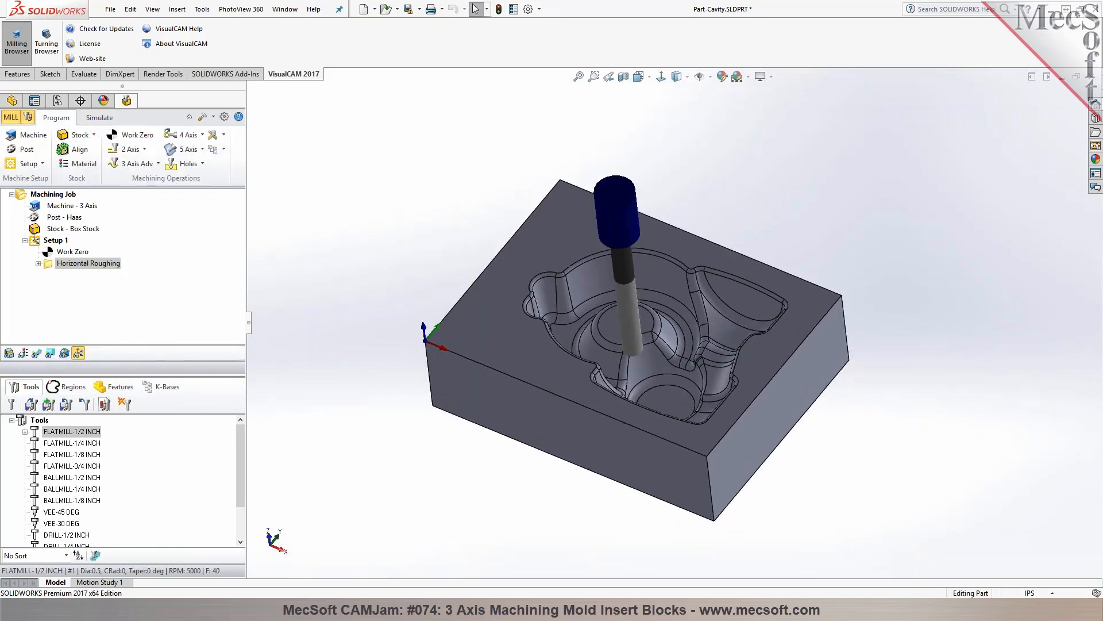
left_click(159, 164)
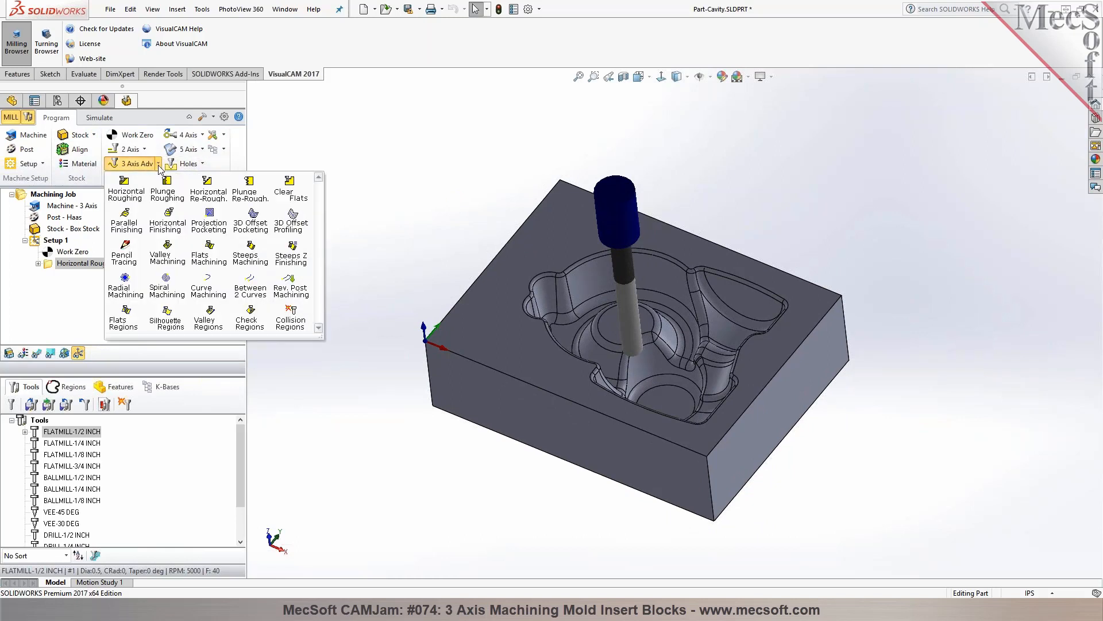
left_click(134, 227)
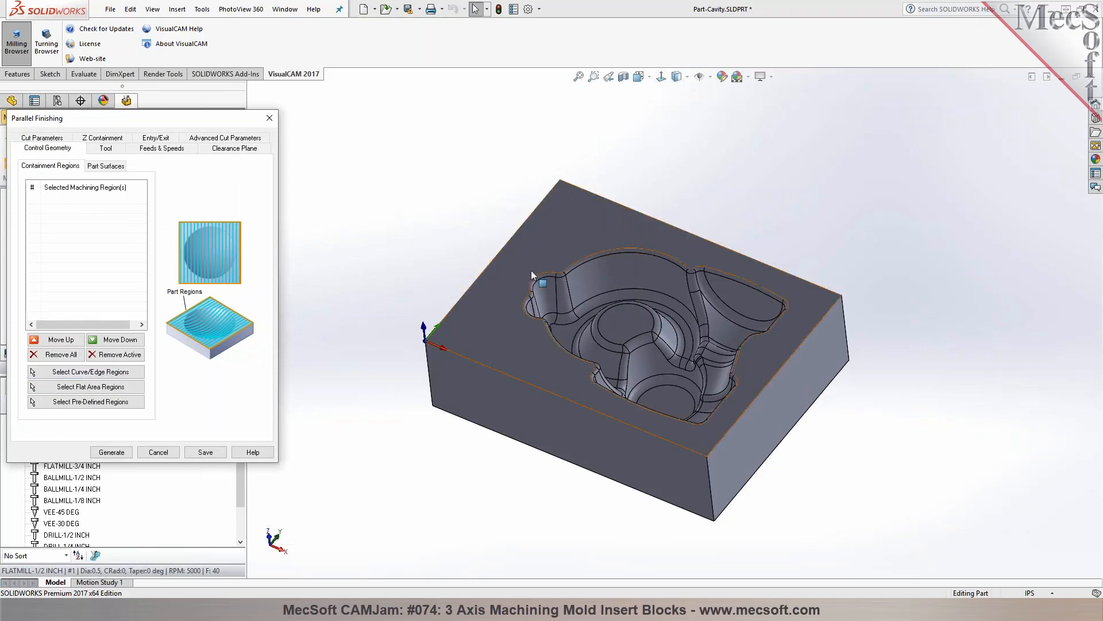
left_click(99, 371)
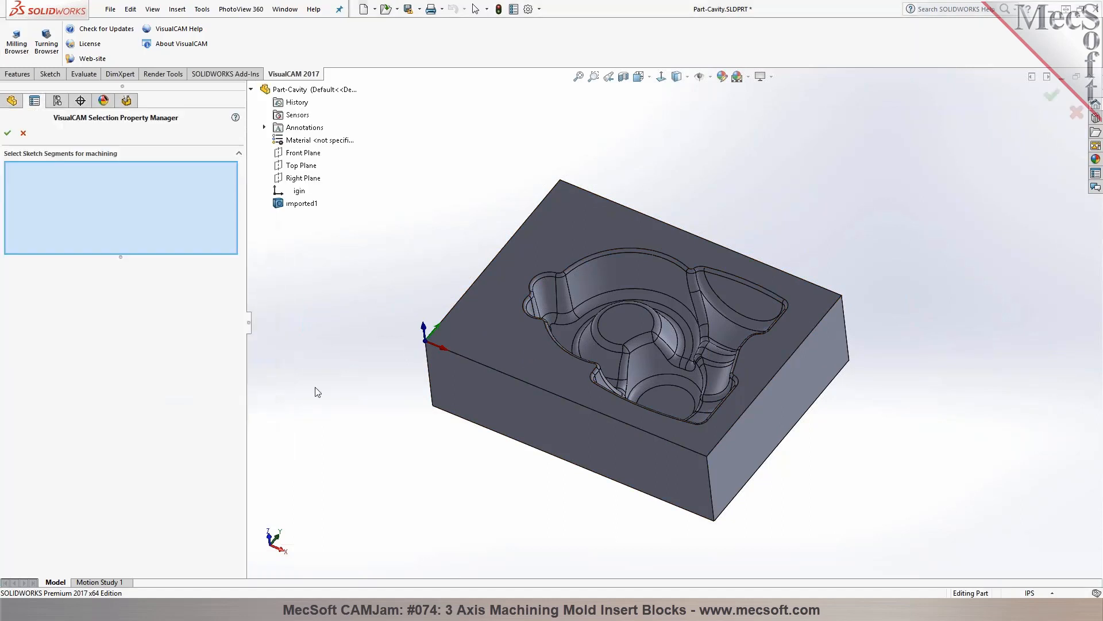
right_click(525, 315)
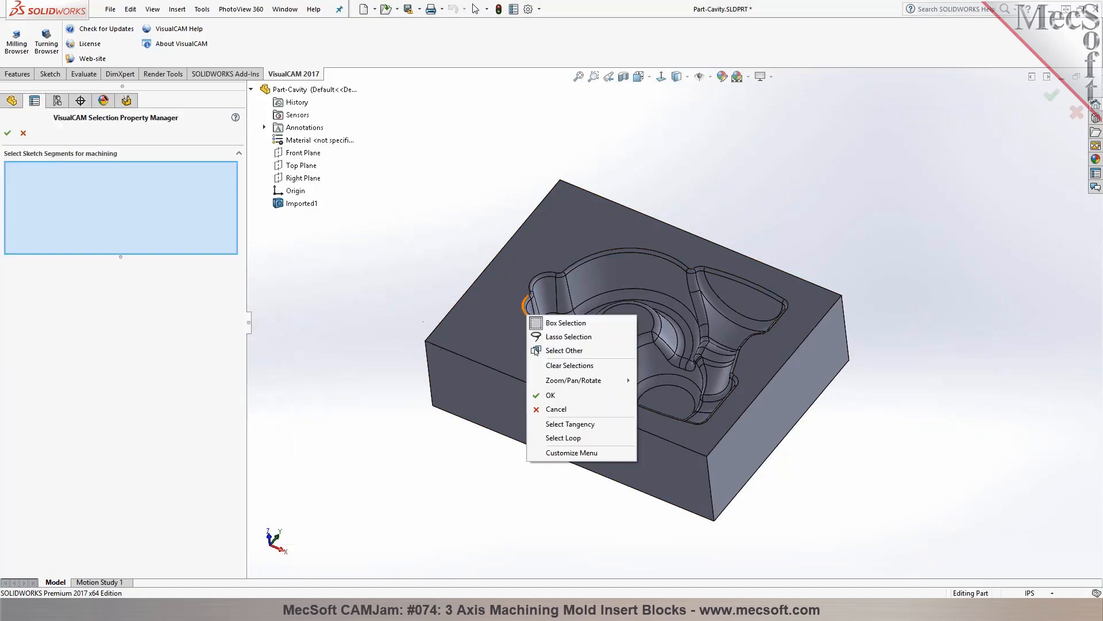
left_click(566, 423)
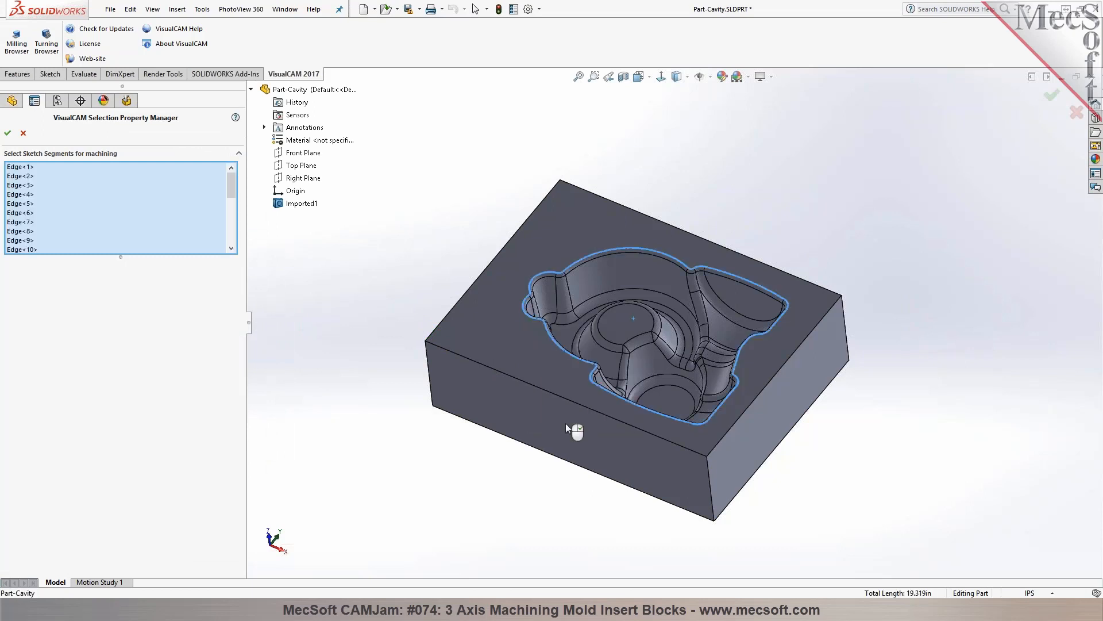
left_click(8, 133)
Choose BALLMILL-1/4 INCH for the parallel finishing, enter its stepover as a percentage of tool diameter, and generate the toolpath
left_click(105, 148)
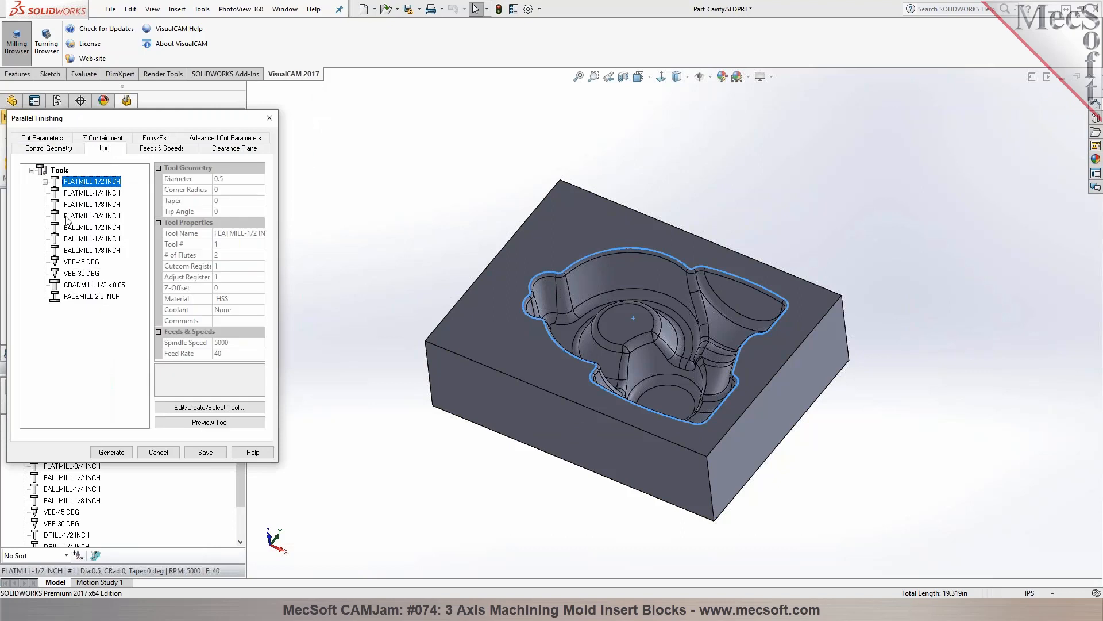
left_click(68, 240)
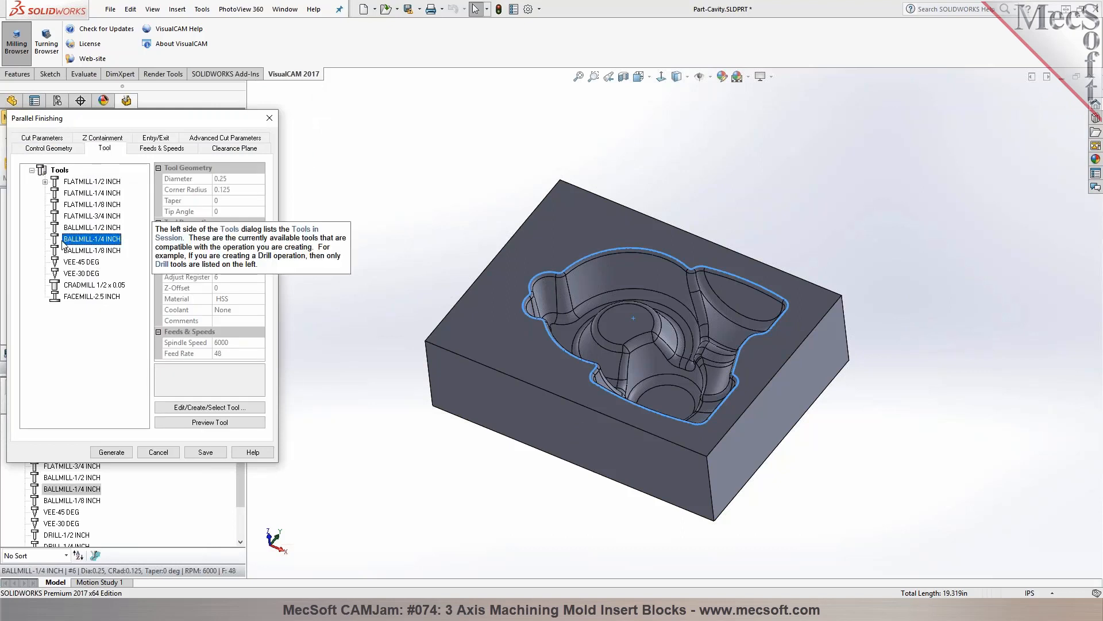
left_click(38, 139)
double_click(98, 385)
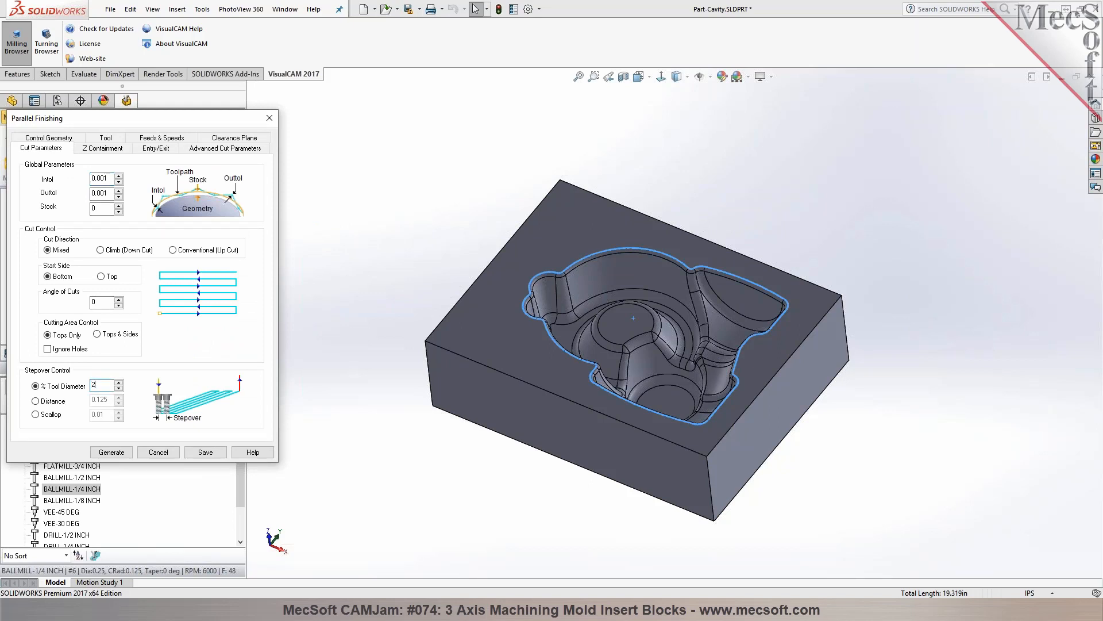
left_click(121, 453)
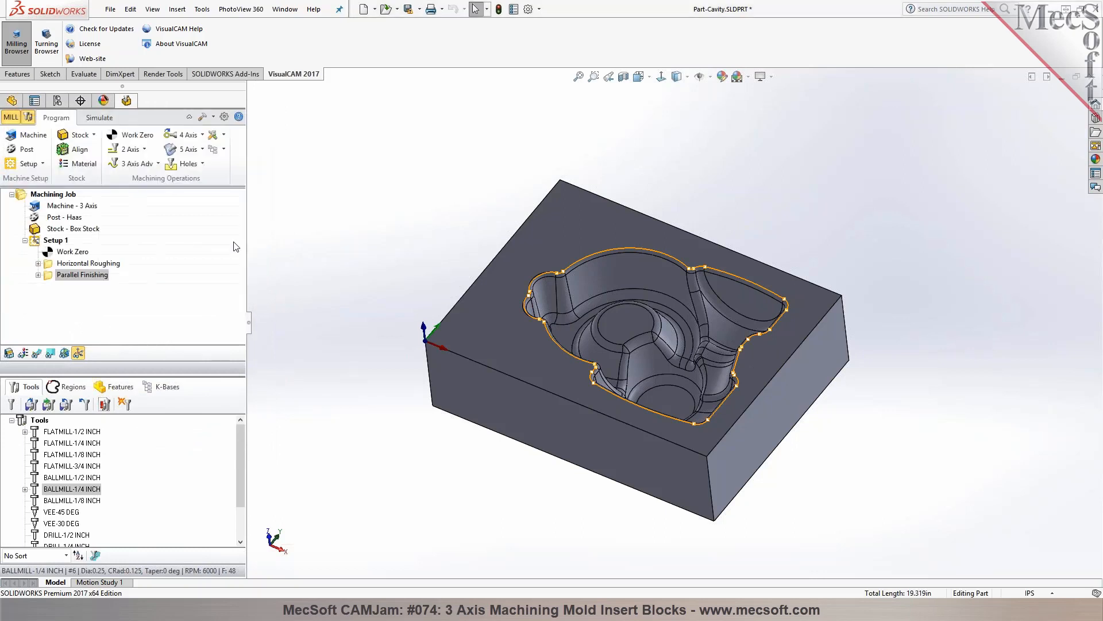
Display the parallel finishing toolpath and play its material removal simulation, inspecting the cut from several angles
left_click(37, 353)
middle_click_drag(370, 216, 384, 242)
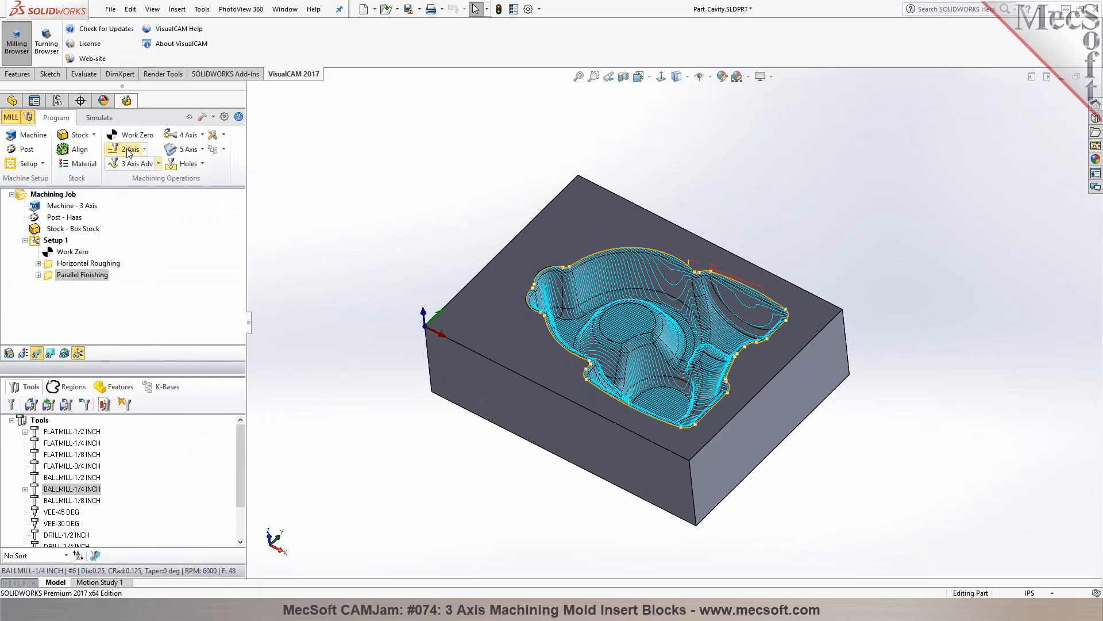
left_click(96, 122)
left_click(99, 150)
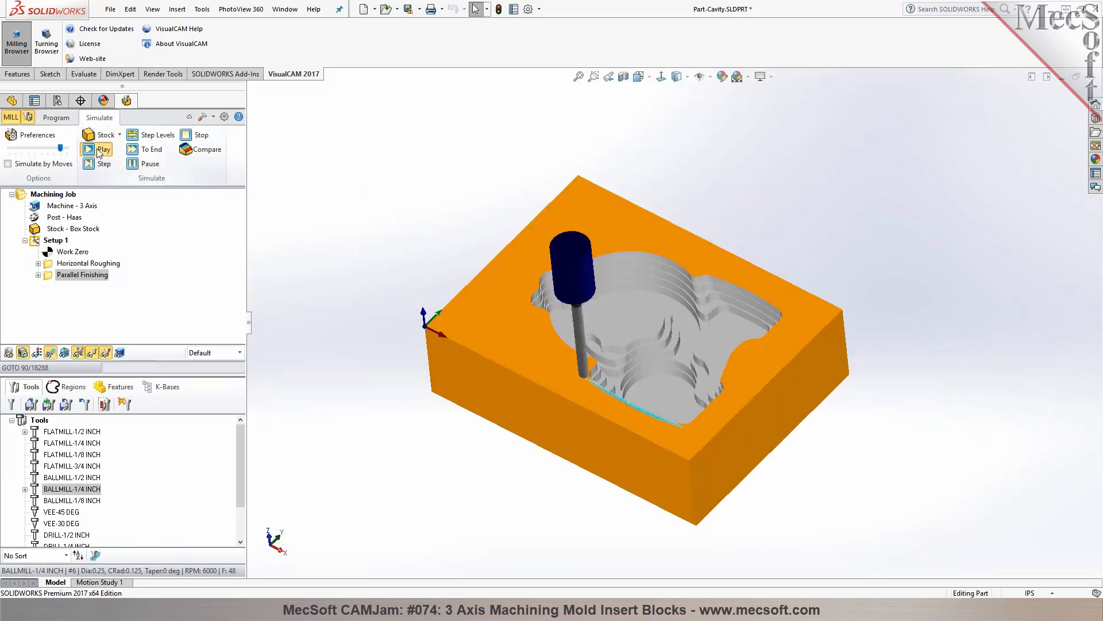
middle_click_drag(374, 221, 359, 293)
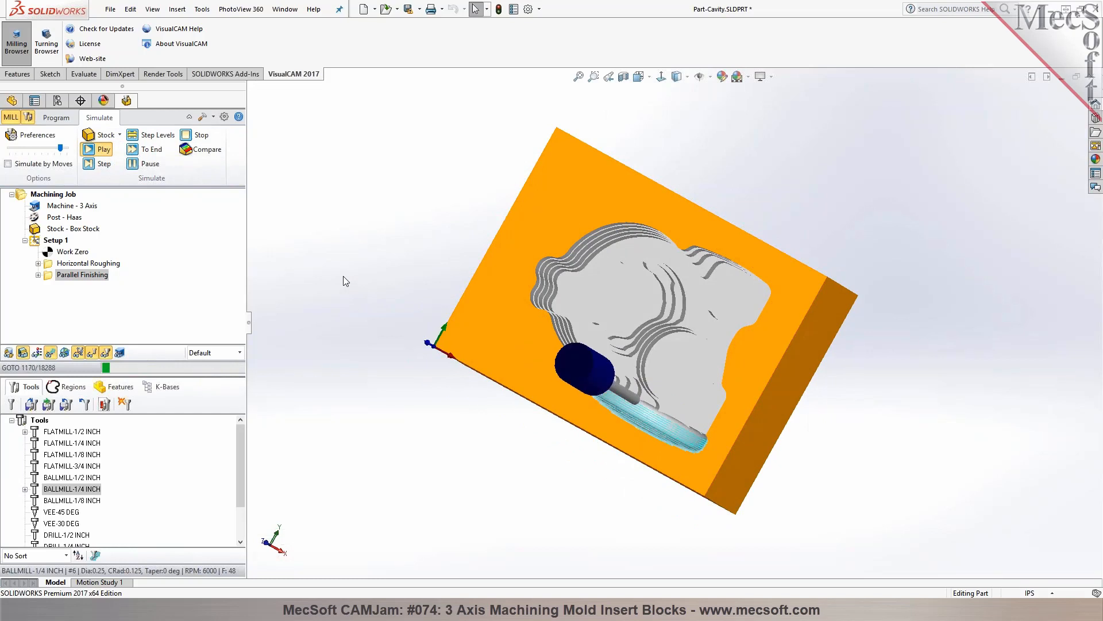
middle_click_drag(362, 270, 375, 159)
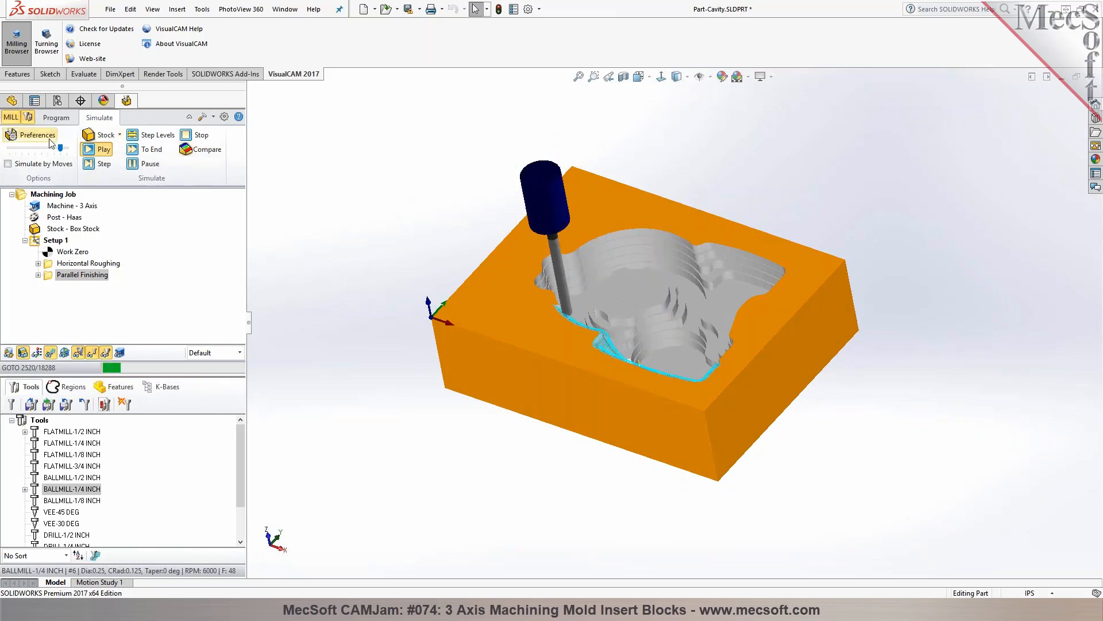
Raise the simulation speed, pause the parallel finishing simulation, run it to the end and inspect the finished cavity surfaces
left_click_drag(62, 149, 67, 148)
middle_click_drag(356, 123, 330, 173)
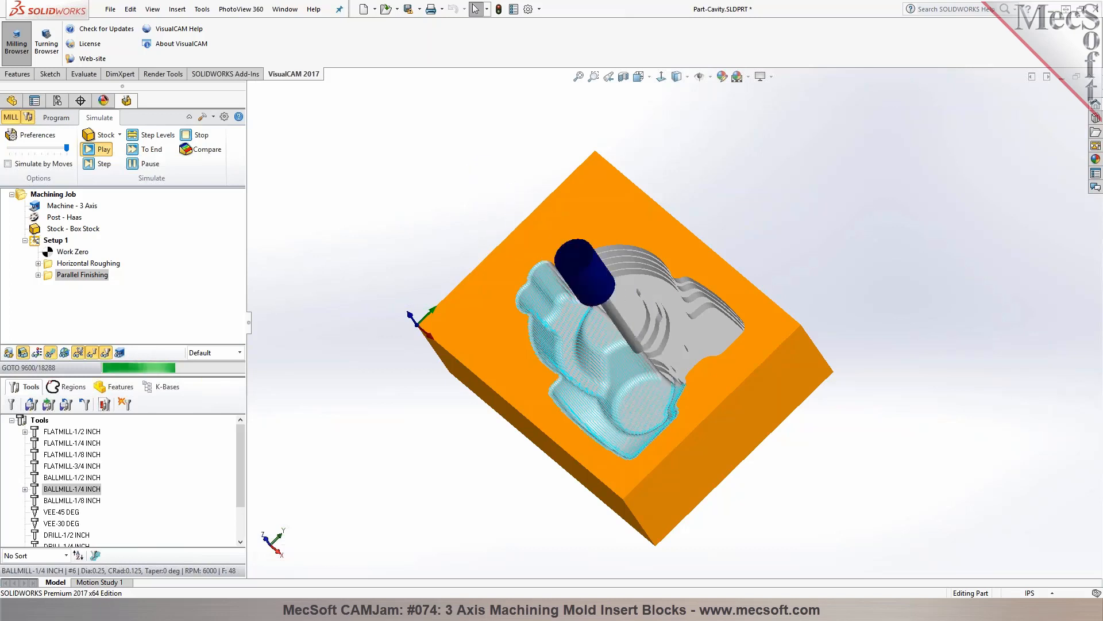
middle_click_drag(431, 216, 424, 178)
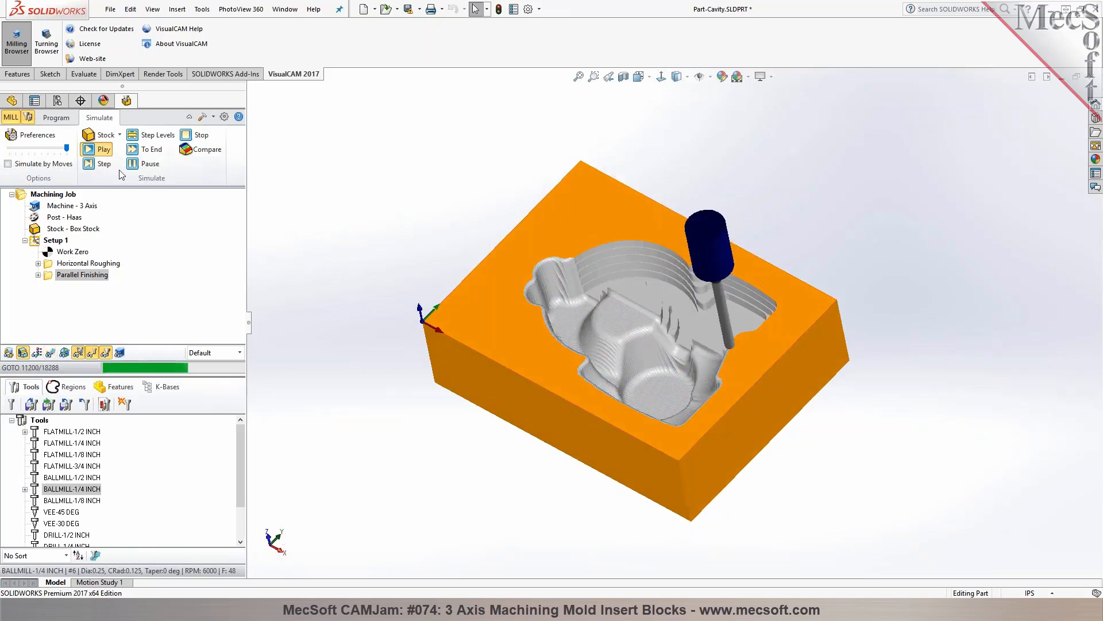
left_click(138, 163)
left_click(140, 150)
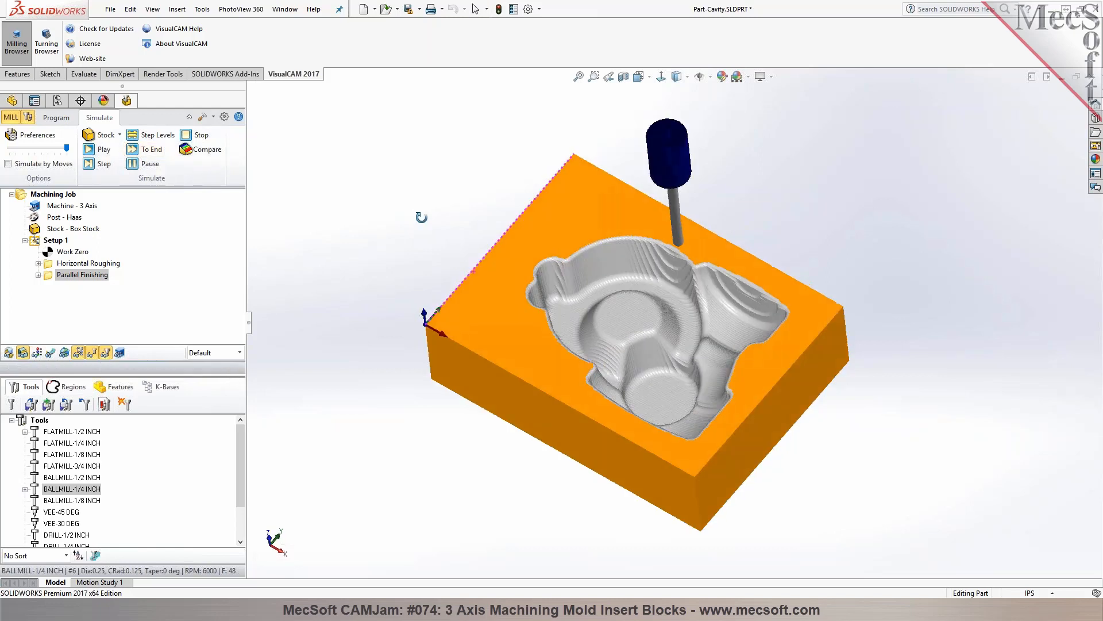
scroll(698, 271, "up", 3)
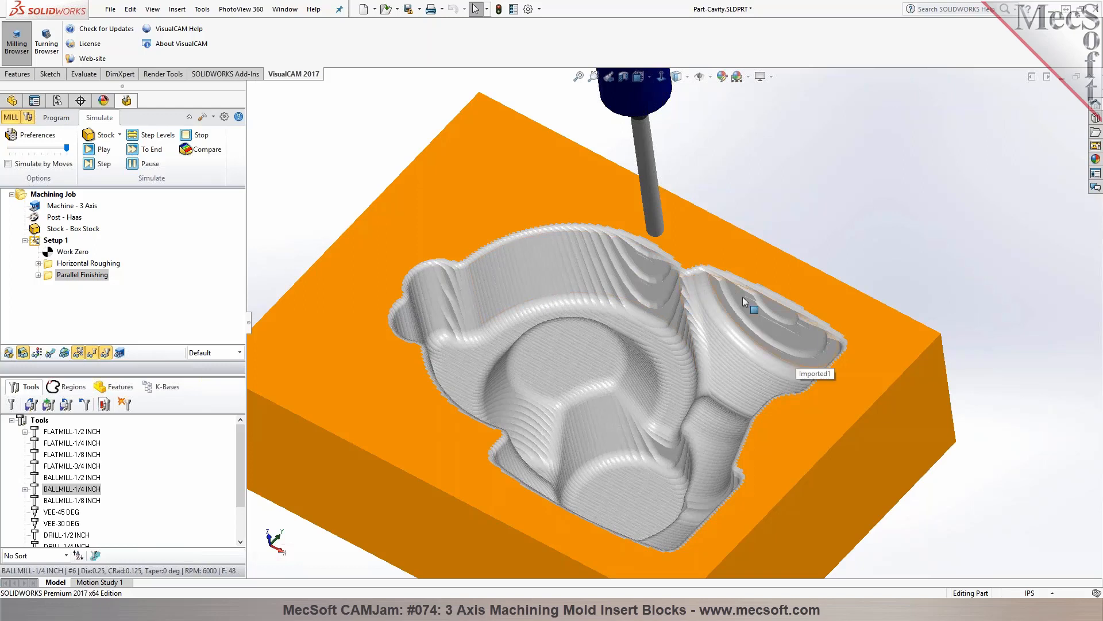
Return to programming and redisplay the parallel finishing toolpath to examine its pass spacing on the cavity walls
left_click(66, 118)
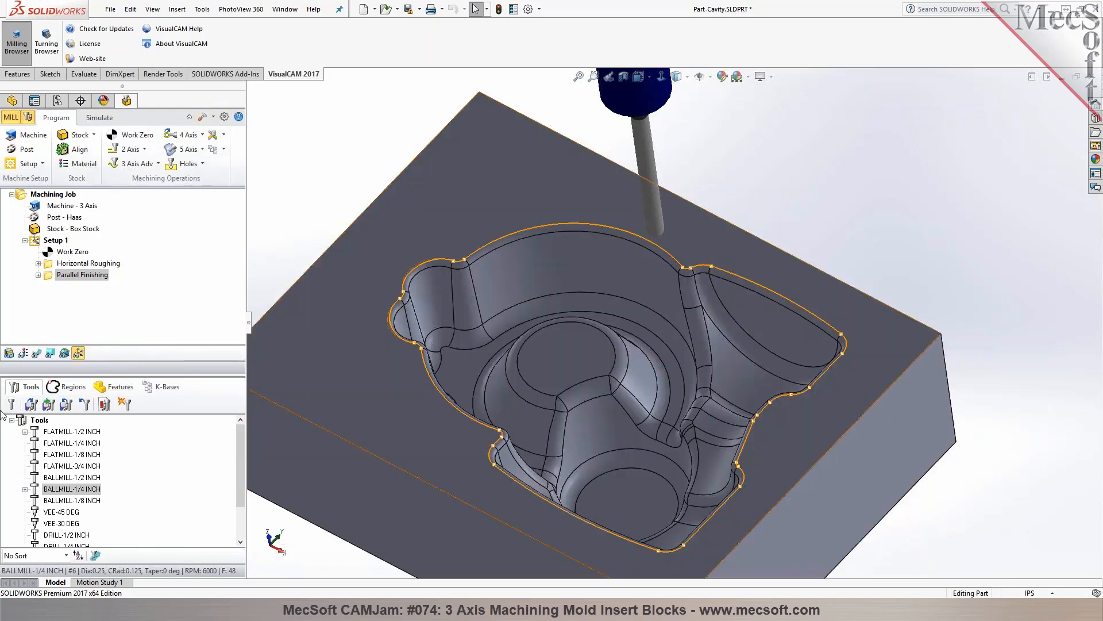
left_click(36, 353)
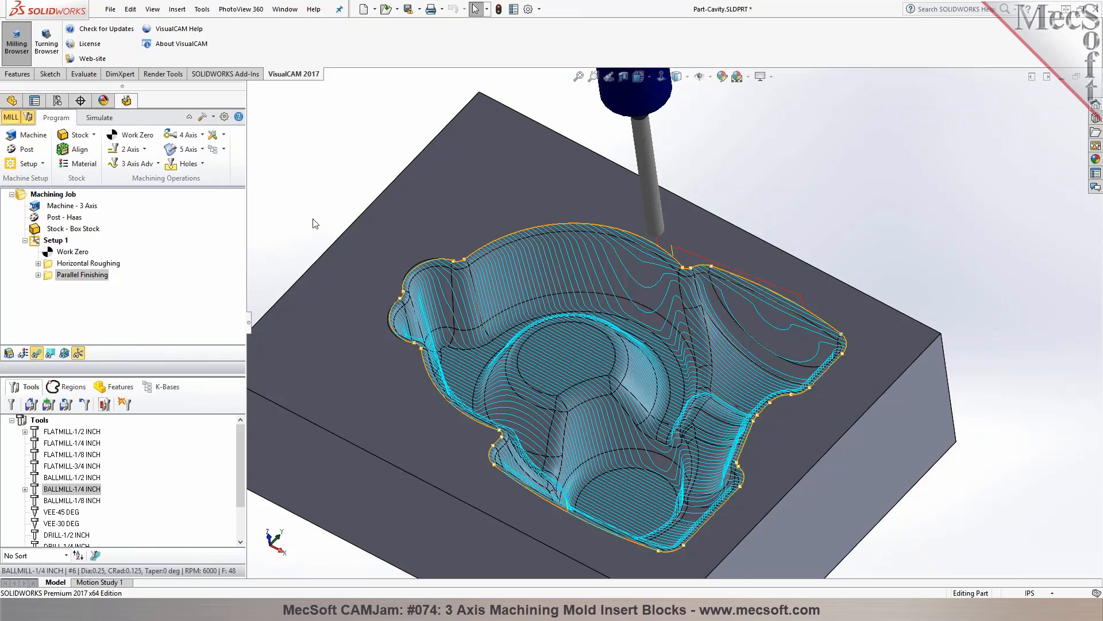
scroll(317, 224, "up", 1)
middle_click_drag(323, 232, 323, 219)
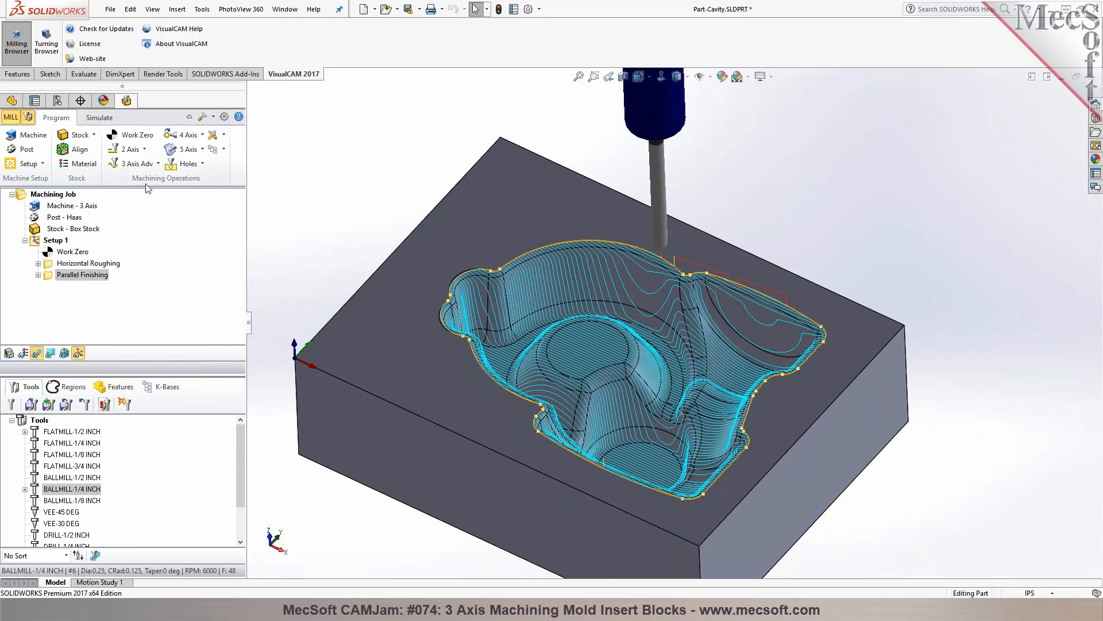
Start a 3D Offset Pocketing operation and select the tangent edges around the cavity's upper rim as its machining region
left_click(134, 164)
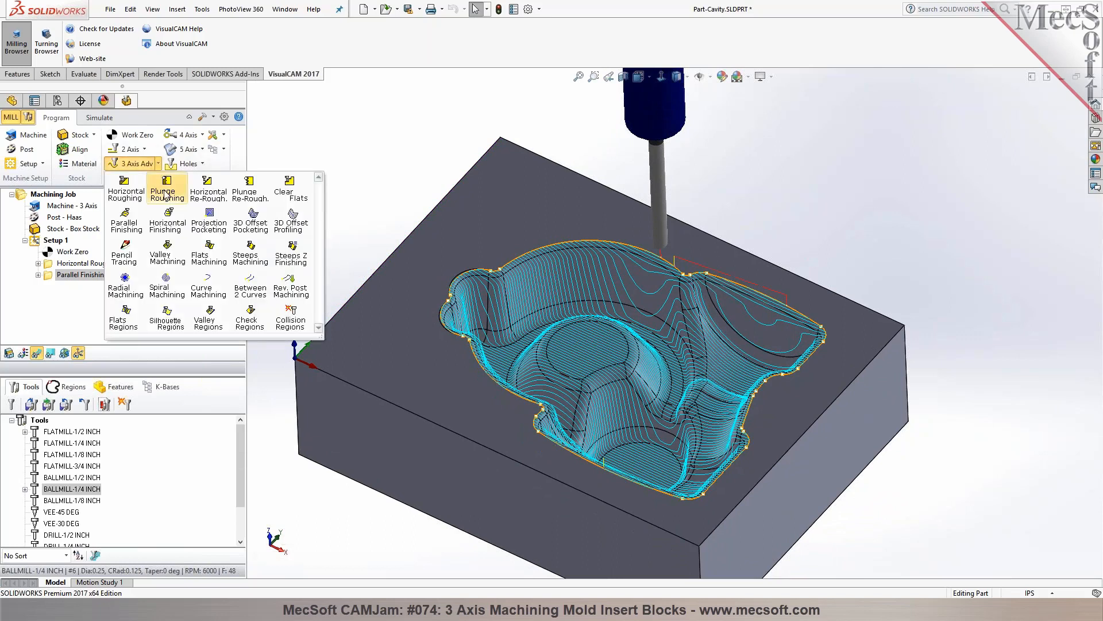
left_click(264, 233)
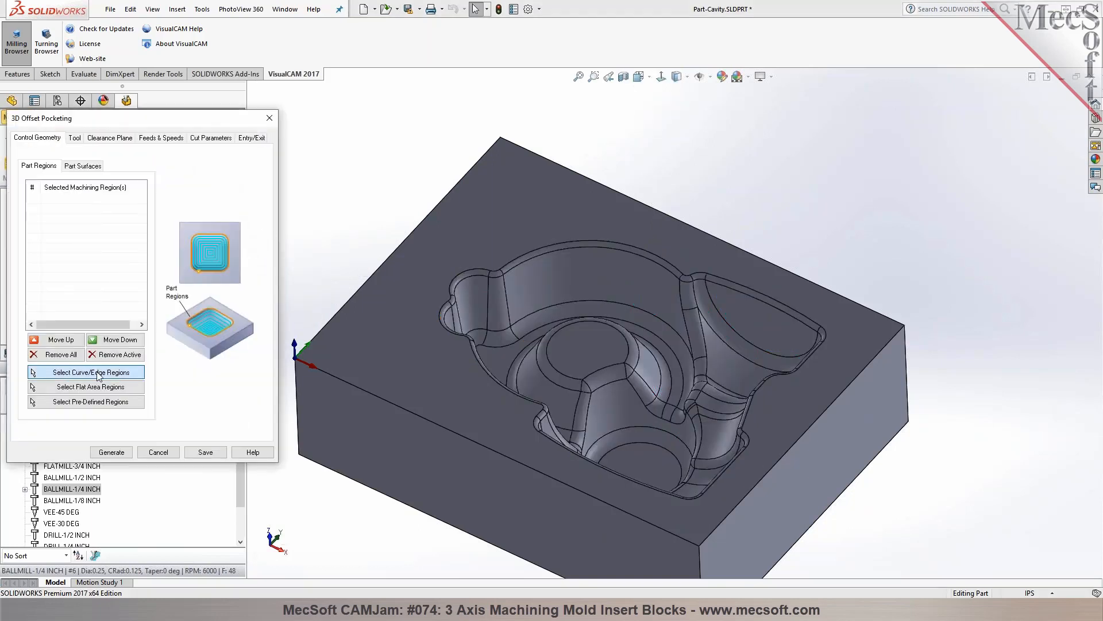
left_click(99, 374)
right_click(483, 369)
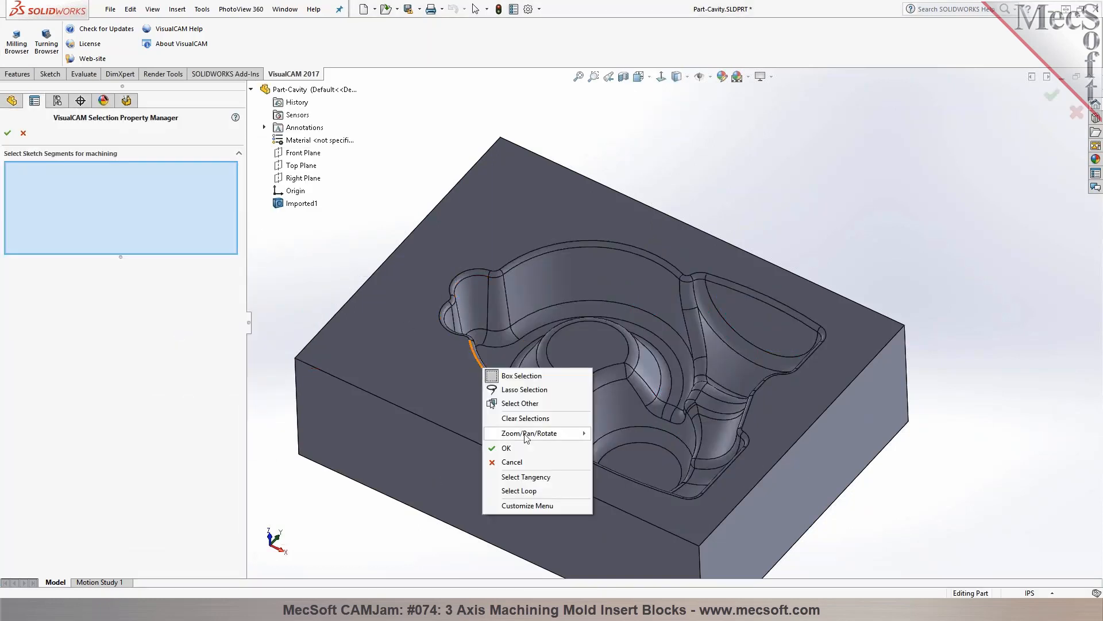
left_click(526, 477)
left_click(7, 133)
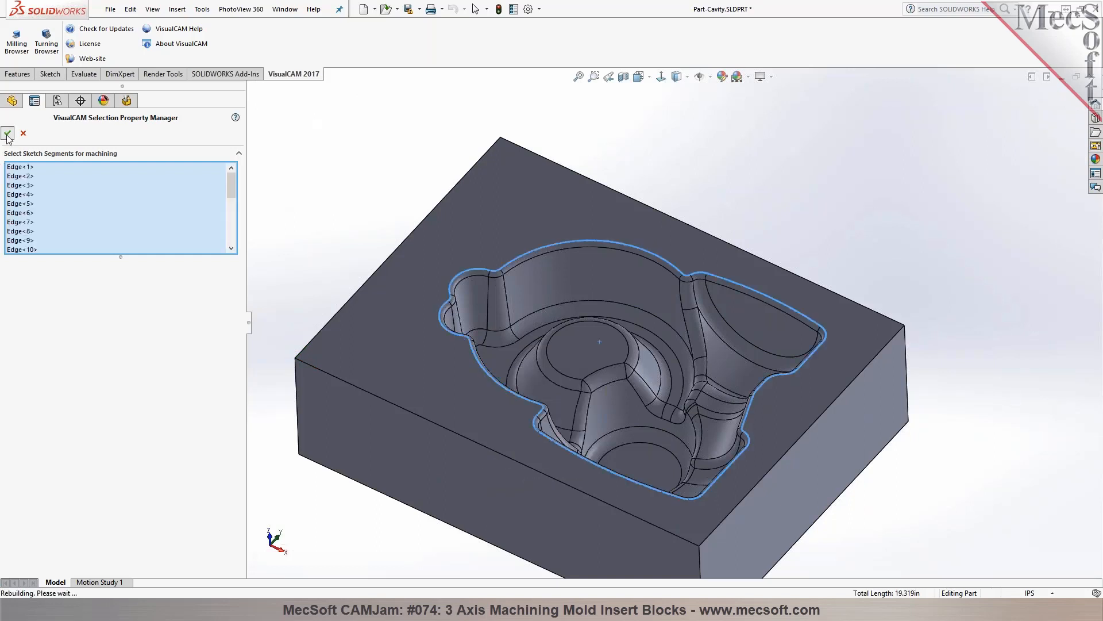
Keep BALLMILL-1/4 INCH, set the pocket start point to Outside, and generate the 3D Offset Pocketing toolpath
left_click(74, 138)
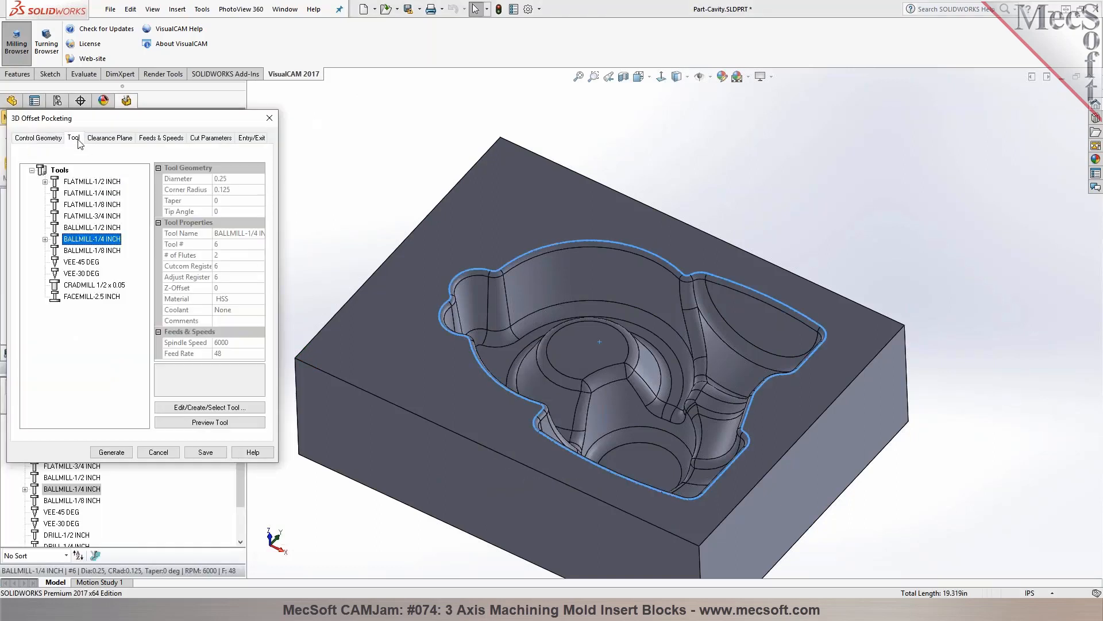
left_click(228, 141)
left_click(136, 275)
left_click(141, 290)
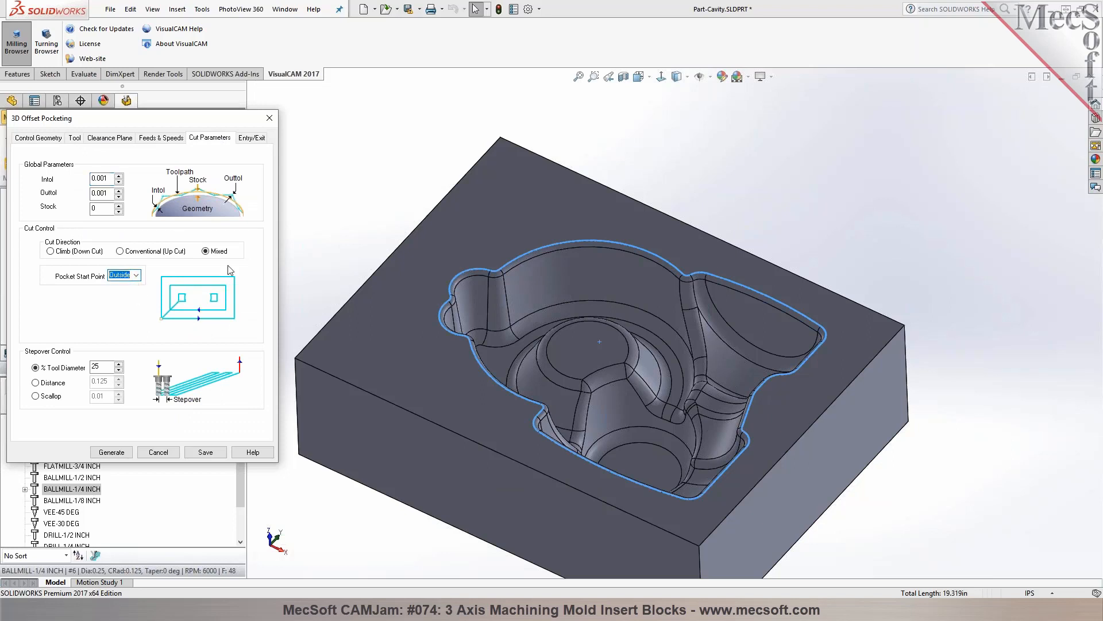
left_click(112, 452)
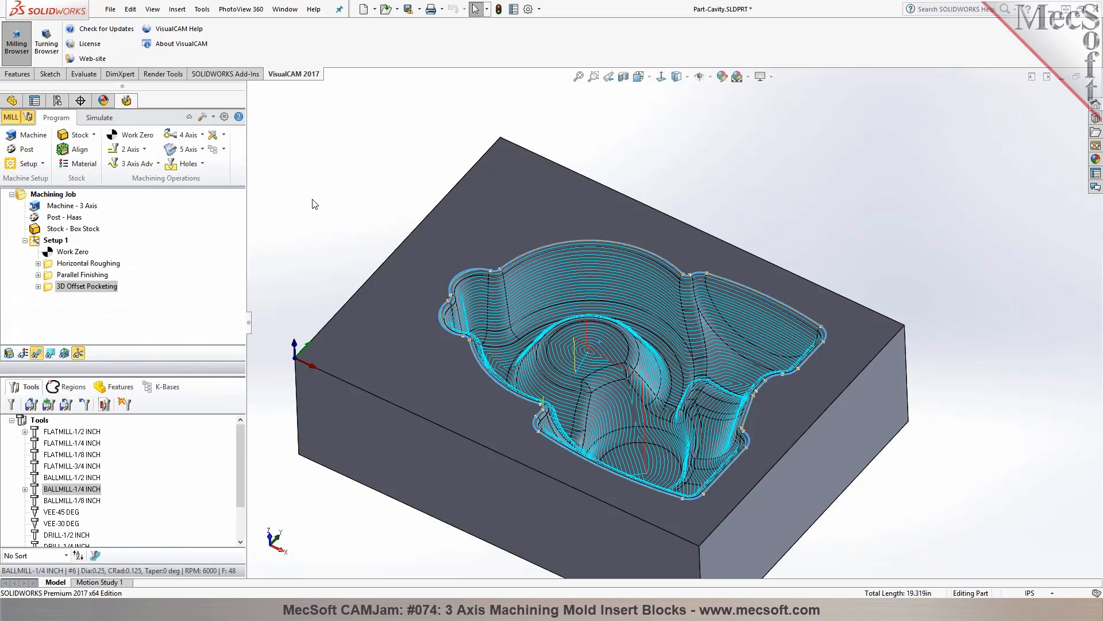
Examine the 3D offset pocketing toolpath up close from several angles across the cavity floor and walls
mouse_move(330, 206)
middle_mouse_down()
mouse_move(310, 222)
mouse_move(312, 199)
middle_mouse_up()
scroll(540, 359, "down", 3)
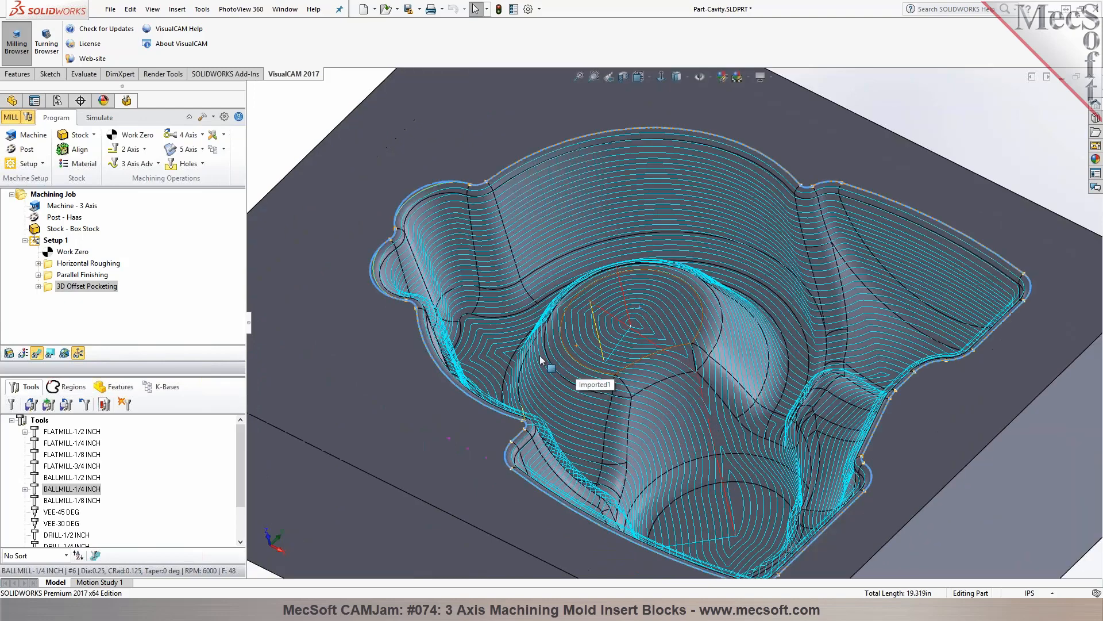
middle_click_drag(670, 348, 693, 305)
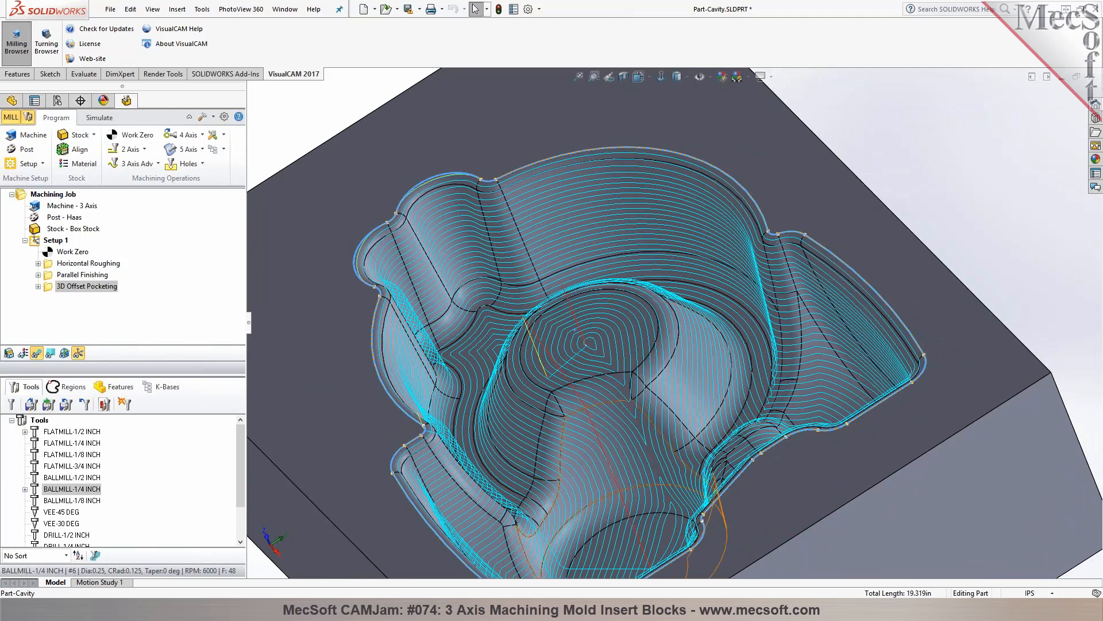
middle_click(597, 244)
middle_click_drag(596, 244, 629, 246)
scroll(644, 305, "up", 3)
middle_click(643, 306)
middle_click_drag(643, 306, 650, 275)
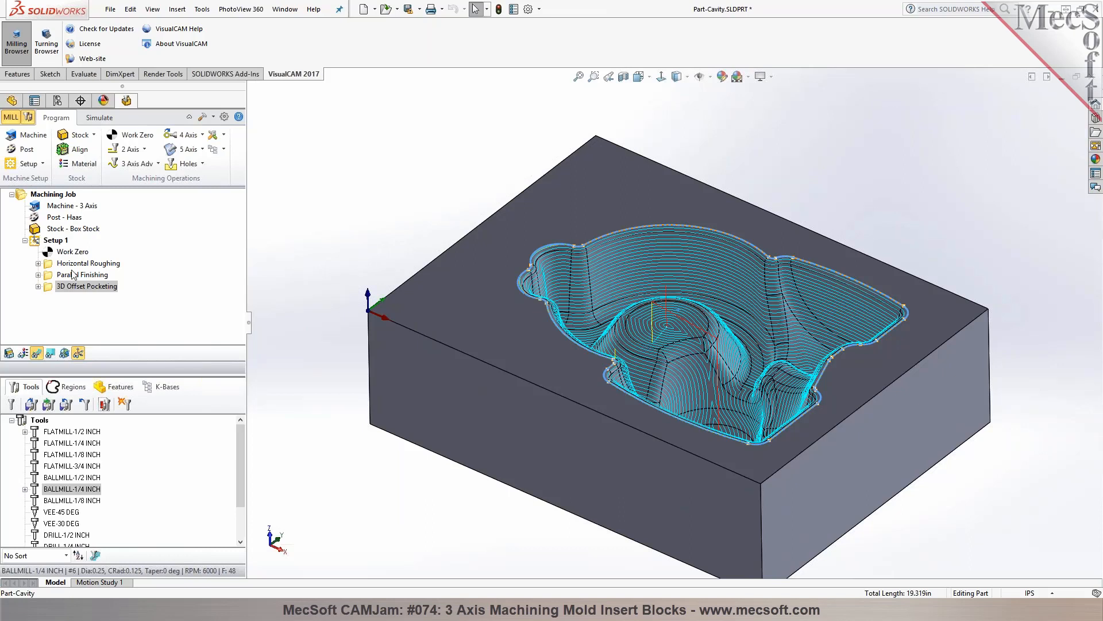
Post-process Setup 1 with the Haas post and save the G-code as Part-Cavity_Setup 1.nc on the Desktop
left_click(51, 242)
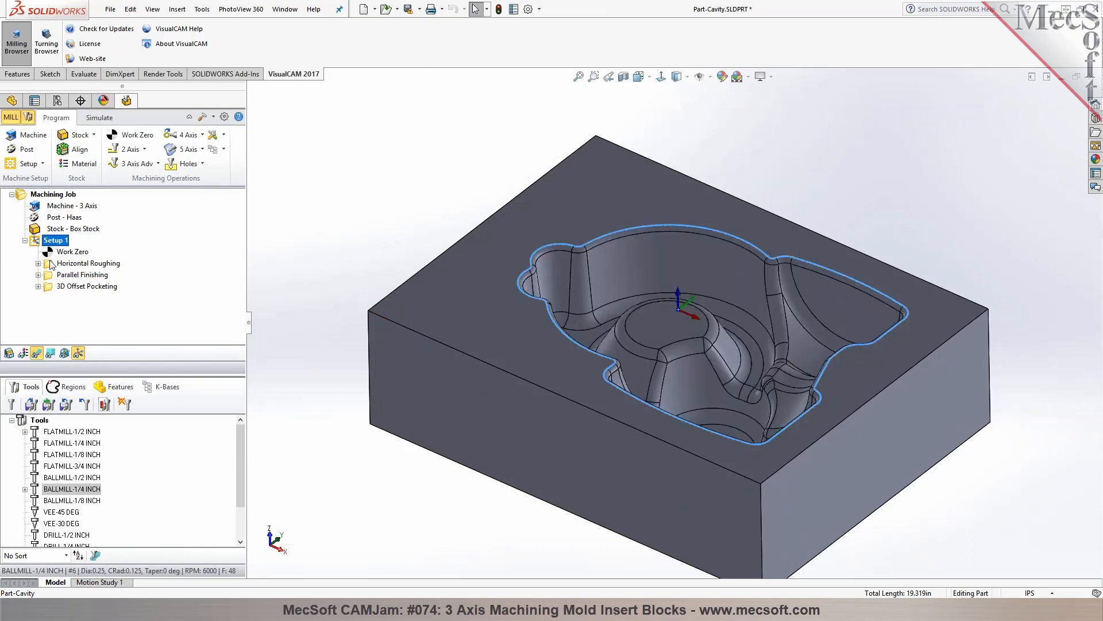
right_click(45, 241)
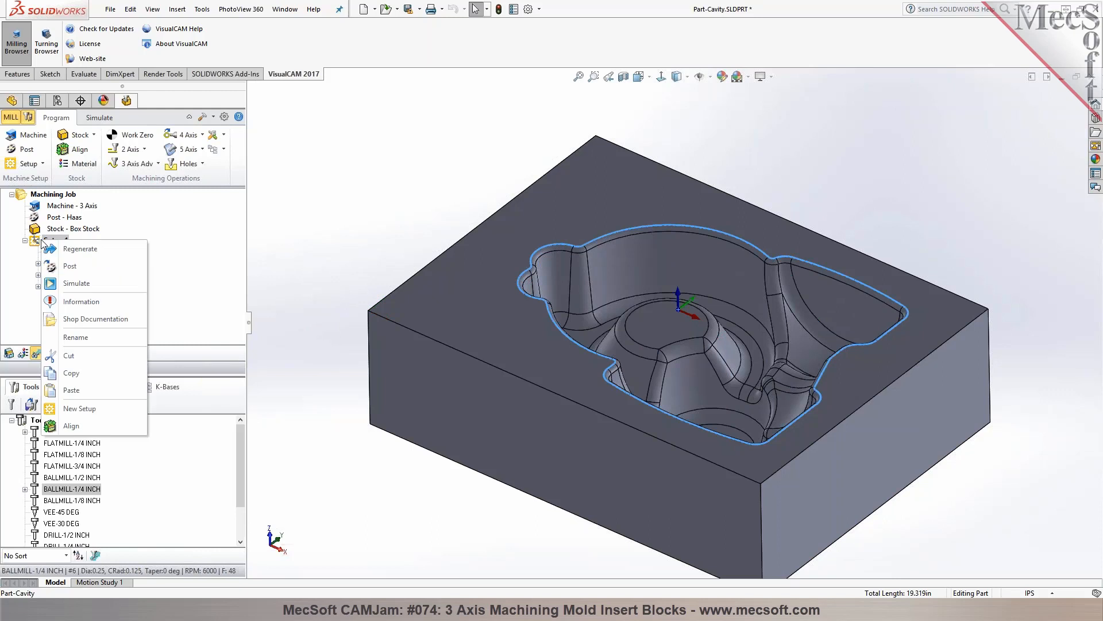
left_click(60, 268)
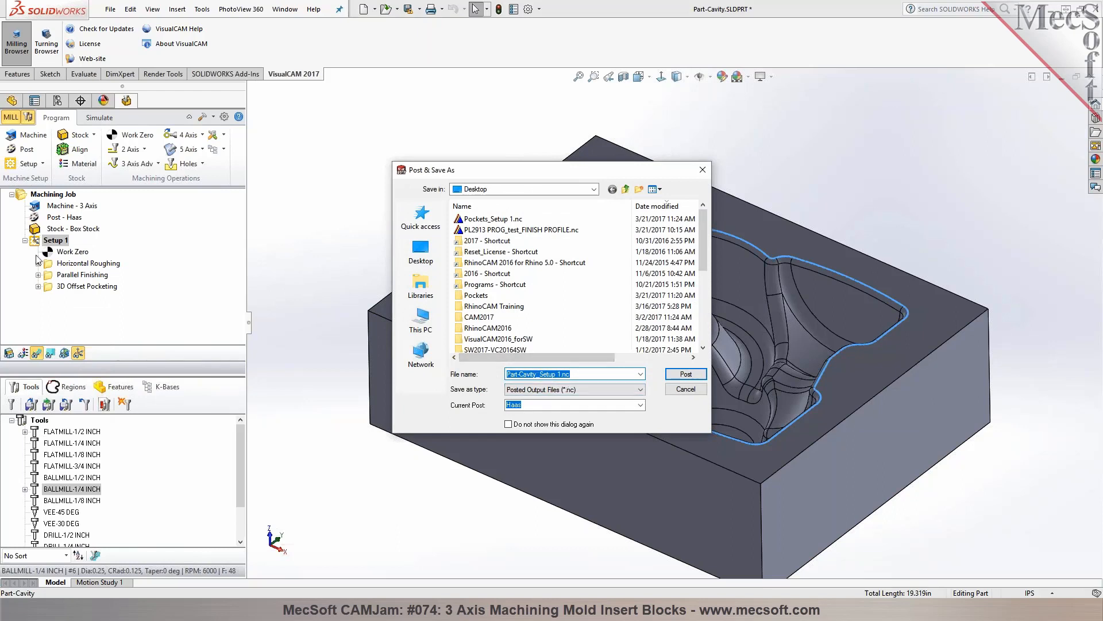
left_click(685, 374)
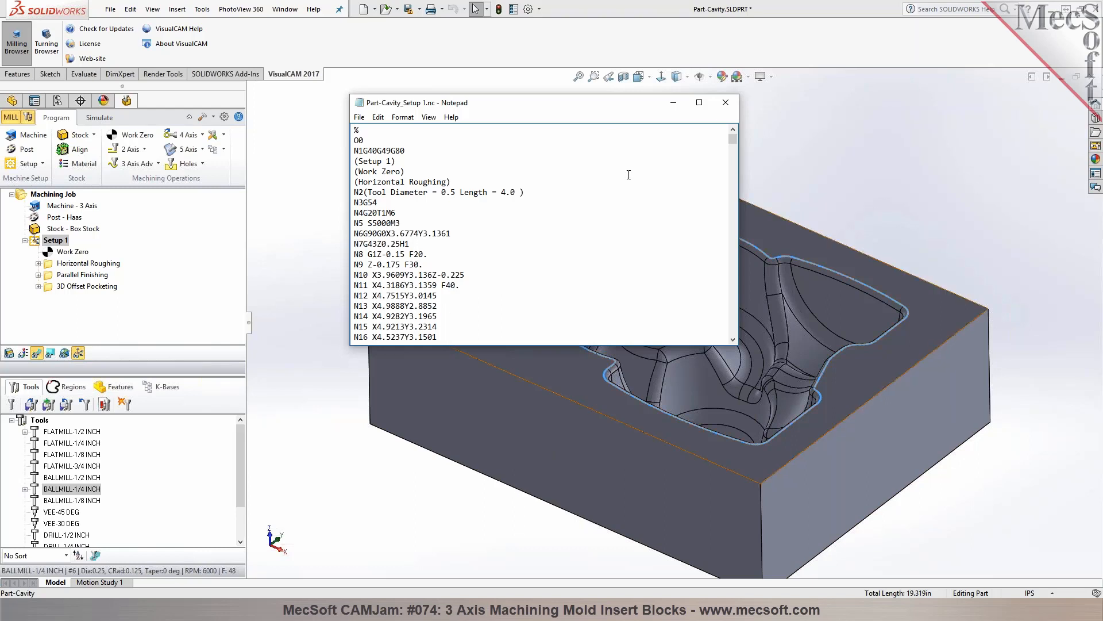
Review the posted G-code for Setup 1 in Notepad and close the file
left_click_drag(607, 103, 389, 101)
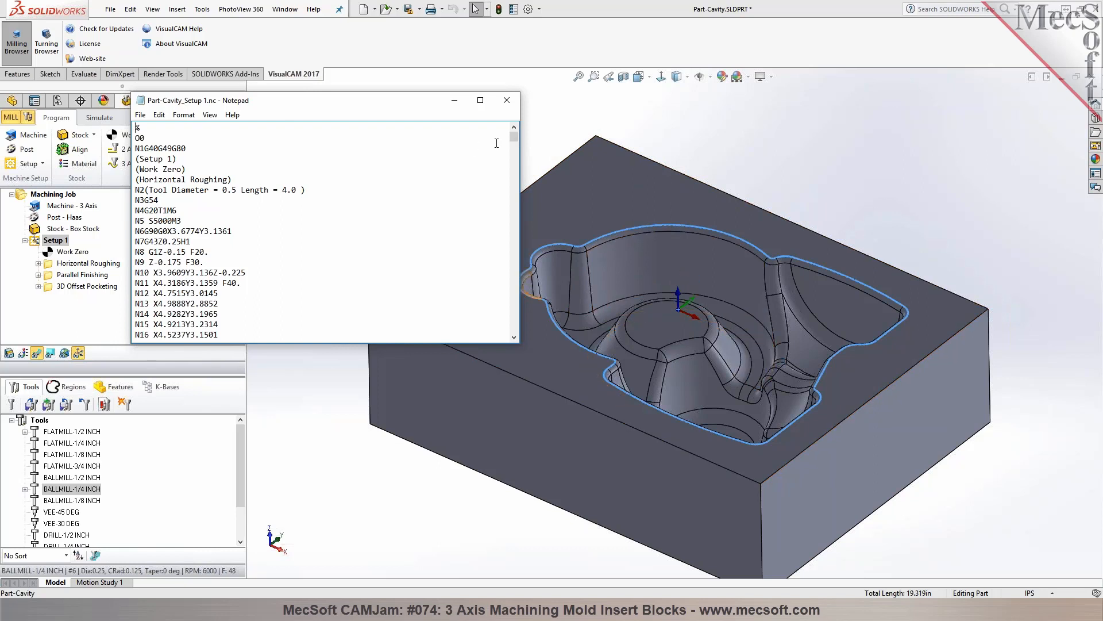
left_click_drag(516, 138, 516, 128)
mouse_move(515, 139)
left_mouse_down()
mouse_move(502, 345)
mouse_move(509, 134)
left_mouse_up()
left_click(506, 100)
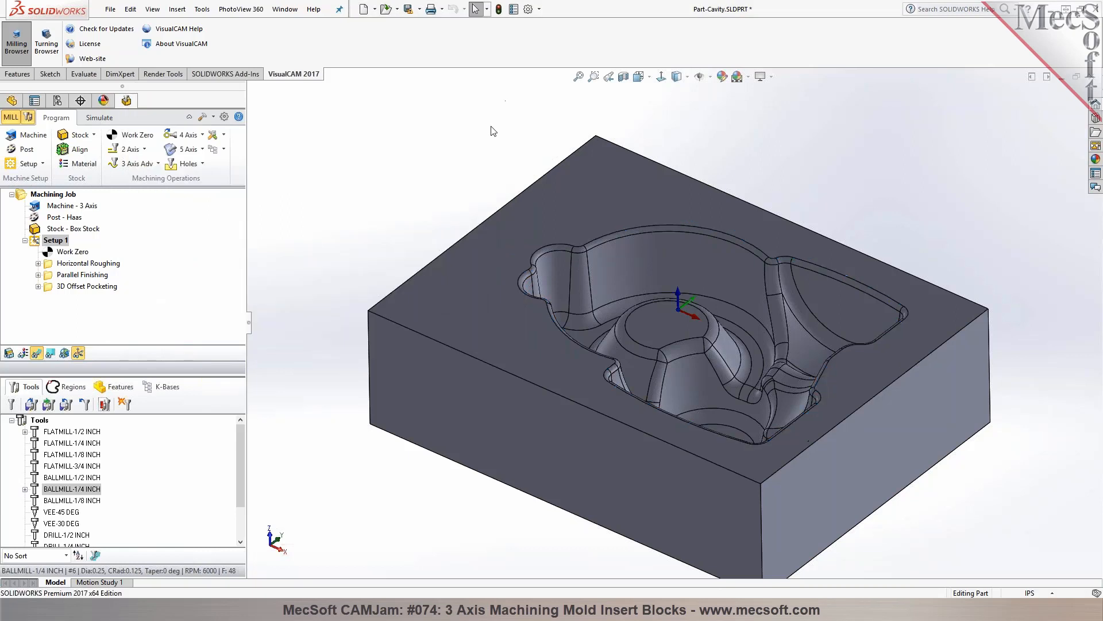
Create a second machining setup with its orientation rotated 90 degrees about the X axis
key("f")
scroll(750, 405, "down", 3)
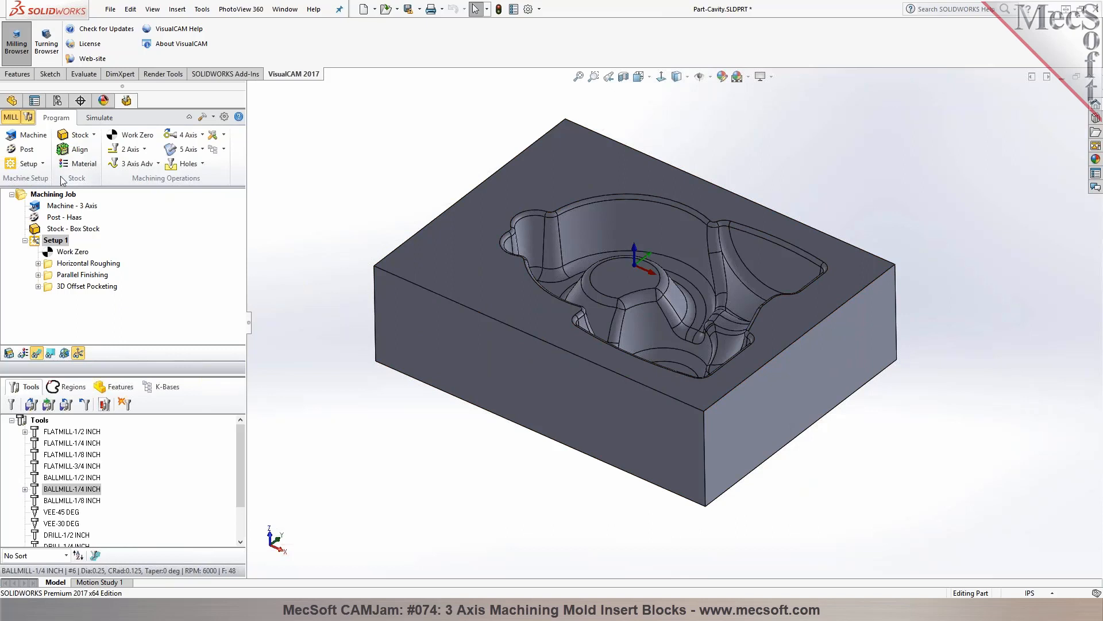
left_click(42, 163)
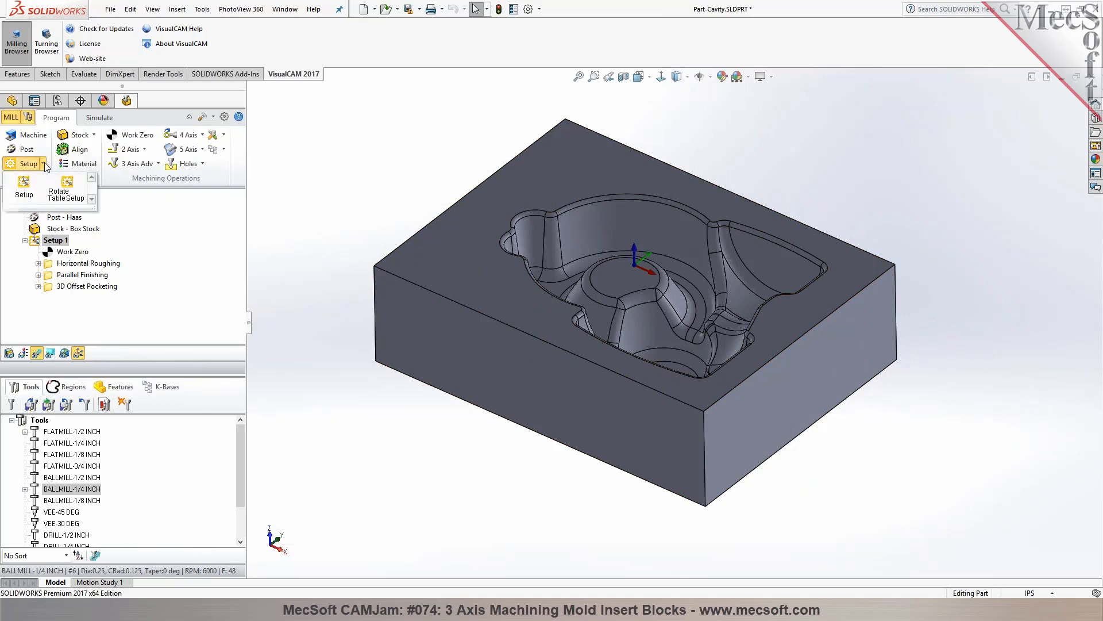
left_click(20, 199)
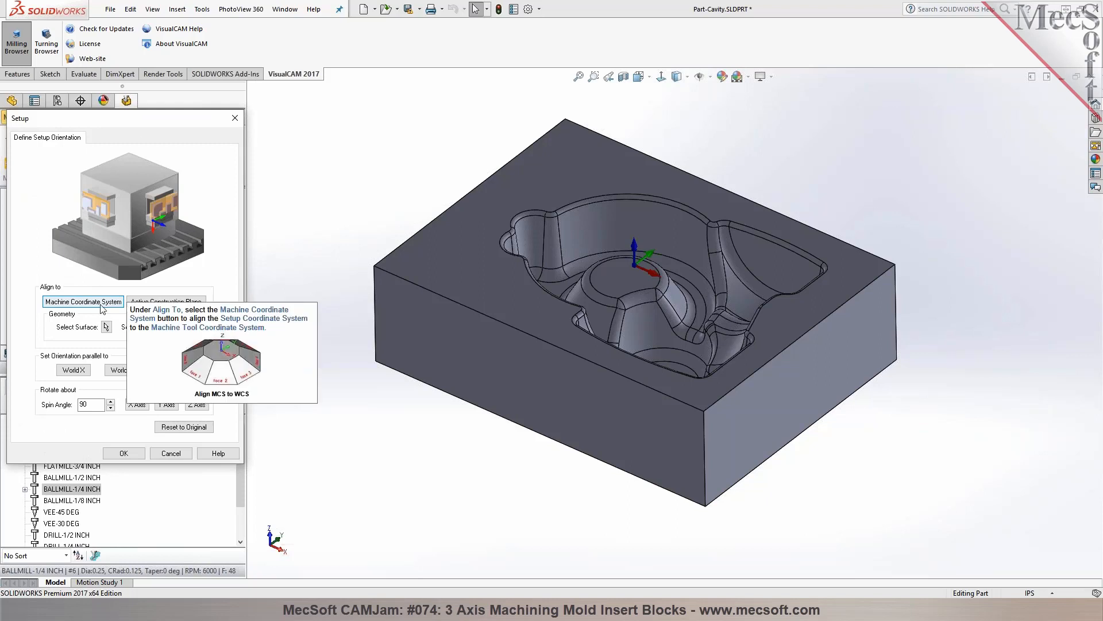
left_click(138, 405)
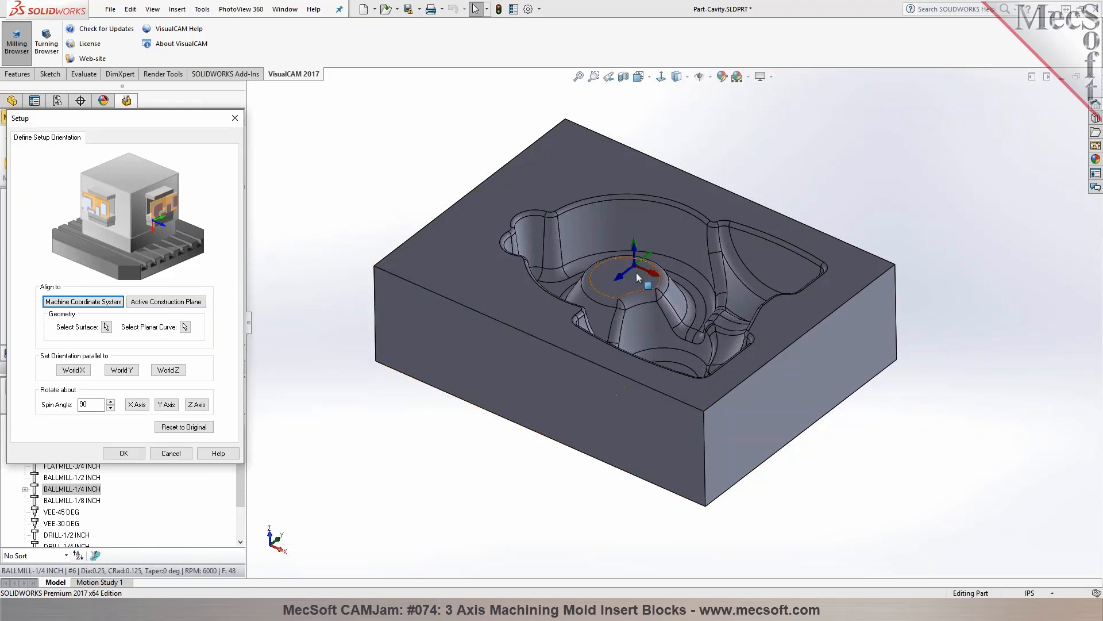
left_click(539, 380)
left_click(483, 470)
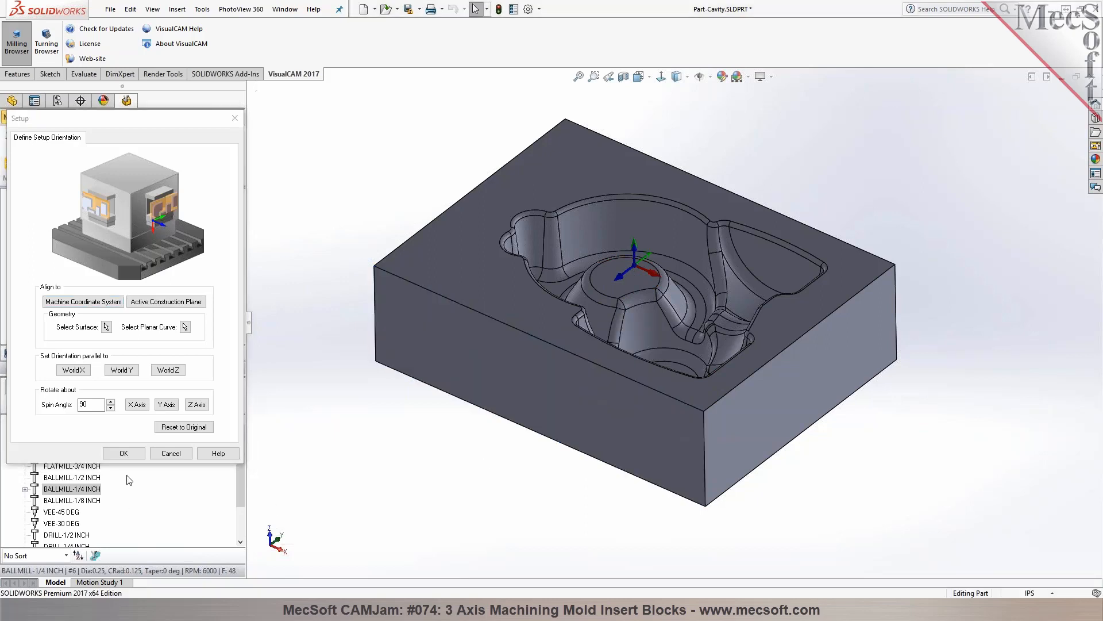
left_click(131, 454)
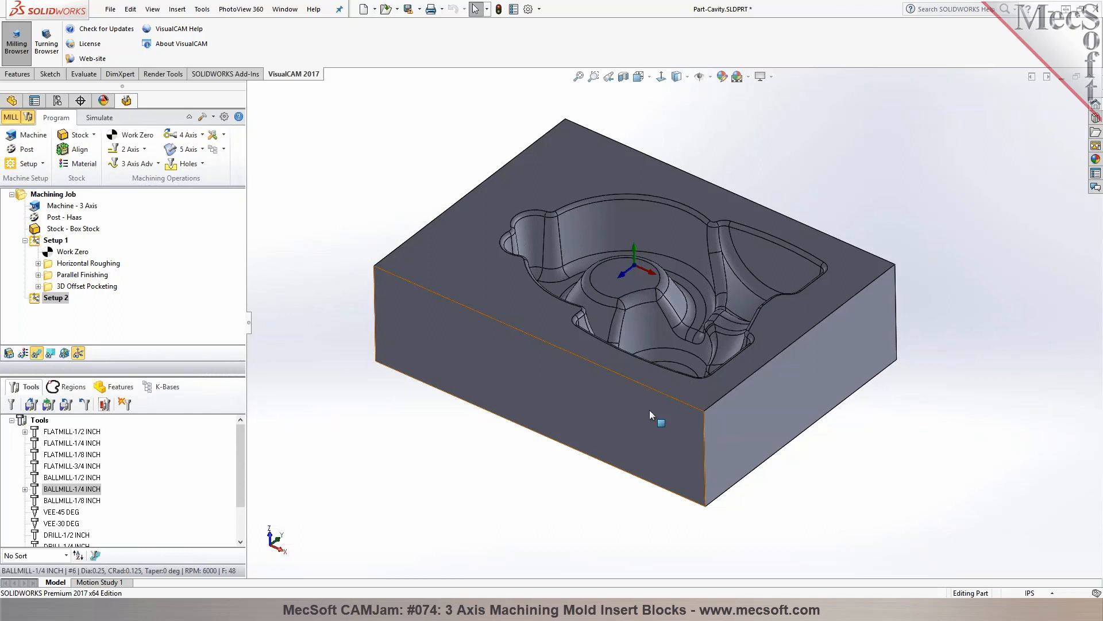
Start a 2 1/2 Axis Pocketing operation in Setup 2 using the edge loop of the block's front side face as the machining region
left_click(34, 300)
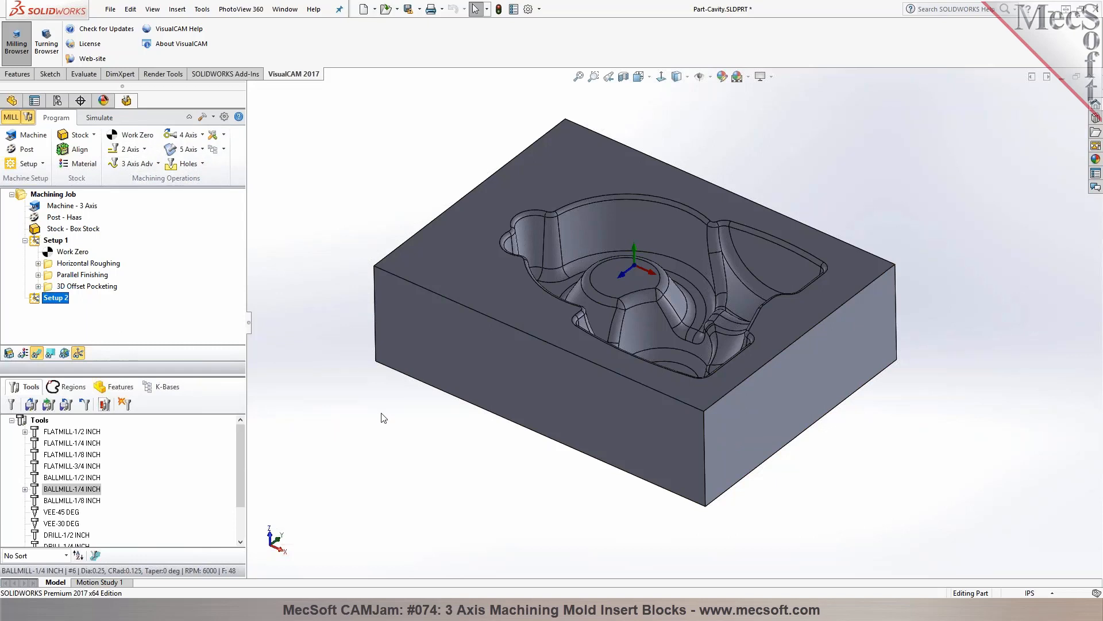
left_click(127, 149)
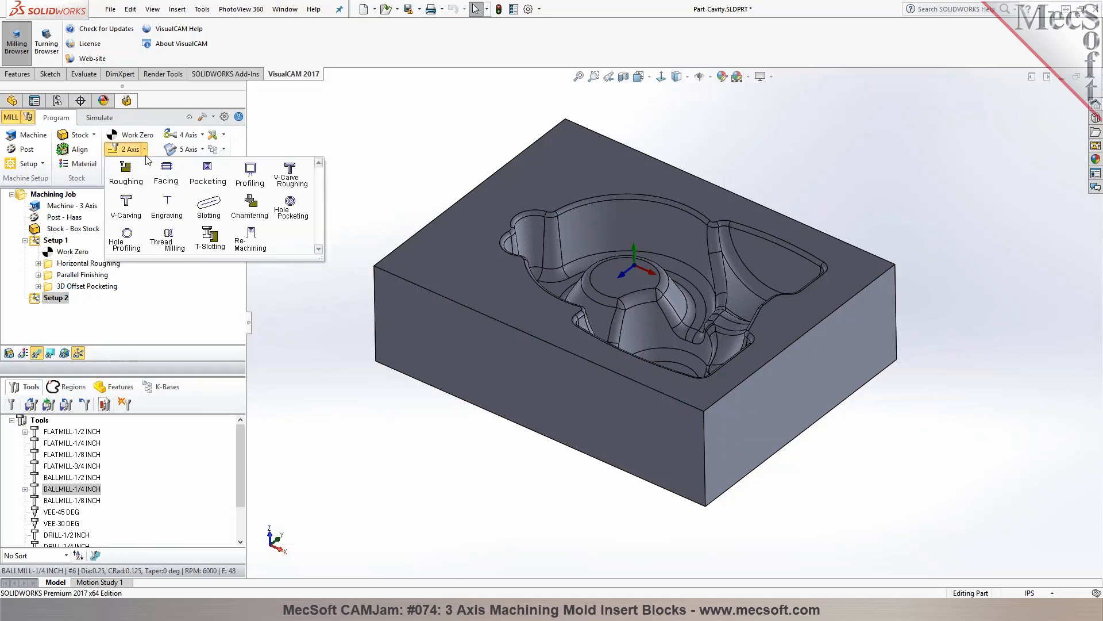
left_click(222, 187)
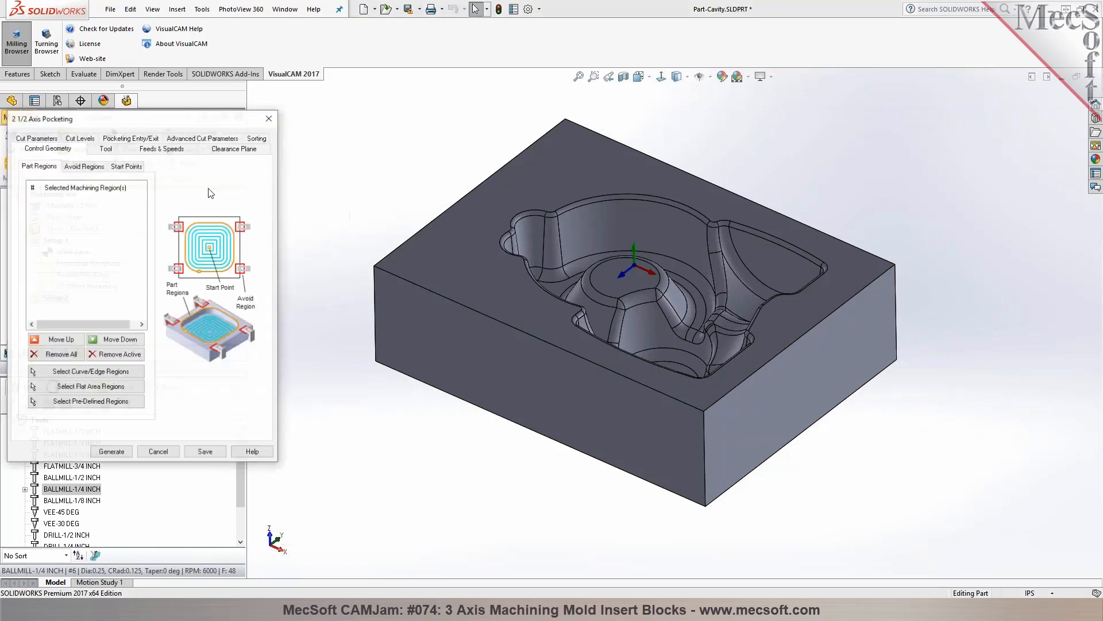
left_click(69, 371)
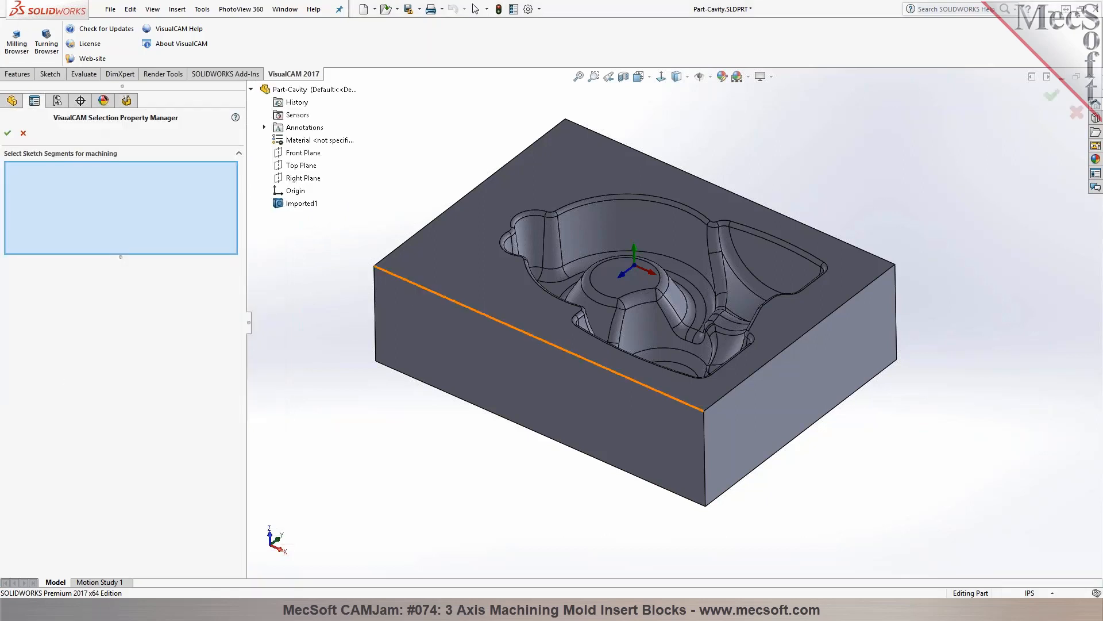
right_click(413, 287)
left_click(451, 408)
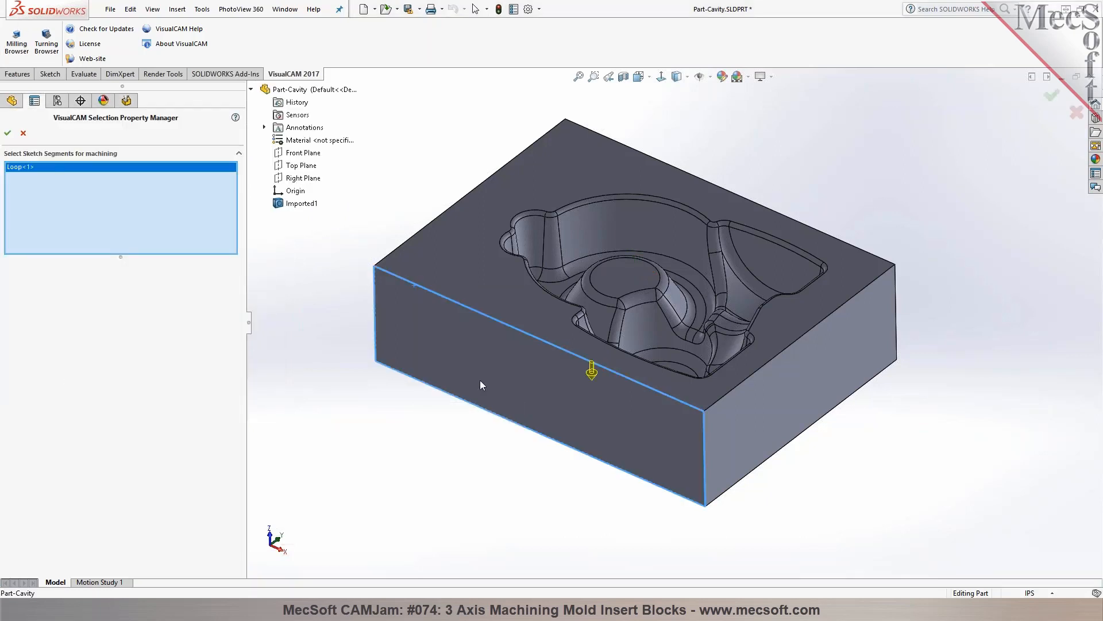
left_click(8, 133)
Generate the side-face pocketing toolpath with the FLATMILL-1/2 INCH tool and a stock allowance of 0.2
left_click(105, 148)
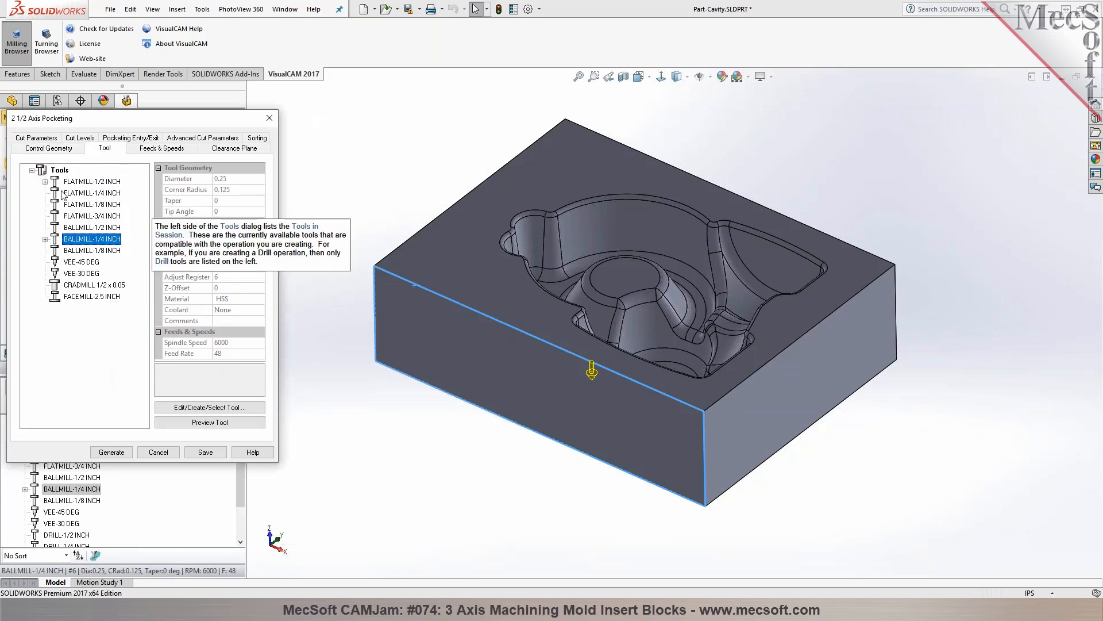
left_click(92, 181)
left_click(50, 138)
double_click(96, 199)
type("0.2")
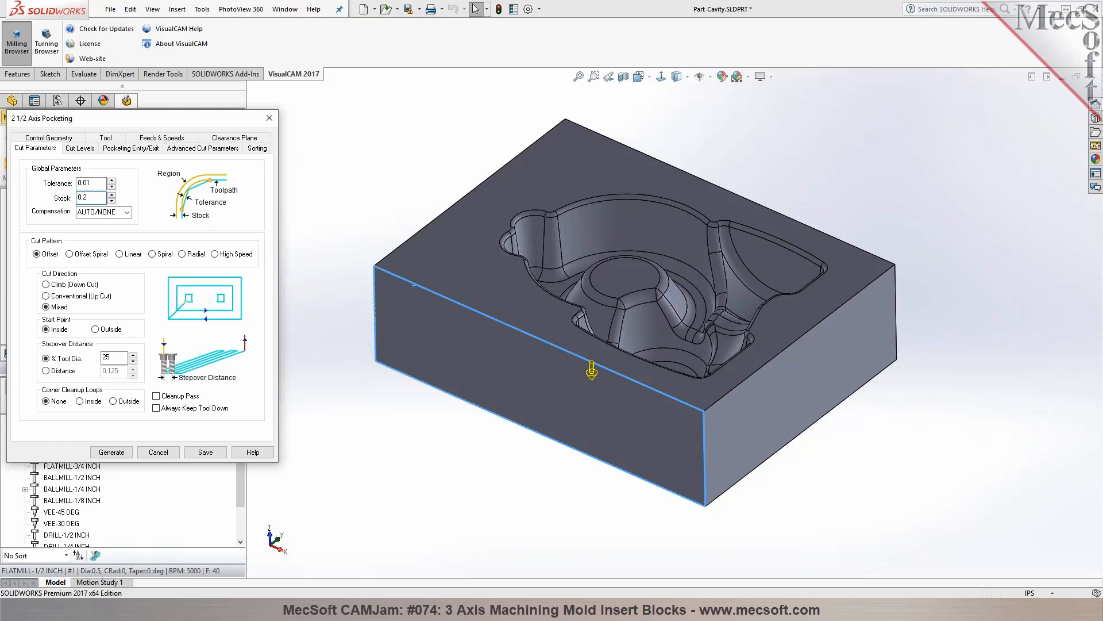
left_click(81, 148)
mouse_move(101, 230)
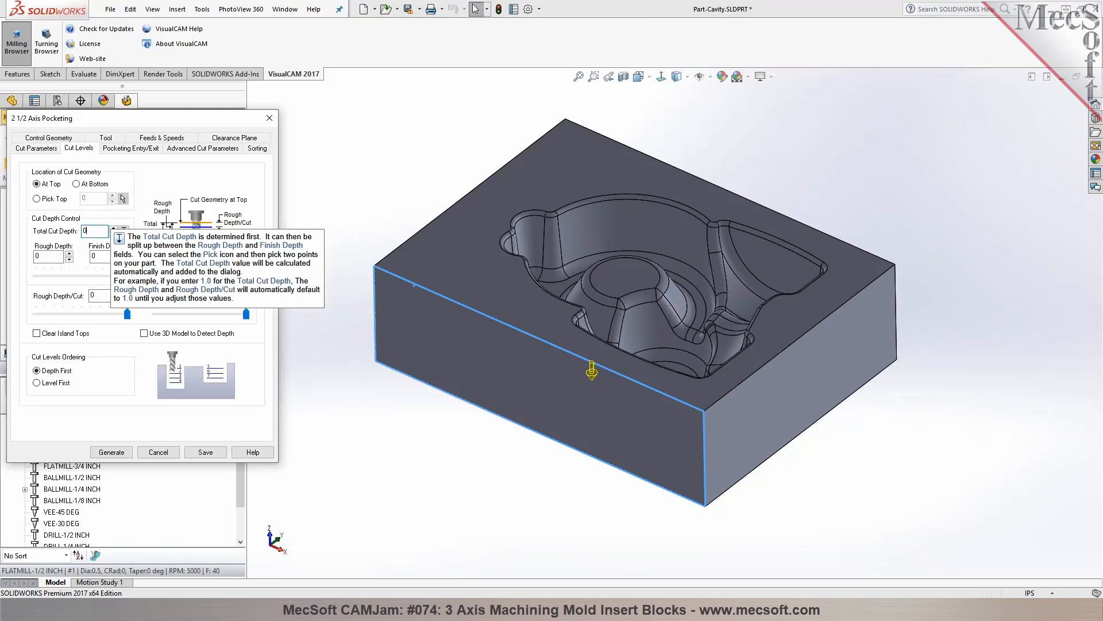
left_click(117, 453)
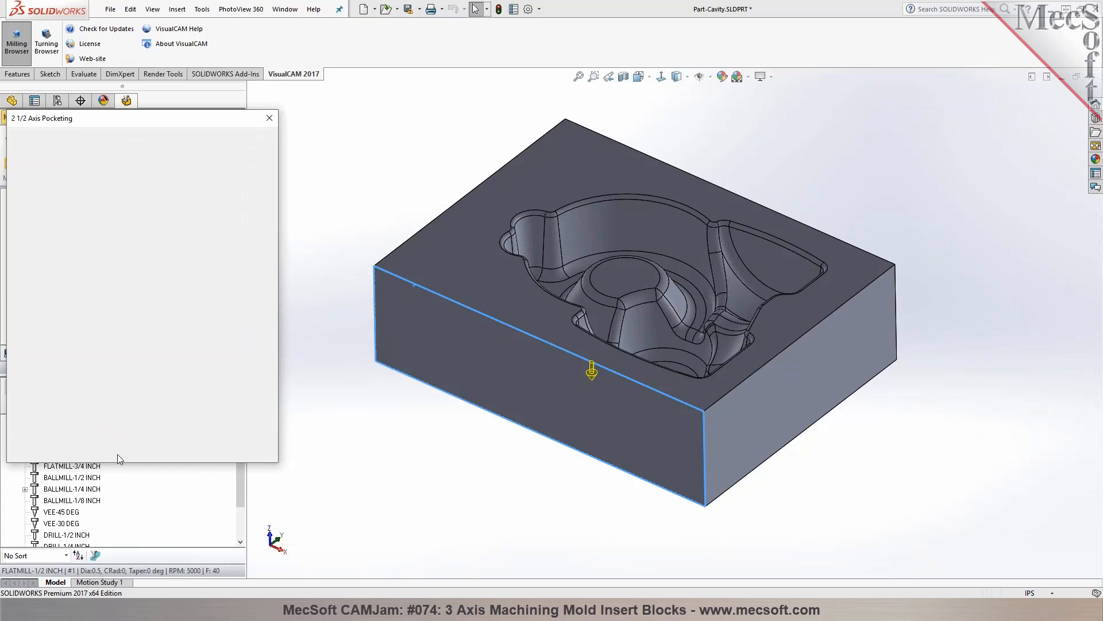
middle_click_drag(422, 468, 460, 391)
middle_click_drag(415, 329, 421, 282)
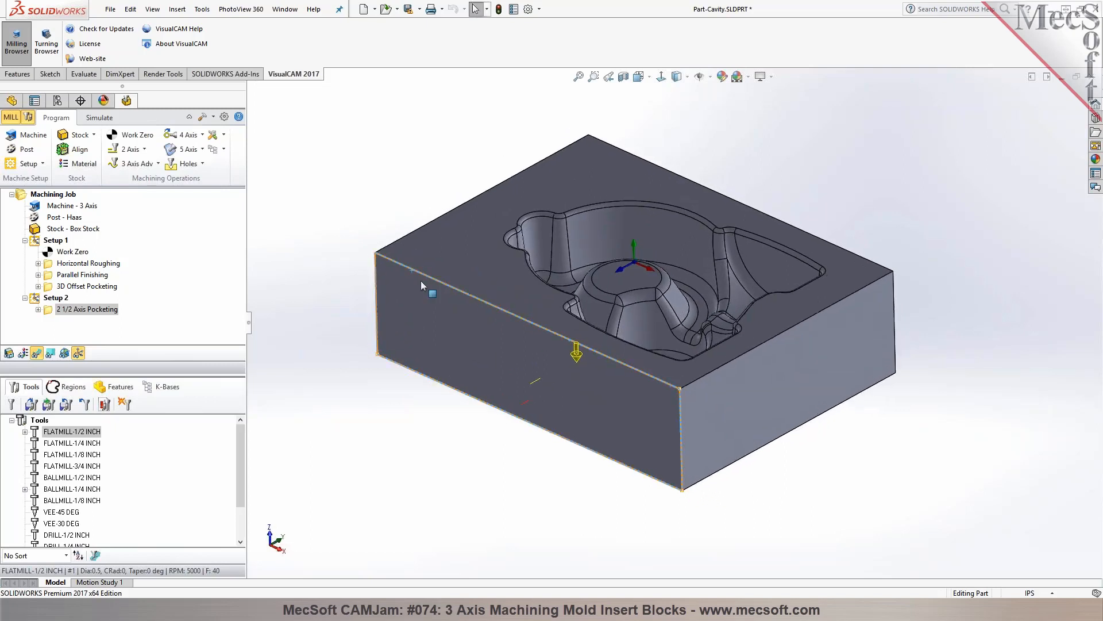
Simulate Setup 1's 3D Offset Pocketing operation to its end and hide the toolpath display over the cut stock
left_click(104, 118)
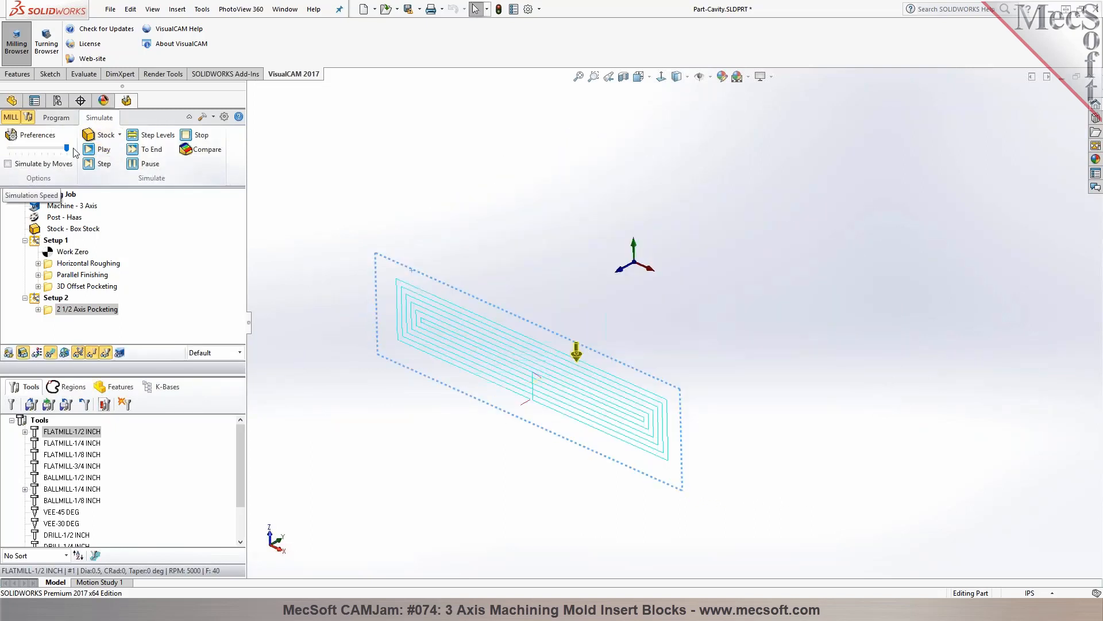
left_click(61, 277)
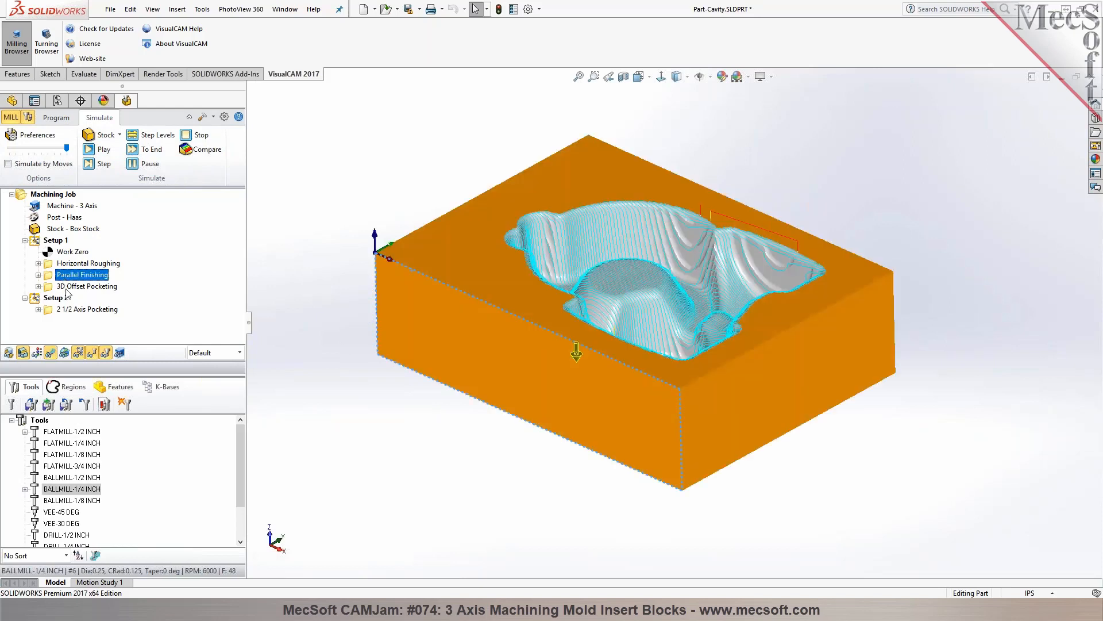
left_click(67, 290)
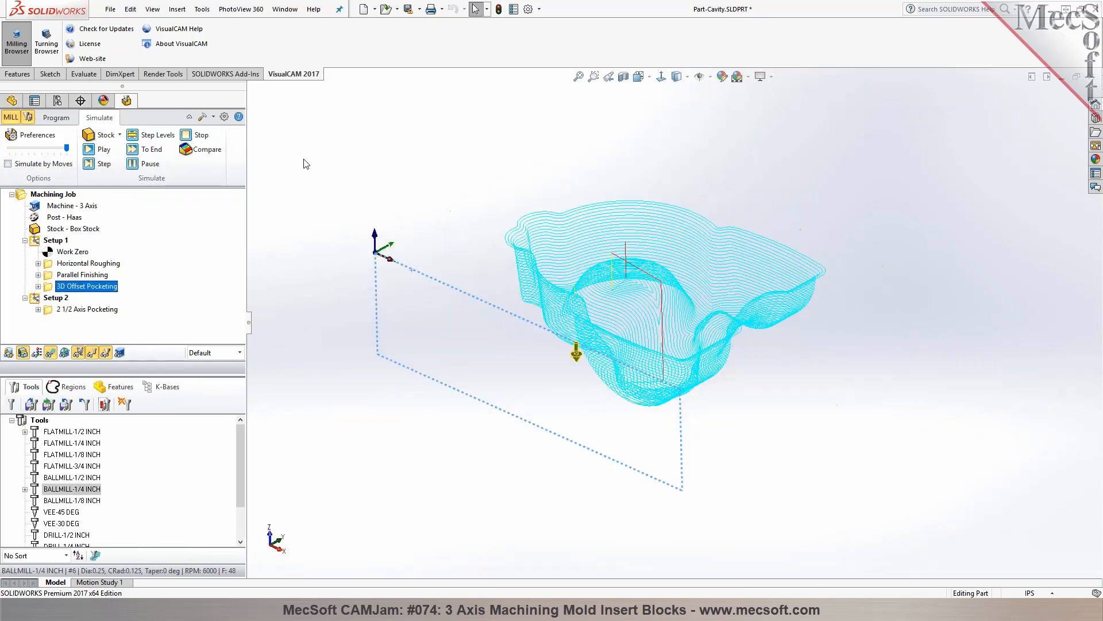
left_click(98, 150)
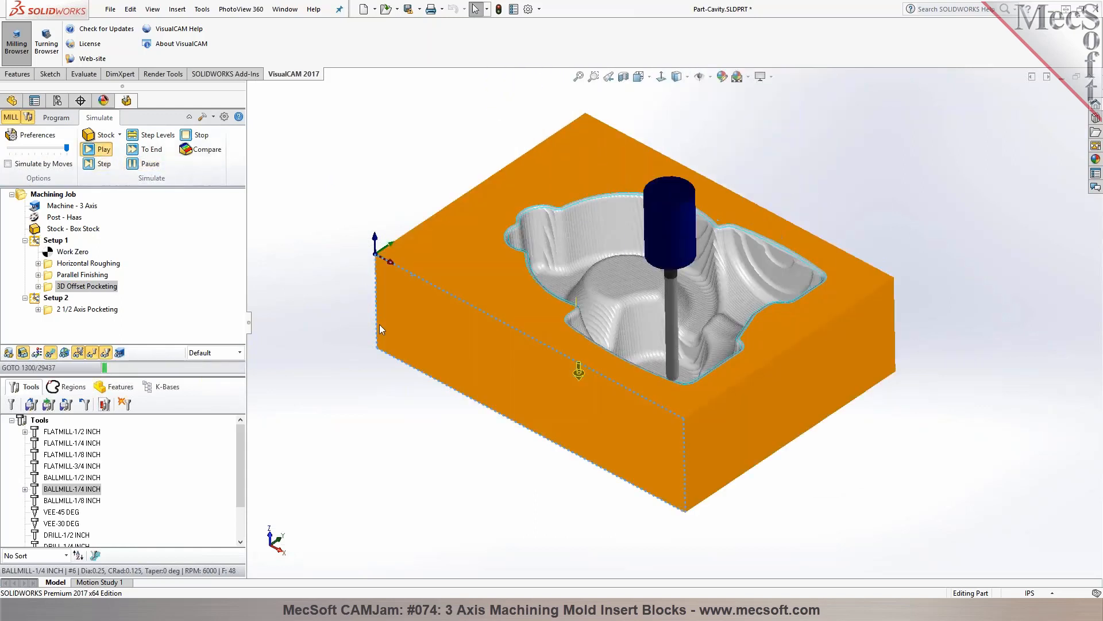
mouse_move(325, 198)
middle_mouse_down()
mouse_move(288, 196)
mouse_move(323, 192)
middle_mouse_up()
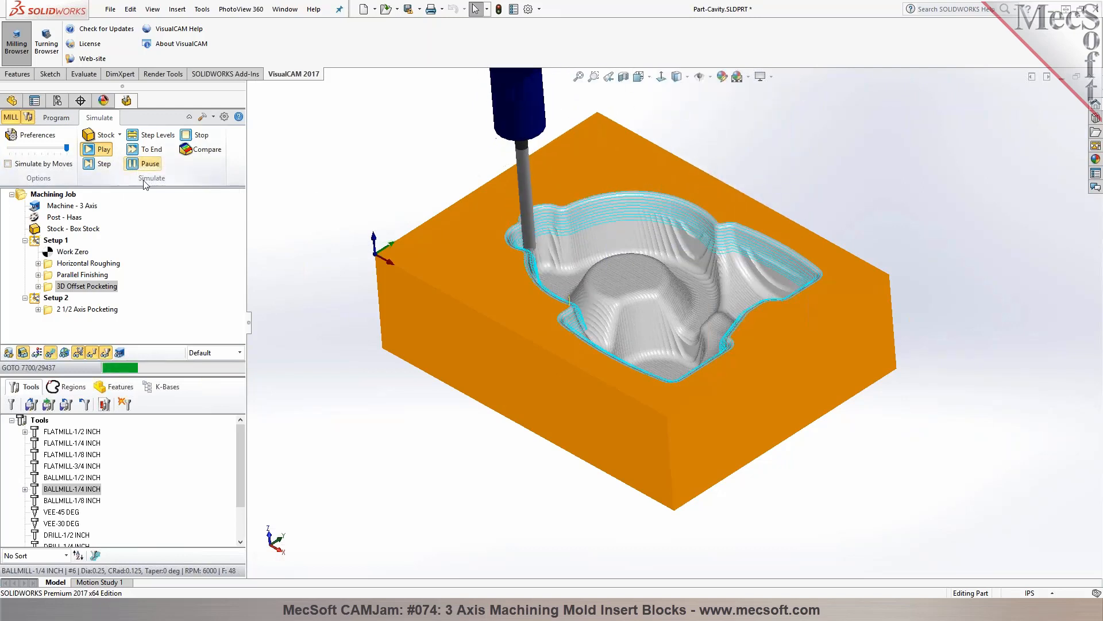
left_click(148, 149)
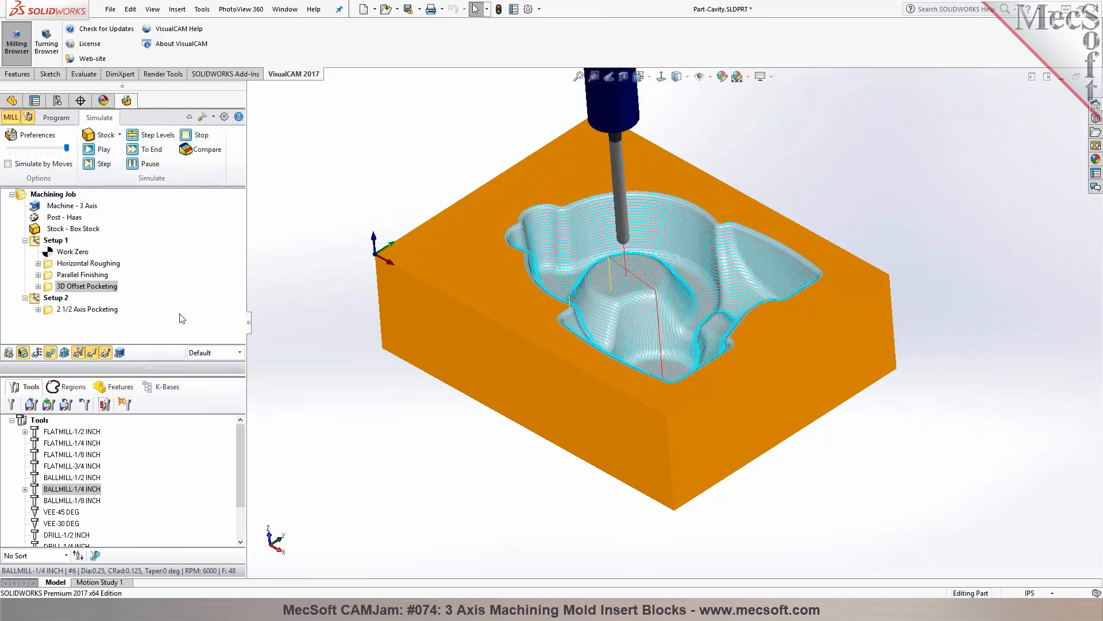
left_click(52, 353)
middle_click_drag(331, 221, 326, 188)
Simulate Setup 2's 2 1/2 Axis Pocketing at reduced speed, watching the tool cut the side face
left_click(88, 310)
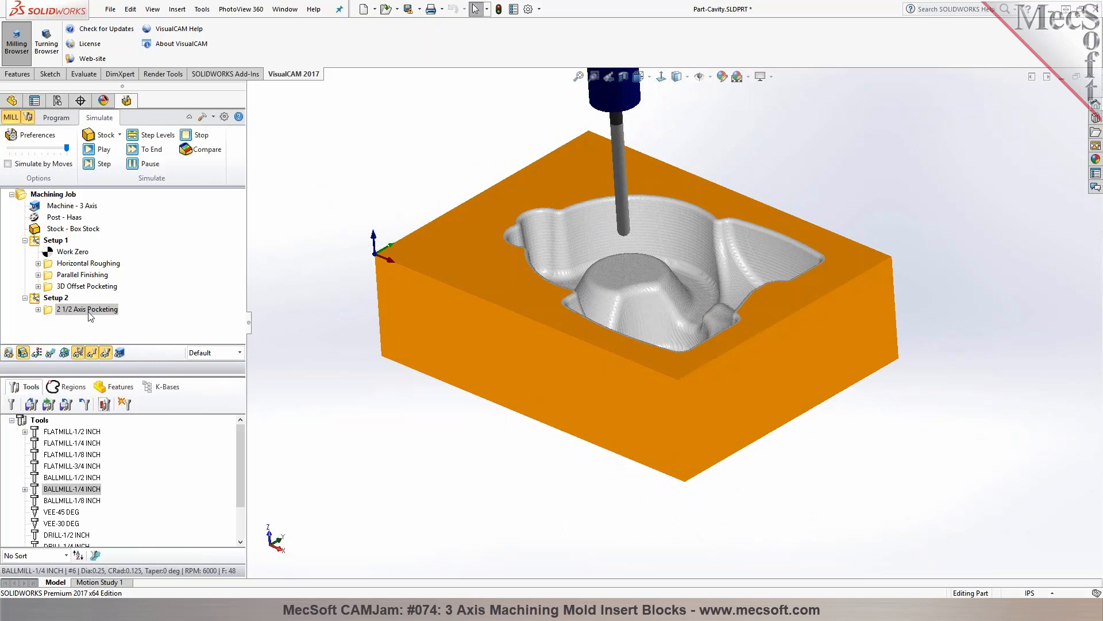
left_click_drag(67, 147, 15, 148)
left_click(89, 151)
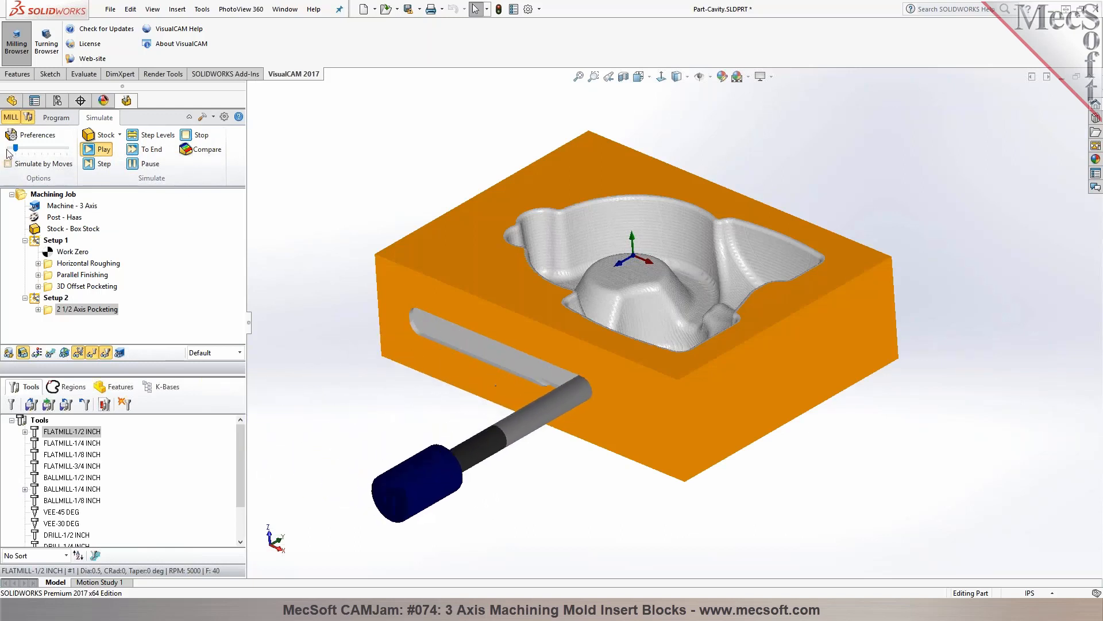
middle_click_drag(512, 471, 521, 244)
scroll(488, 395, "up", 6)
scroll(768, 268, "down", 2)
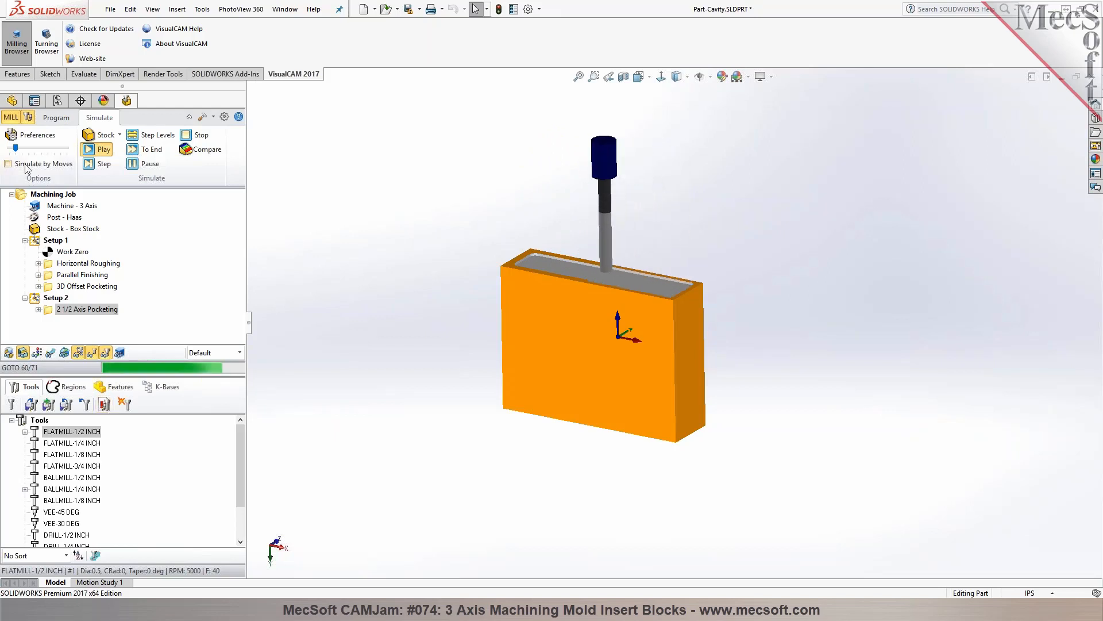
left_click_drag(16, 147, 34, 147)
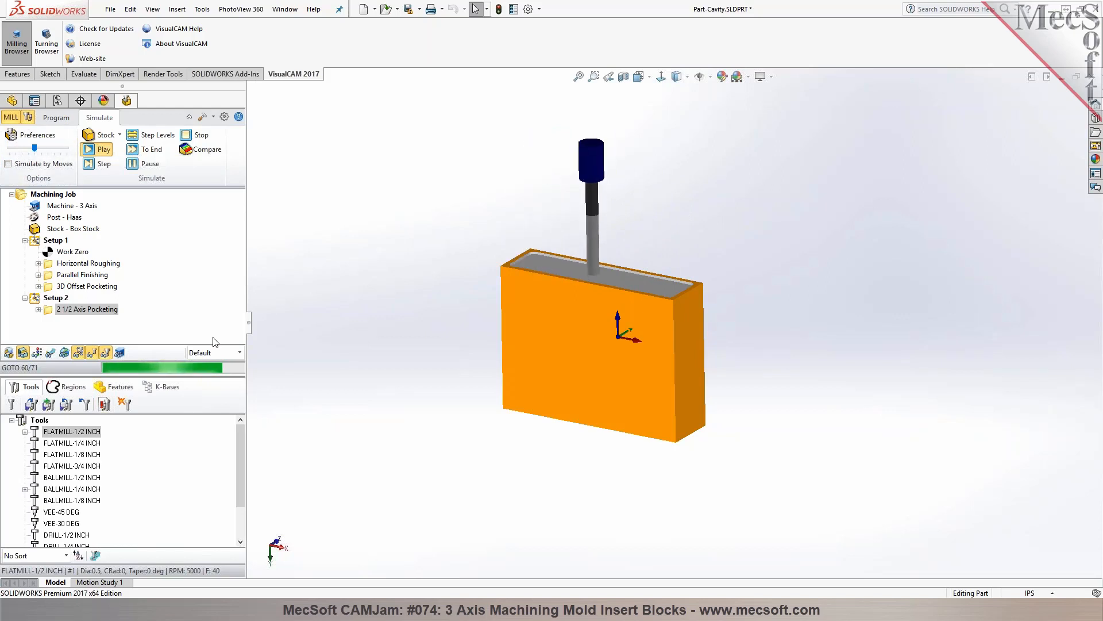
mouse_move(431, 285)
middle_mouse_down()
mouse_move(436, 433)
mouse_move(389, 438)
mouse_move(435, 247)
mouse_move(381, 330)
mouse_move(433, 264)
mouse_move(426, 291)
mouse_move(419, 284)
middle_mouse_up()
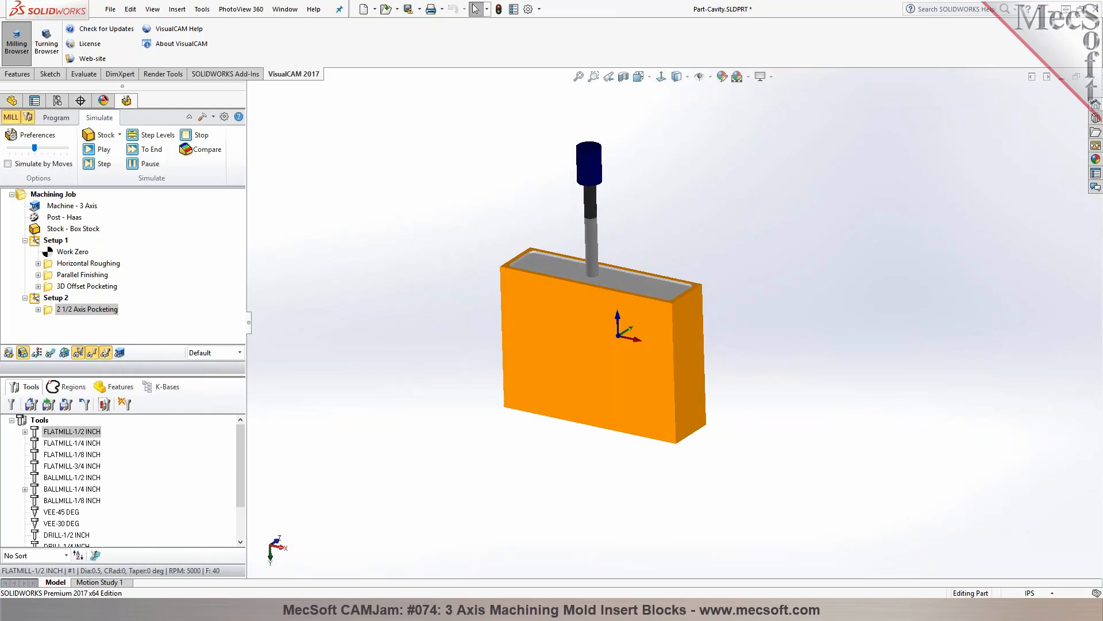
mouse_move(427, 224)
middle_mouse_down()
mouse_move(412, 382)
mouse_move(380, 406)
mouse_move(406, 362)
mouse_move(413, 247)
mouse_move(456, 251)
mouse_move(427, 195)
mouse_move(421, 230)
mouse_move(420, 216)
middle_mouse_up()
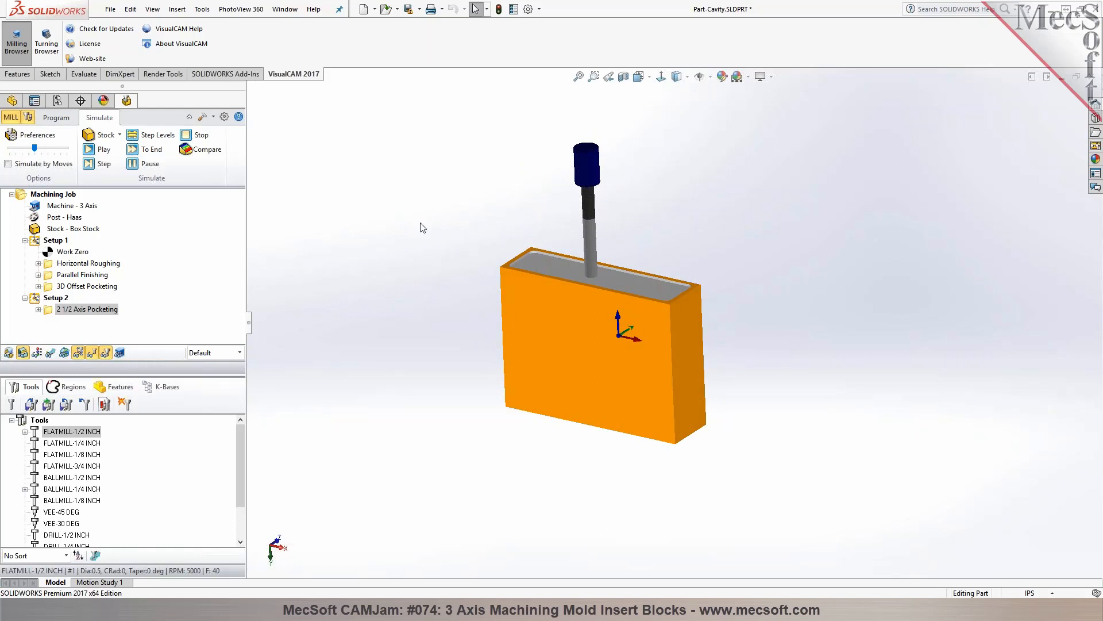
Examine the simulated block, comparing the side-face pocket with the machined cavity
left_click(55, 311)
middle_click_drag(477, 259, 427, 516)
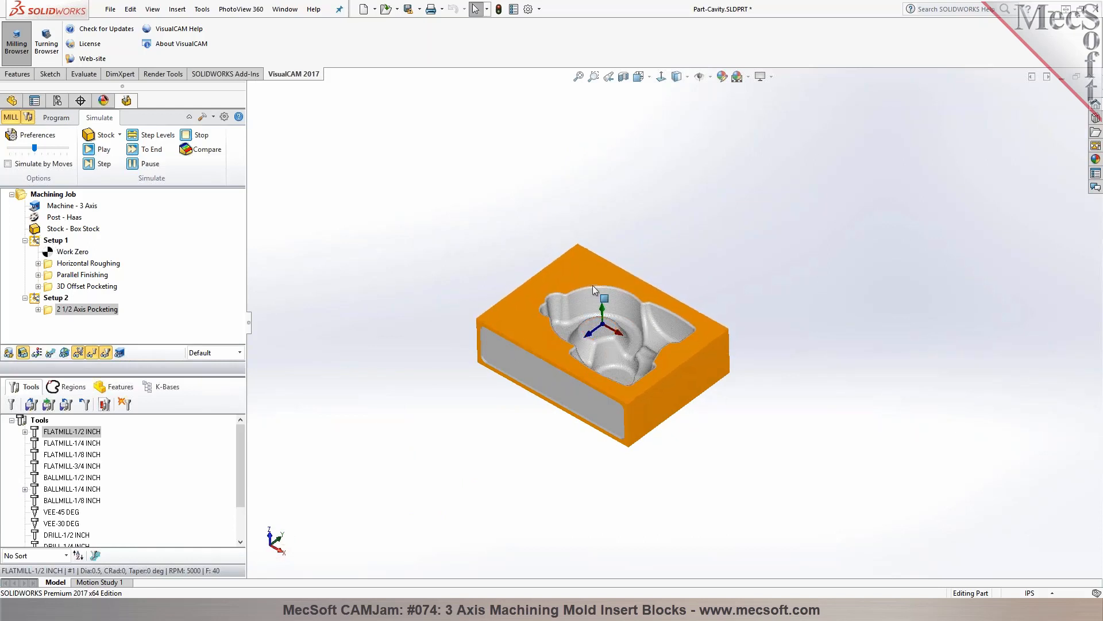
scroll(577, 329, "down", 4)
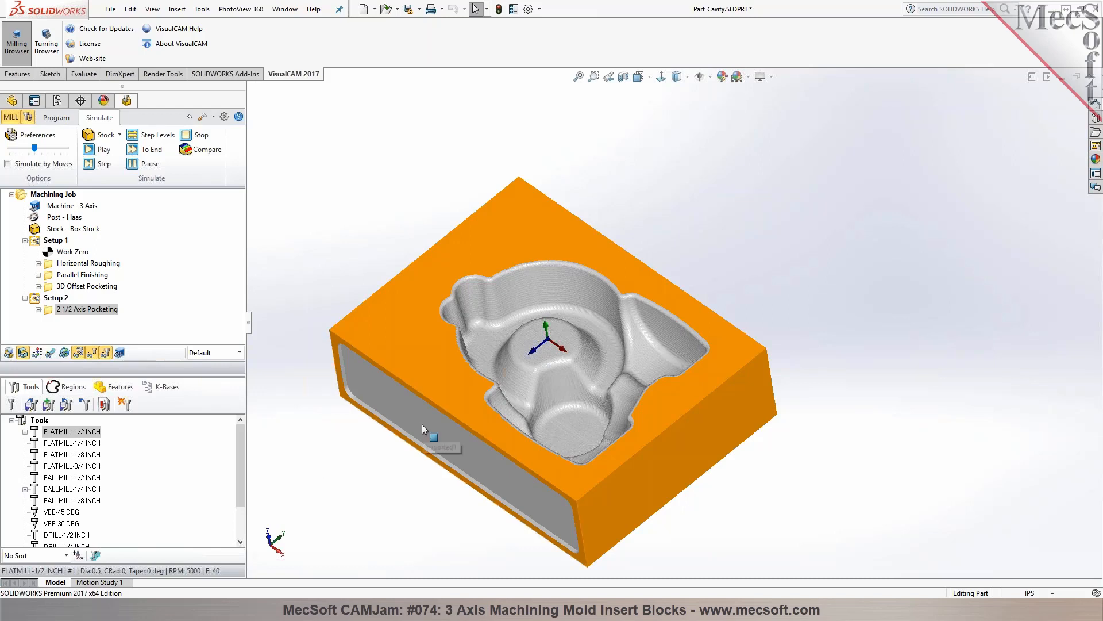
mouse_move(429, 455)
middle_mouse_down()
mouse_move(434, 419)
mouse_move(440, 465)
middle_mouse_up()
scroll(445, 436, "up", 3)
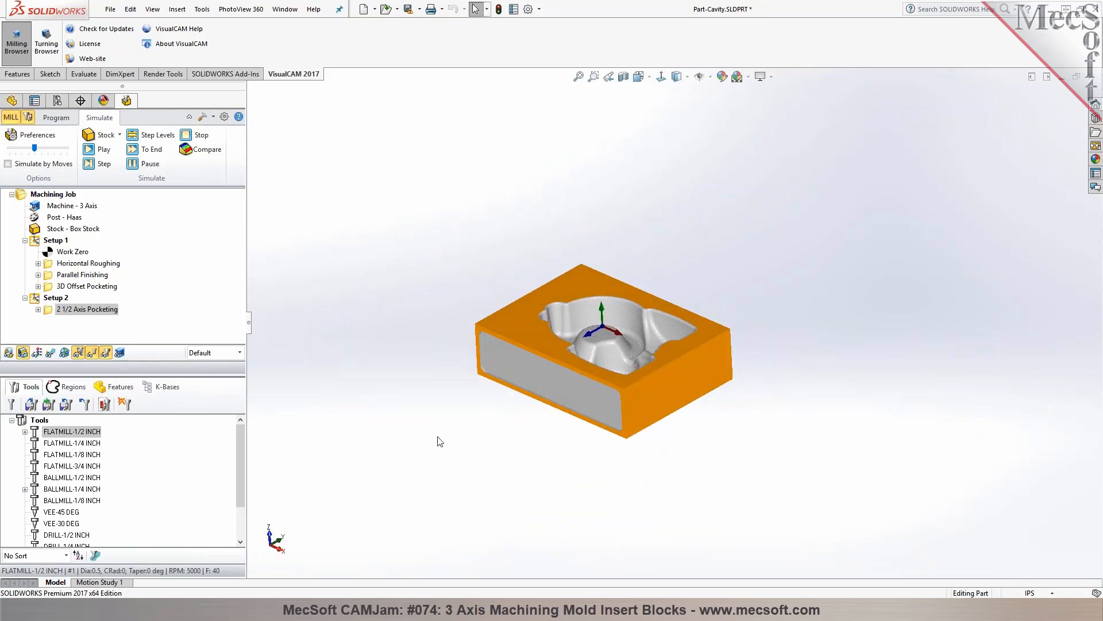
Check the work offset register number in Setup 1's work zero definition
left_click(43, 298)
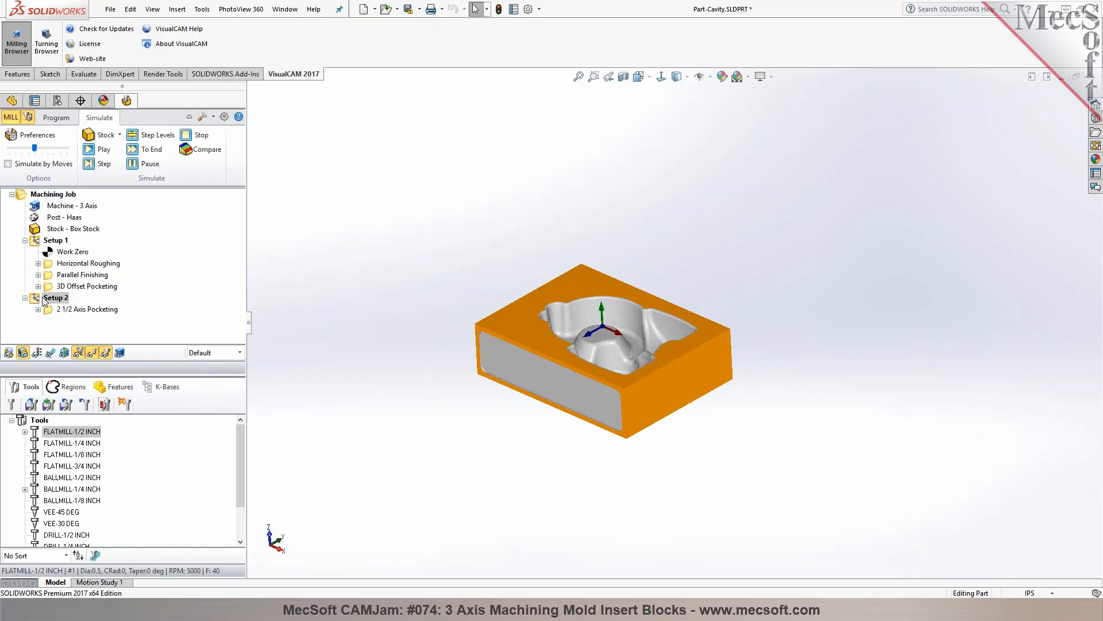
left_click(55, 118)
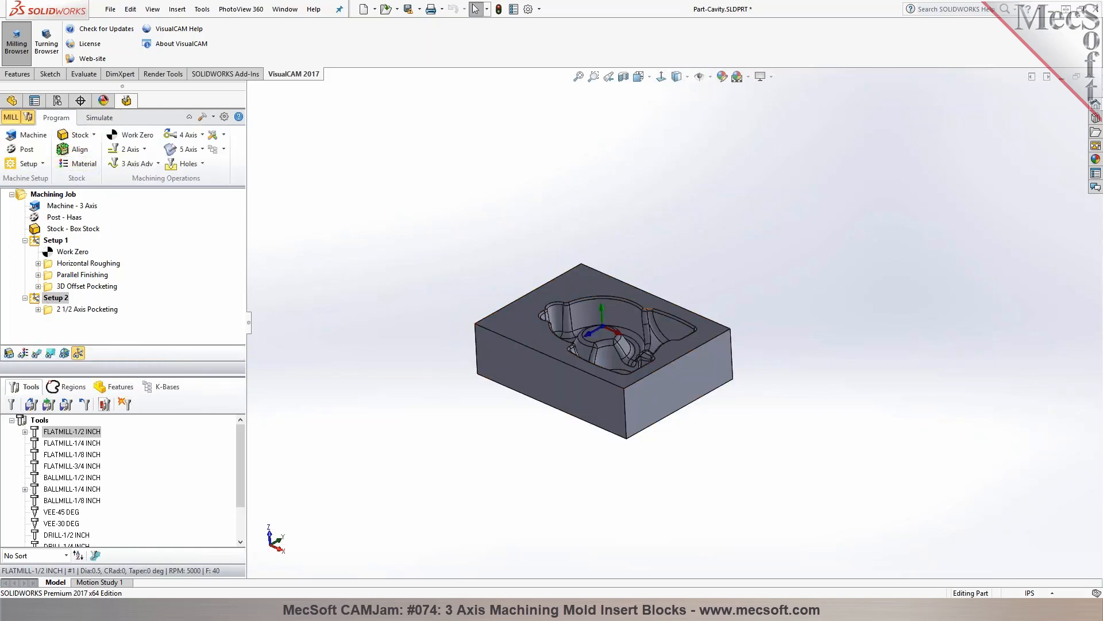
left_click(62, 253)
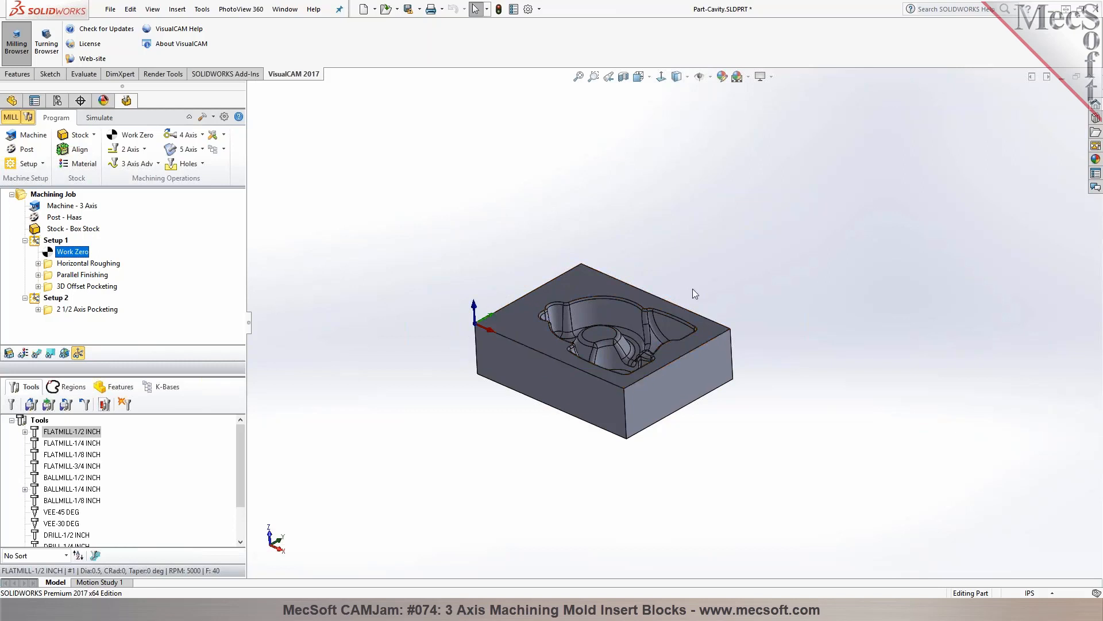
double_click(49, 256)
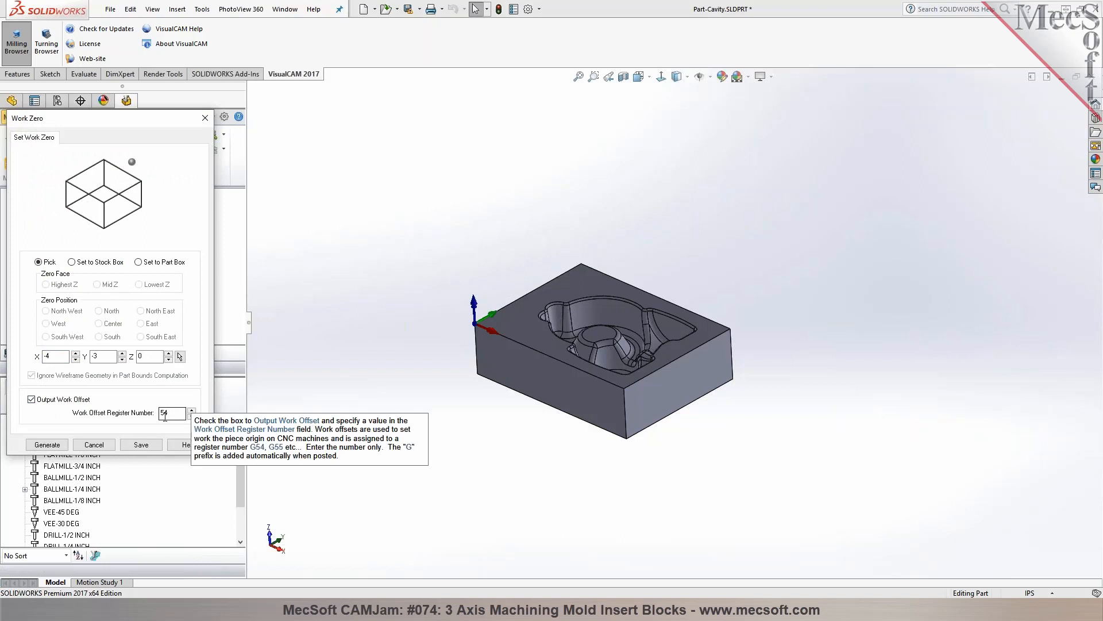
left_click(47, 444)
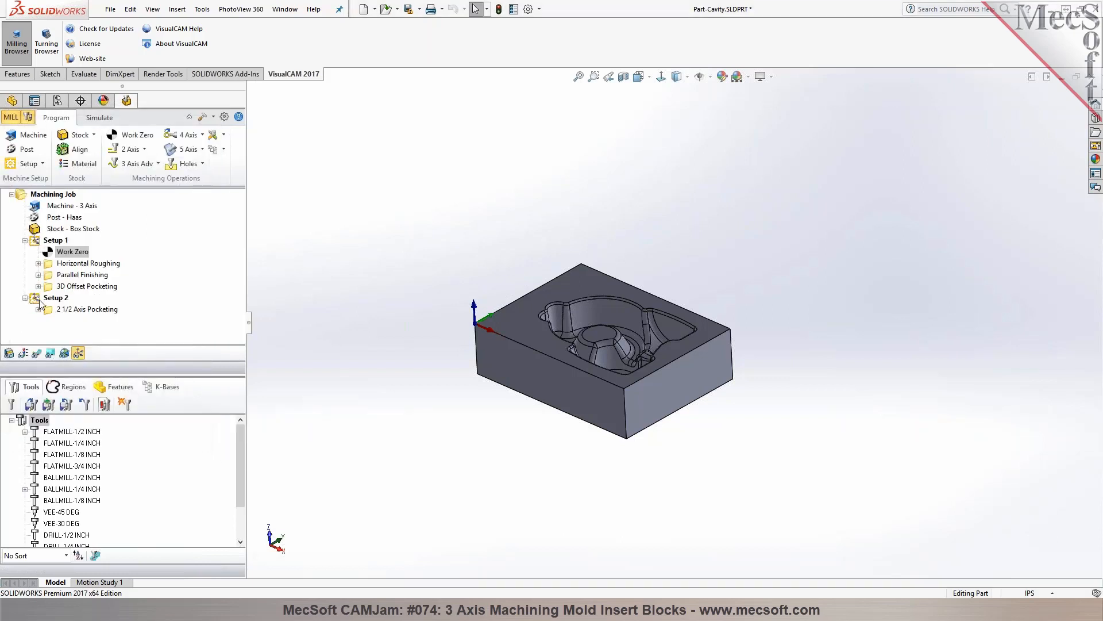
Add a work zero to Setup 2 that outputs a work offset with register number 55
left_click(54, 298)
left_click(144, 142)
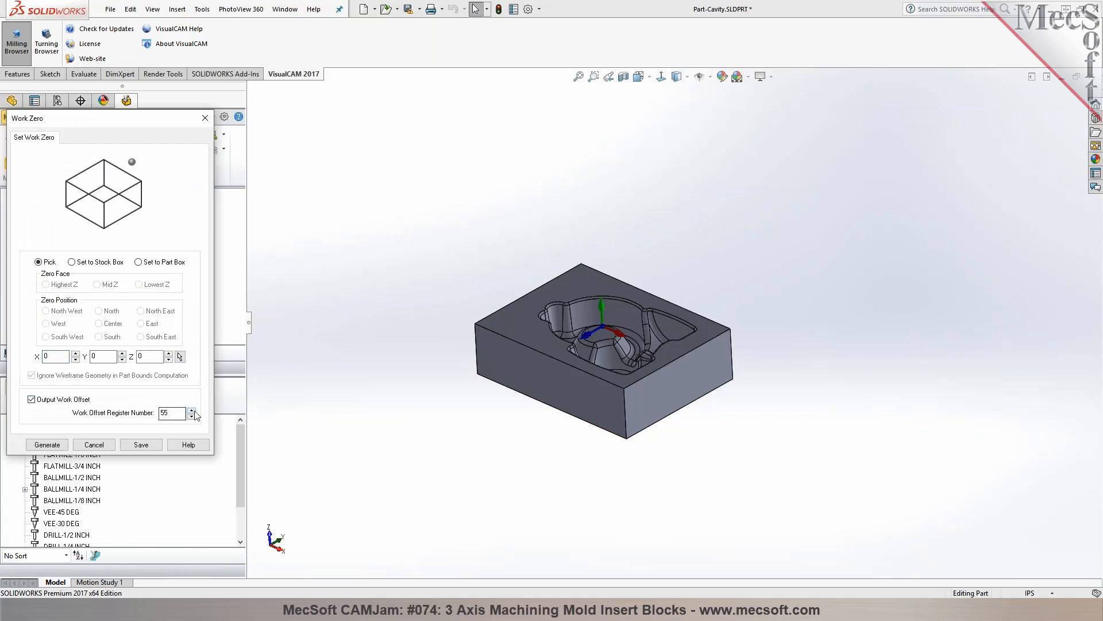
left_click(48, 444)
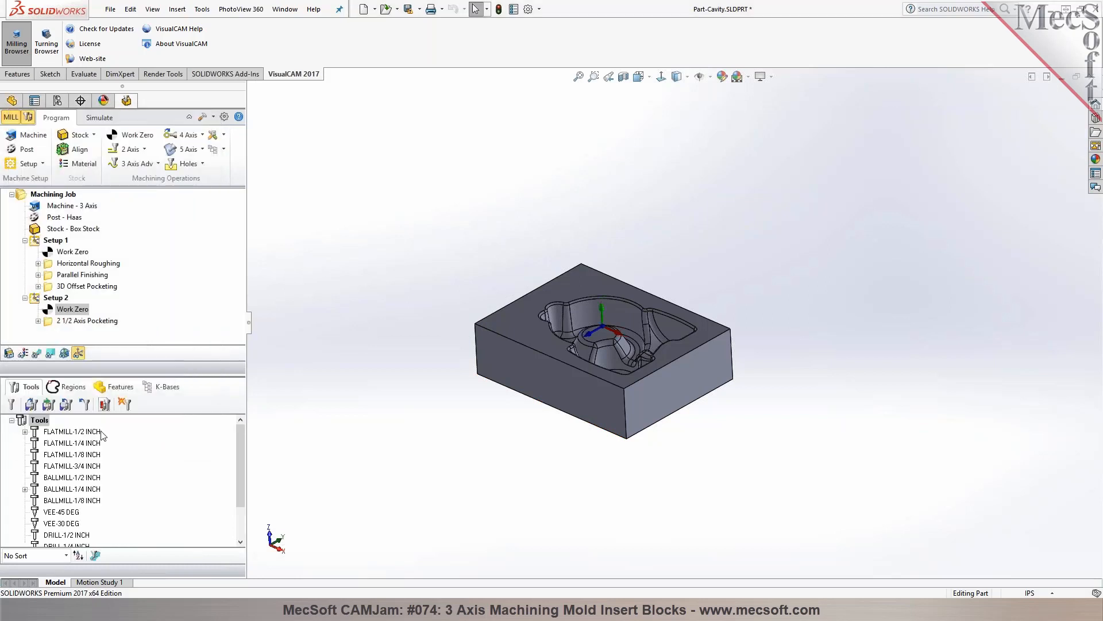
Review Setup 2's pocketing operation on the simulated stock and its work zero
left_click(56, 298)
left_click(59, 321)
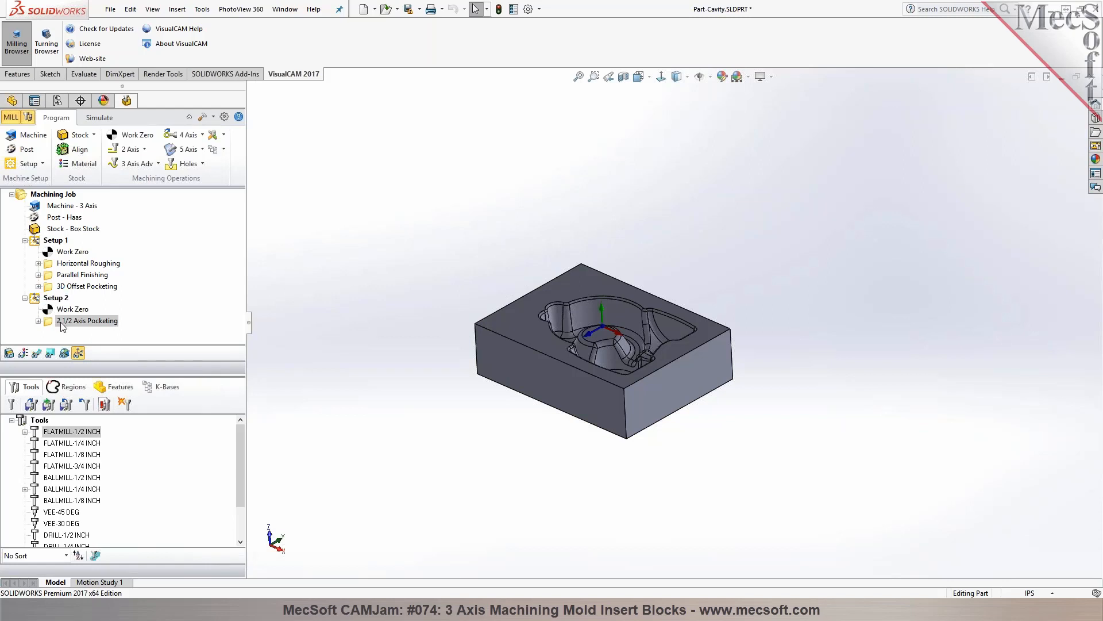
left_click(101, 117)
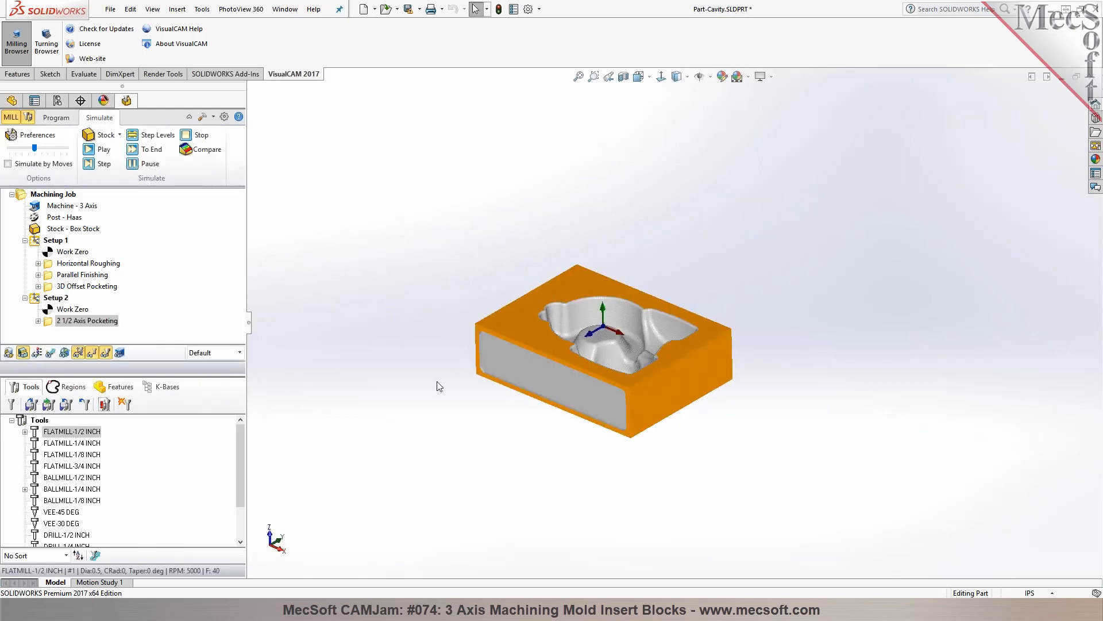
left_click(55, 309)
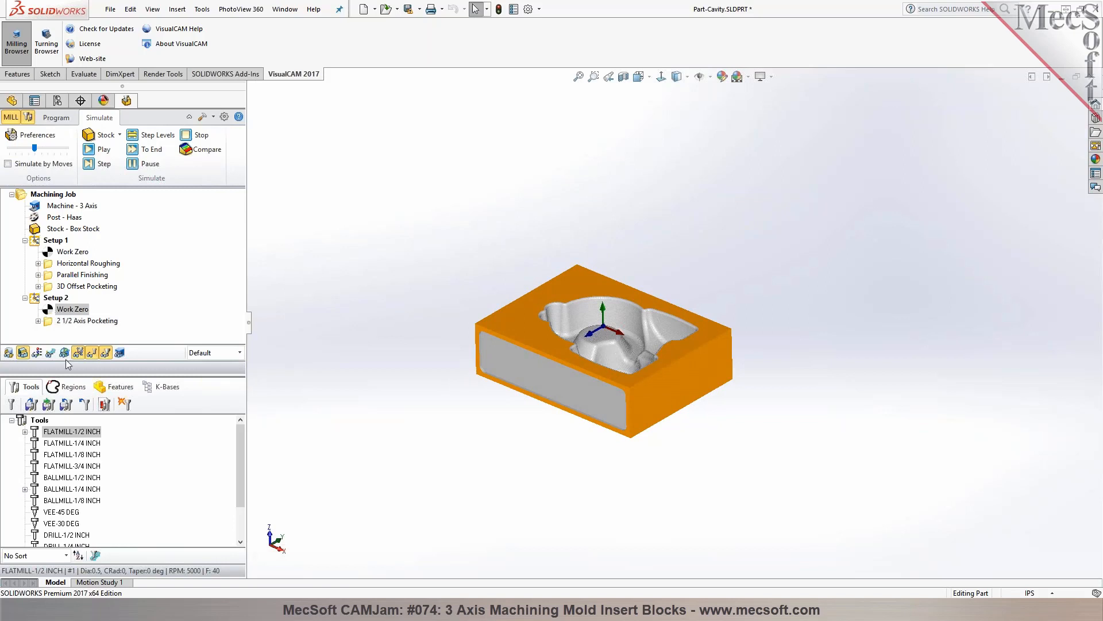
Set Setup 2's work zero to the stock box's highest Z face at the south-west corner and generate it
double_click(46, 312)
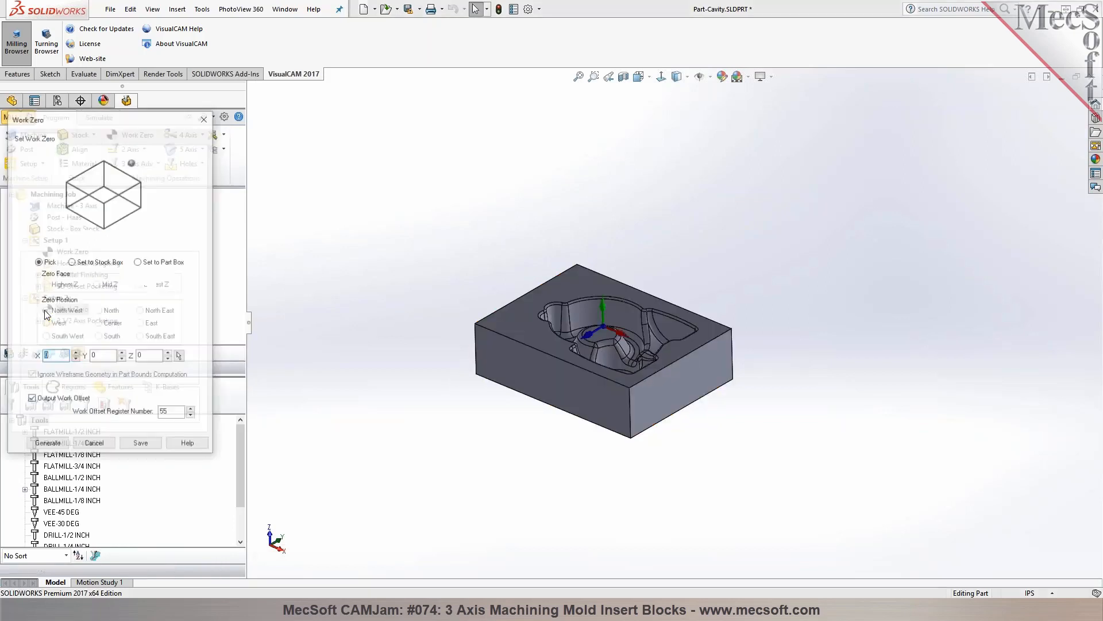
left_click(89, 262)
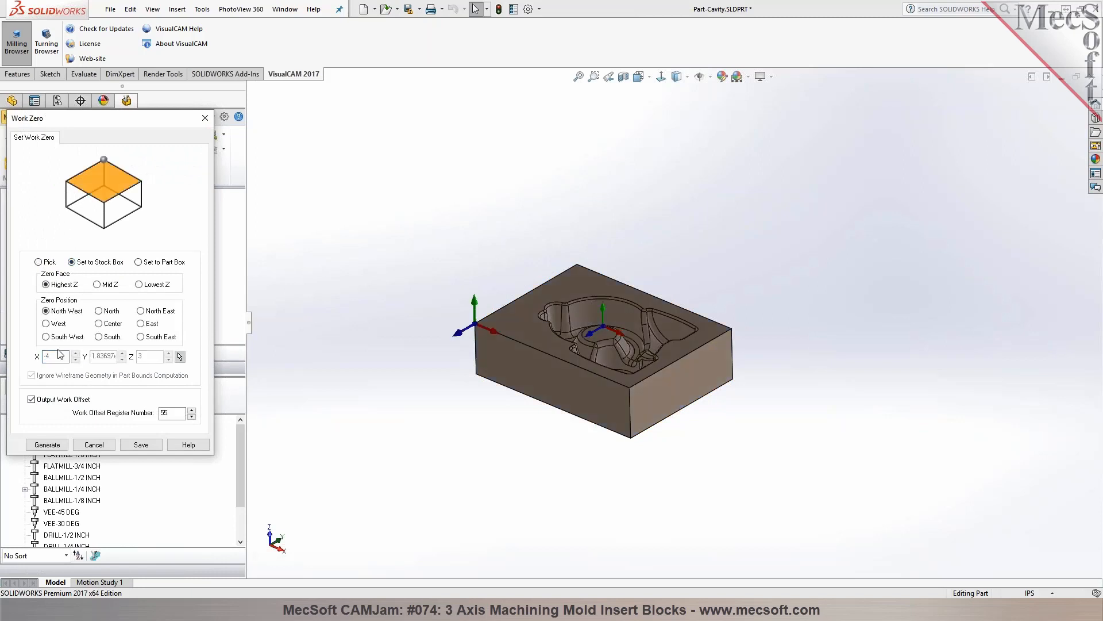
left_click(55, 447)
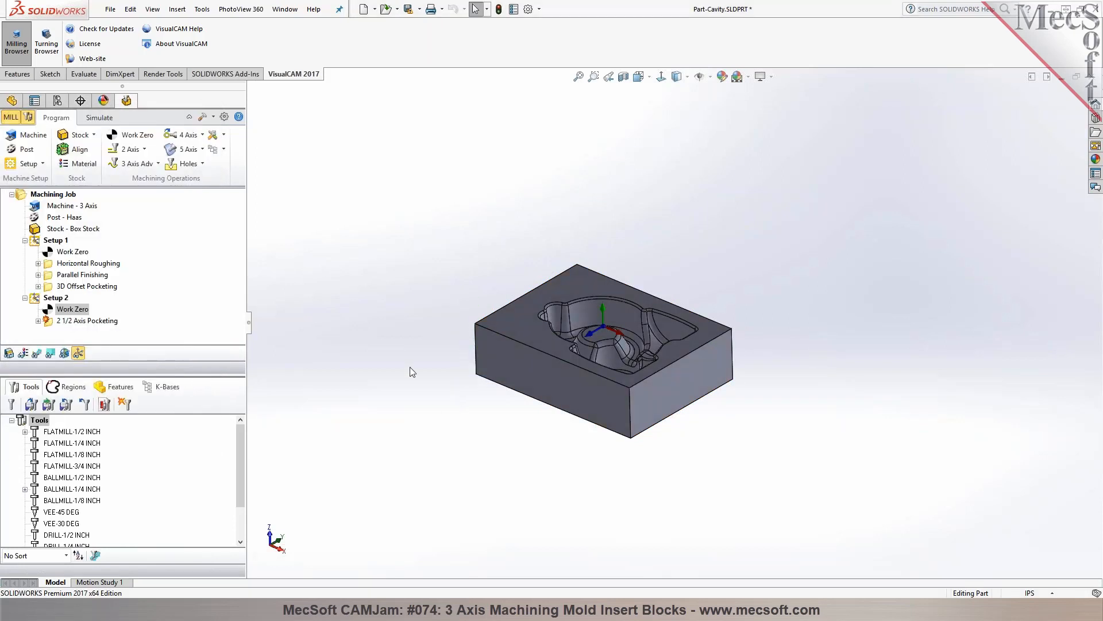
Simulate Setup 2's 2 1/2 Axis Pocketing on the block's side face, and return to programming
left_click(99, 118)
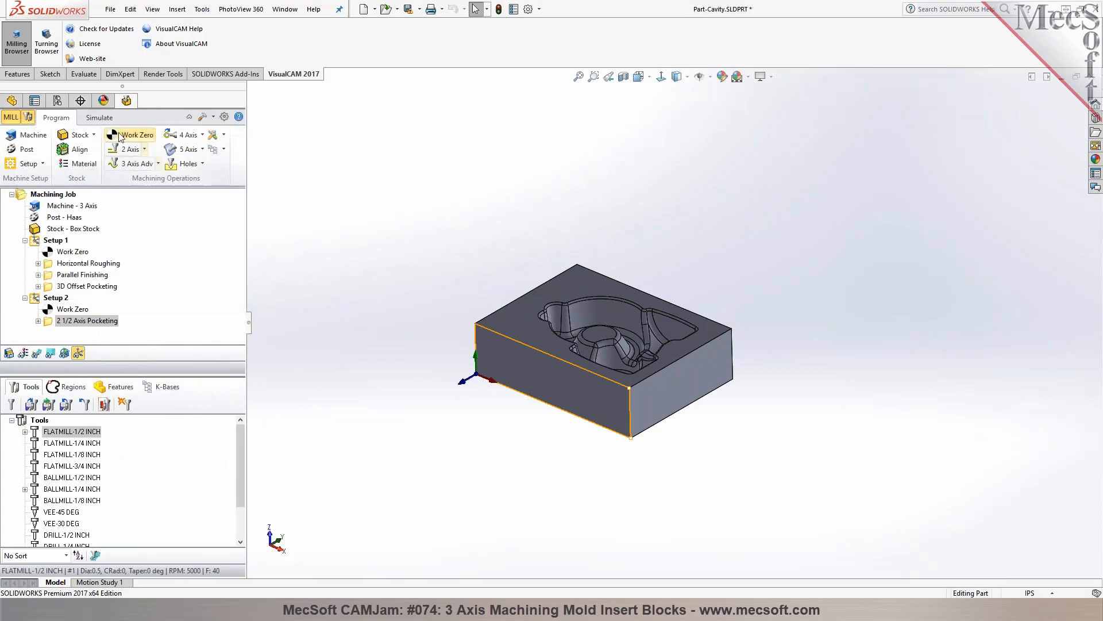
left_click(101, 150)
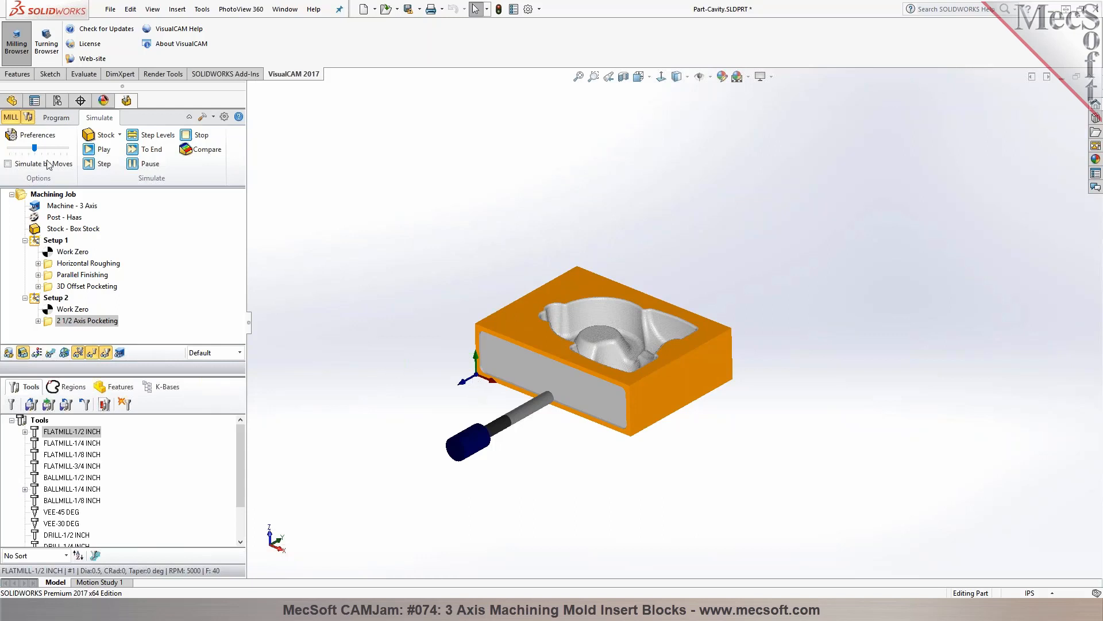
left_click(63, 122)
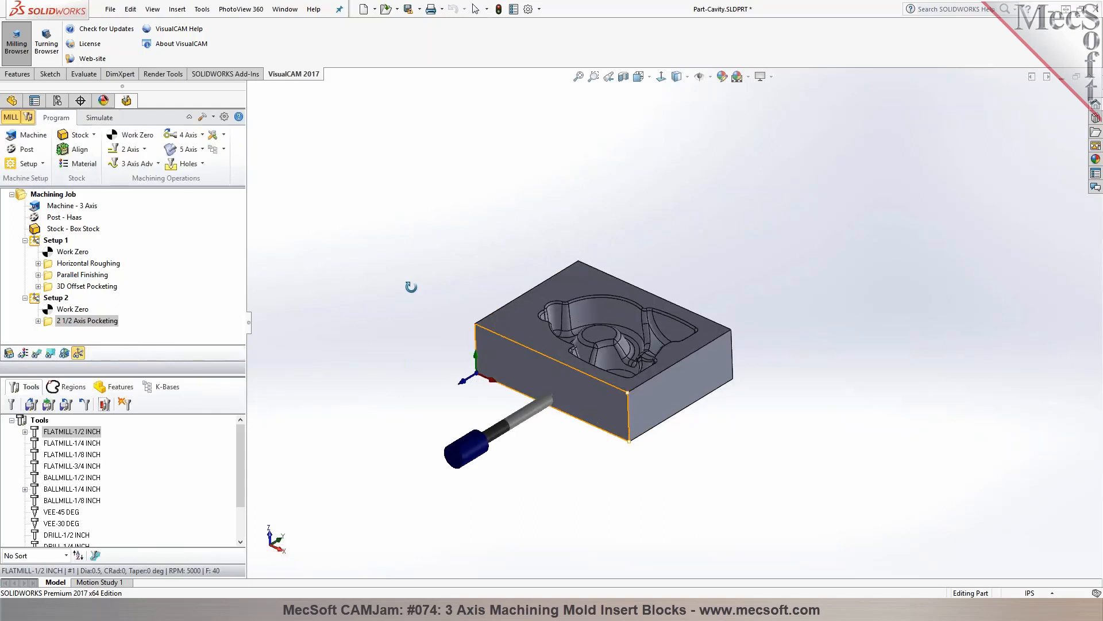
Make Setup 1 active and delete the existing Orientation 1 machining features
left_click(46, 241)
right_click(45, 241)
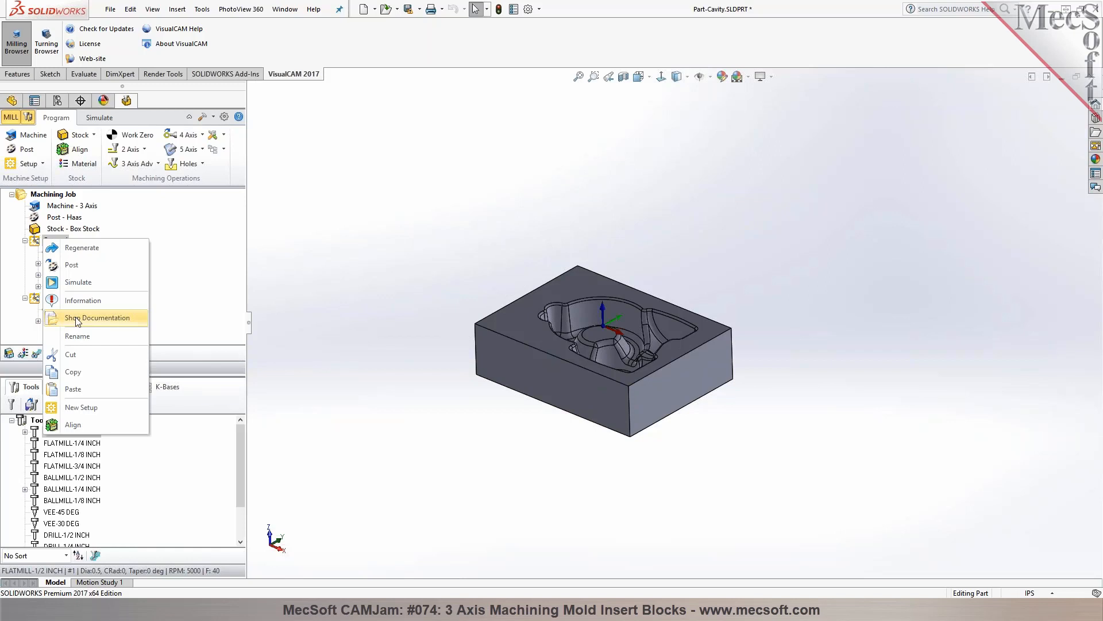
left_click(397, 237)
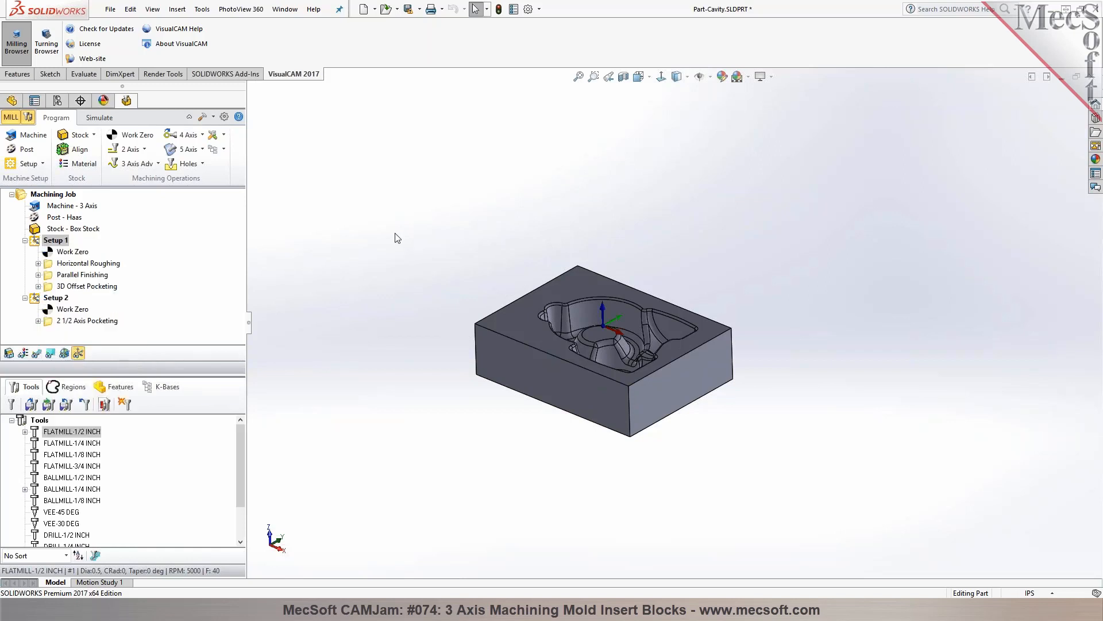
middle_click_drag(382, 232, 385, 234)
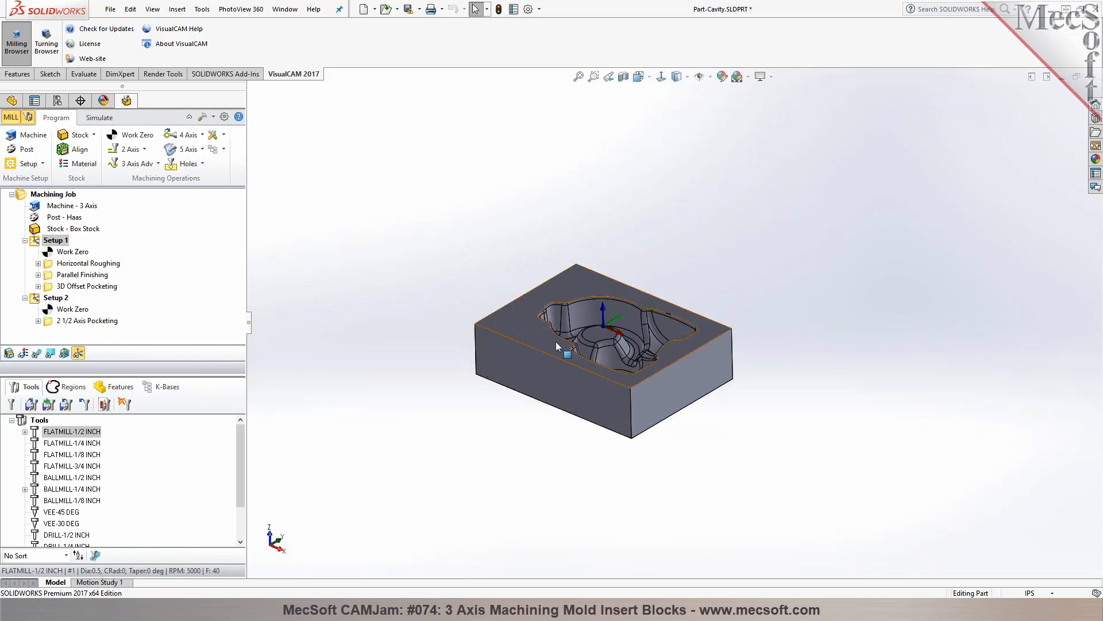
scroll(556, 341, "up", 5)
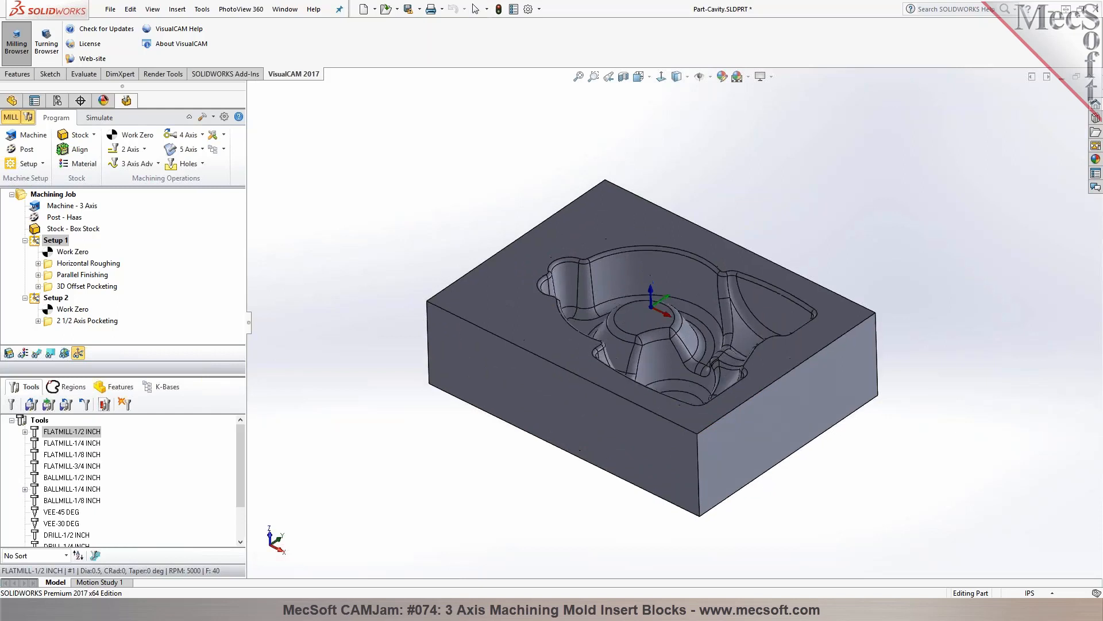
mouse_move(699, 213)
middle_mouse_down()
mouse_move(711, 225)
mouse_move(707, 200)
middle_mouse_up()
scroll(698, 205, "down", 3)
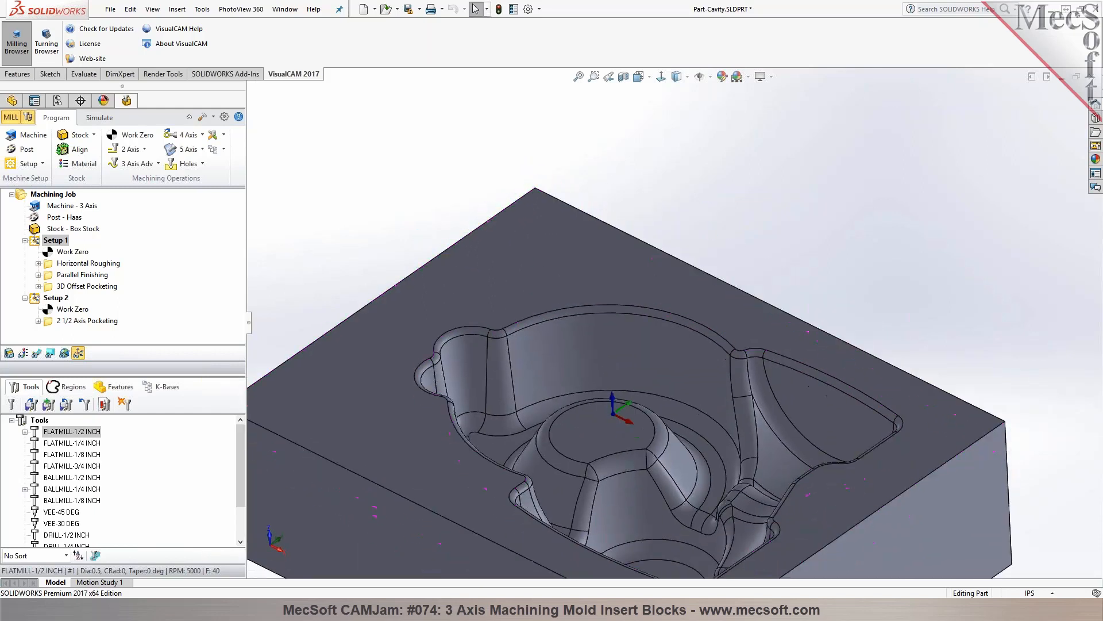
scroll(707, 203, "up", 2)
left_click(115, 387)
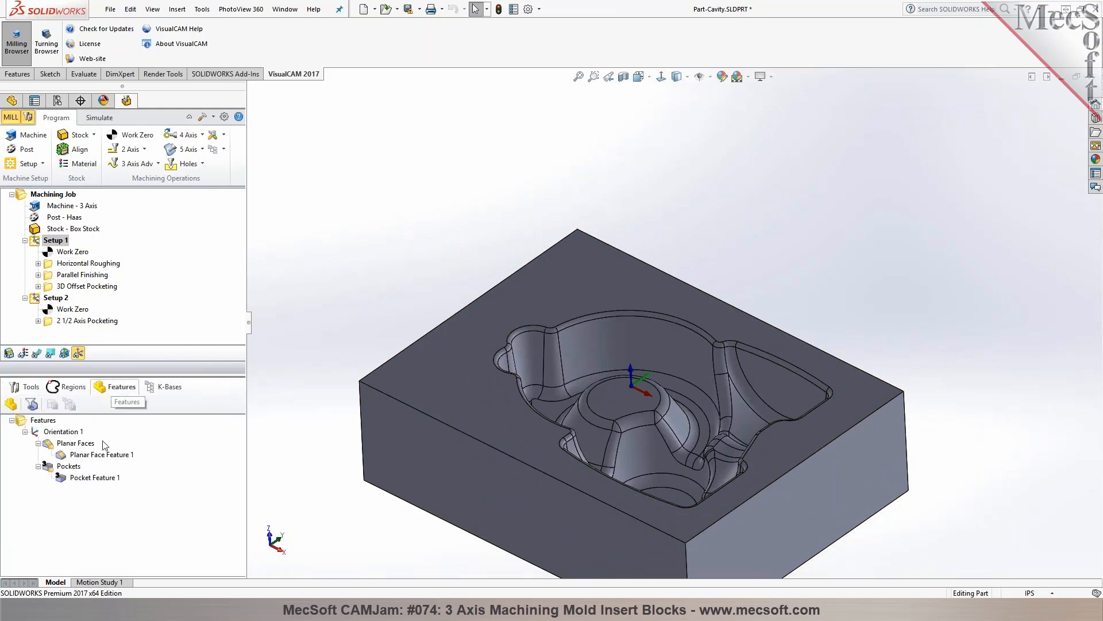
left_click(57, 435)
key("Delete")
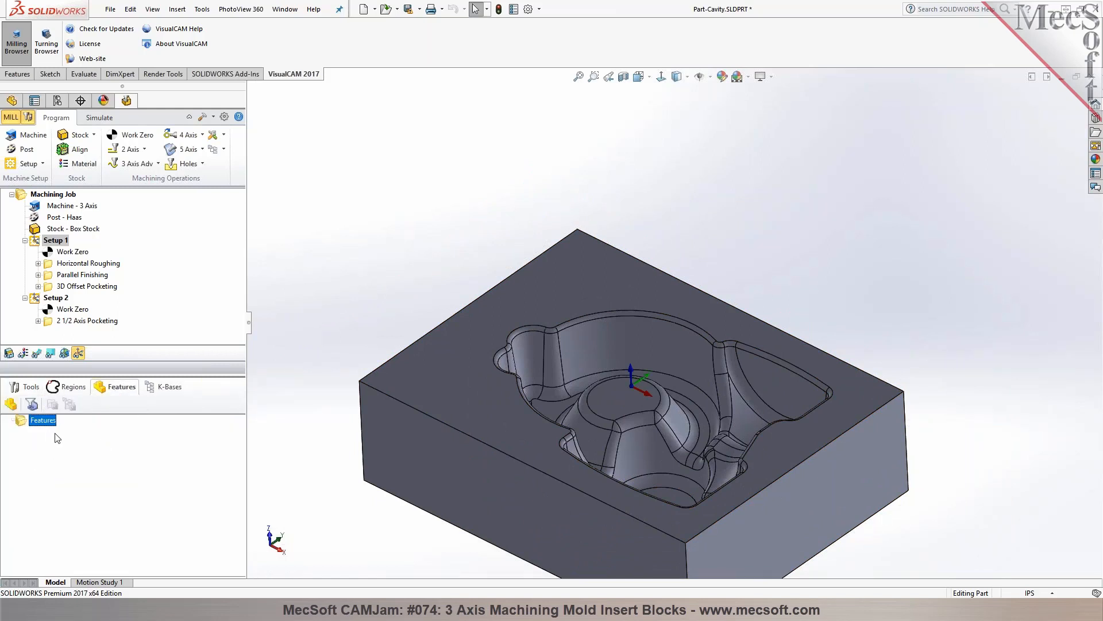
Detect machining features using the block's flat top face around the cavity
left_click(11, 405)
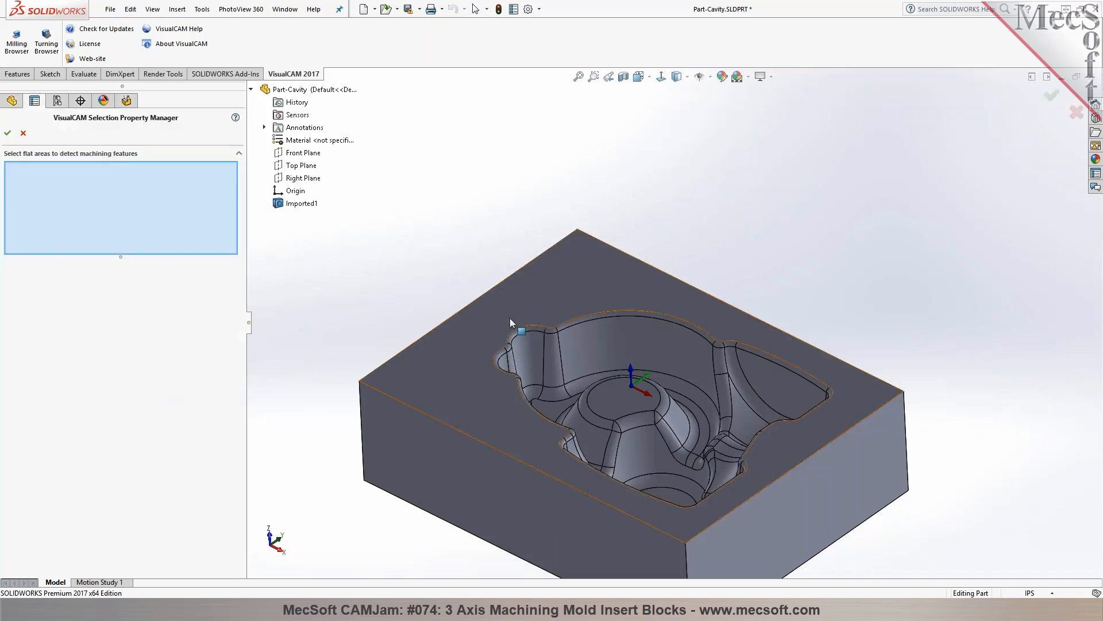
left_click(498, 315)
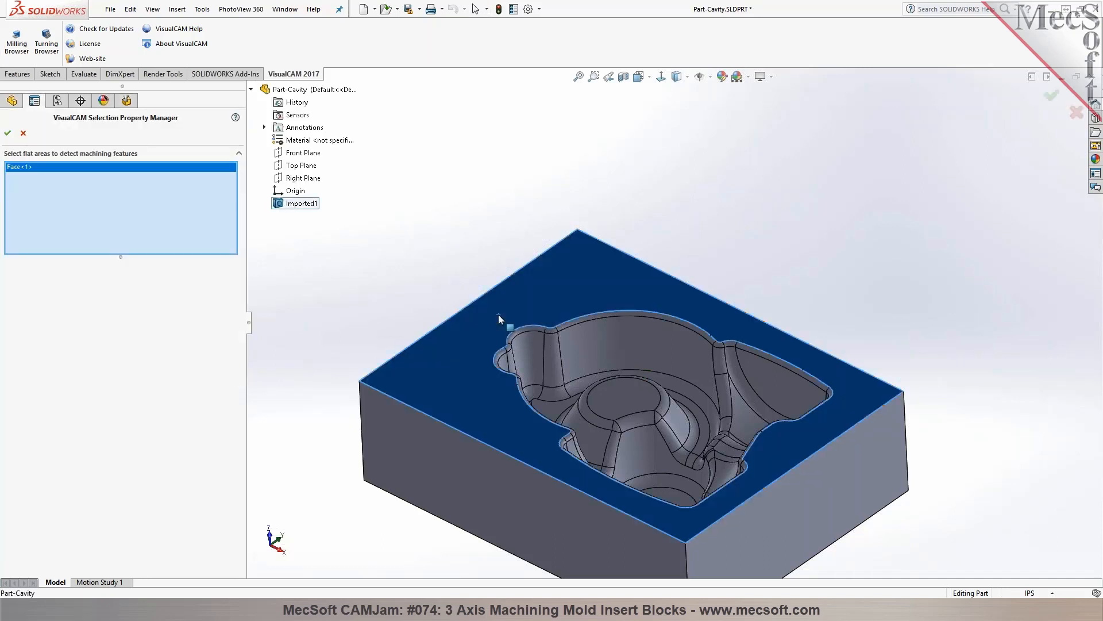
left_click(8, 133)
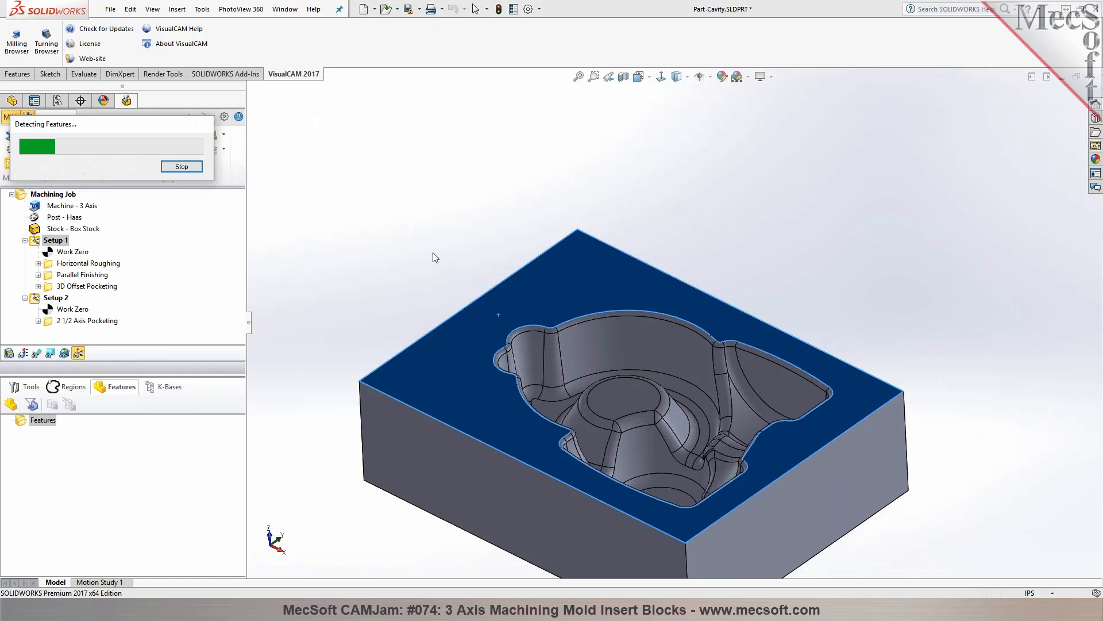
Examine the geometry covered by the detected planar face feature and pocket feature
left_click(85, 455)
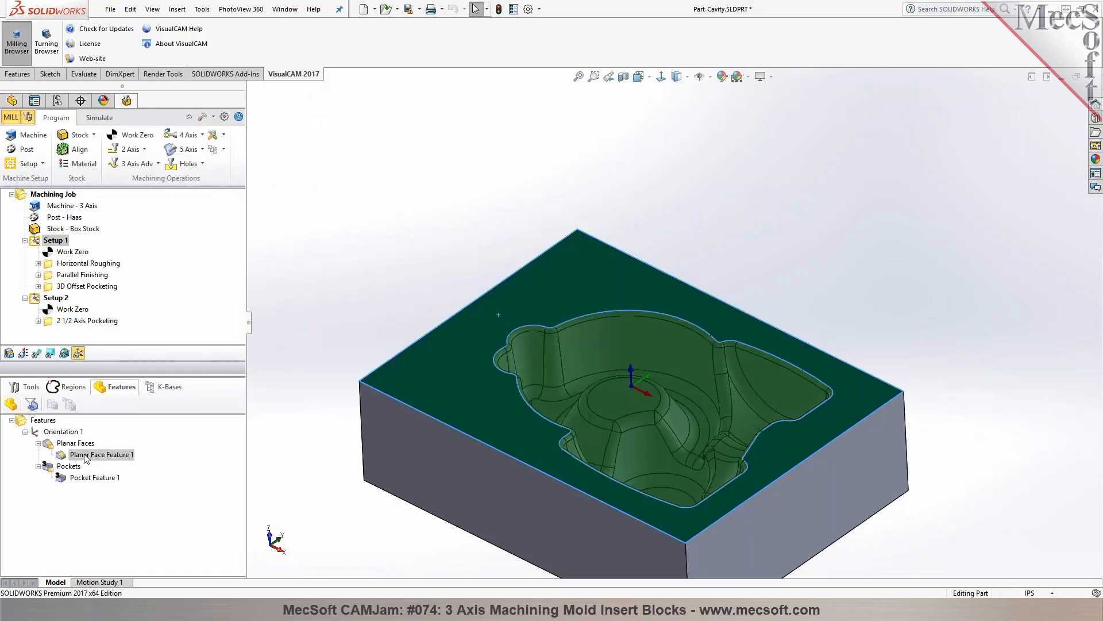
left_click(91, 478)
middle_click_drag(414, 244, 410, 272)
left_click(381, 263)
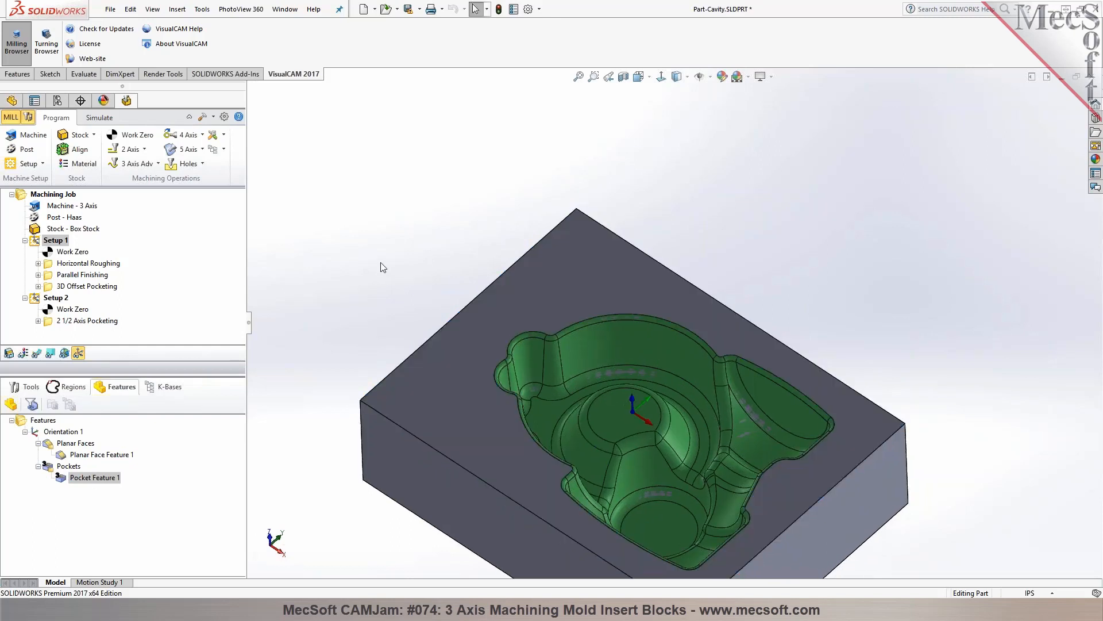
middle_click_drag(369, 229, 364, 360)
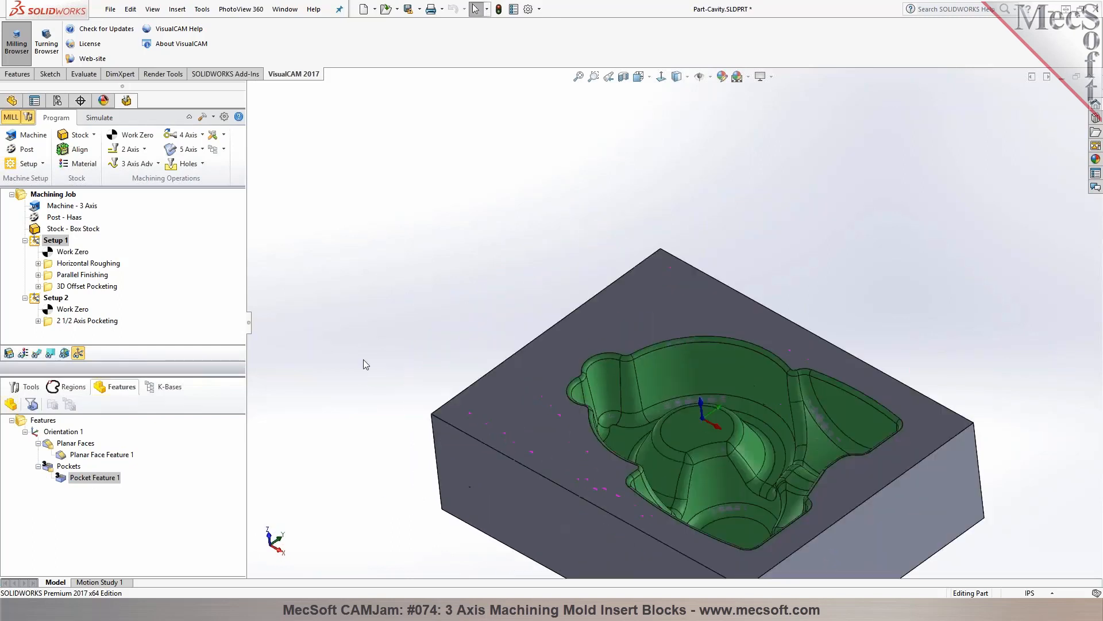
Create a 3 Axis Horizontal Roughing operation from the detected pocket feature and generate its toolpath with the existing cut parameters
right_click(65, 481)
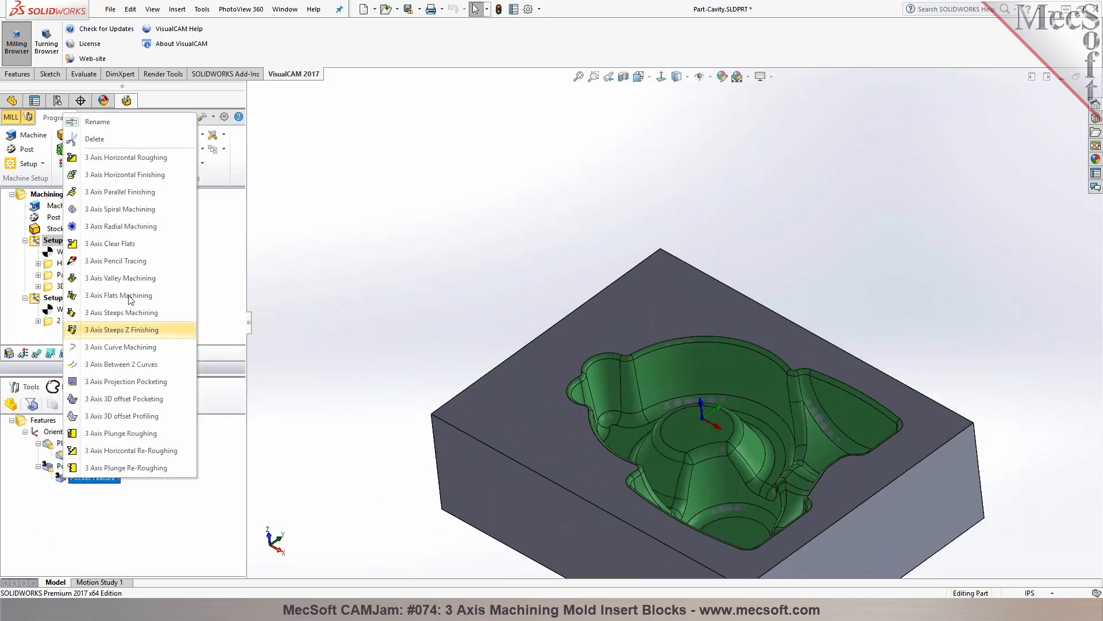
left_click(165, 166)
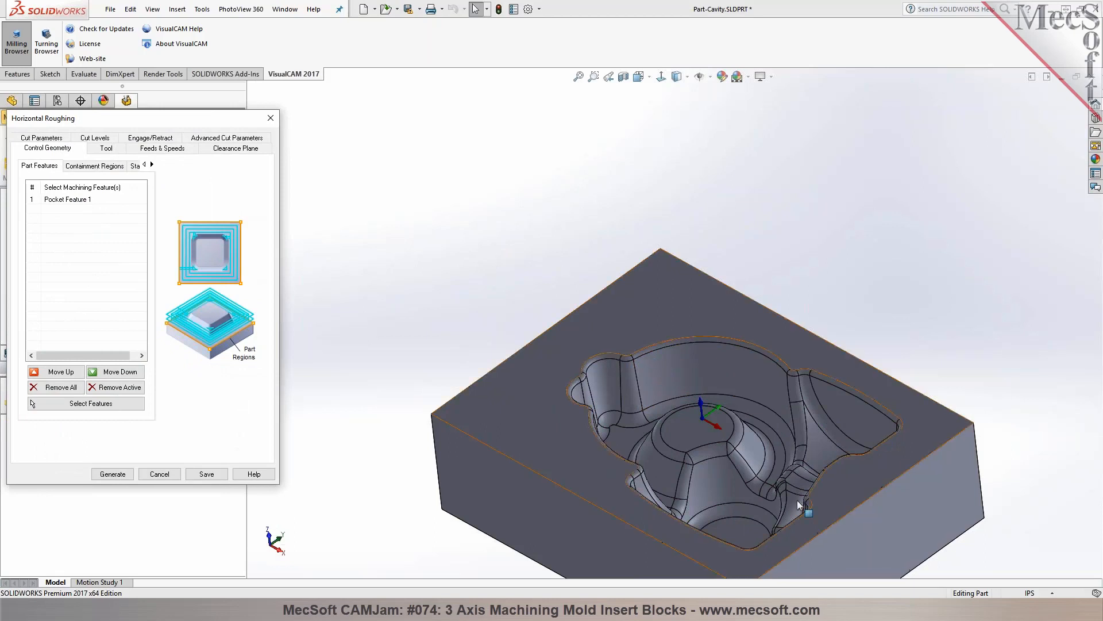
left_click(49, 141)
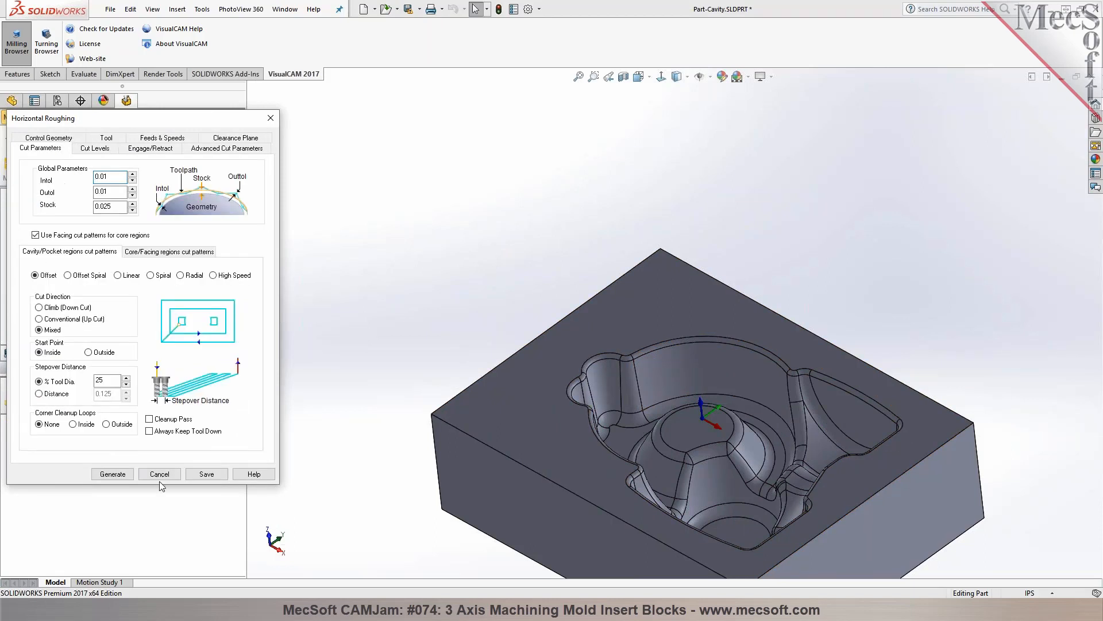
left_click(118, 474)
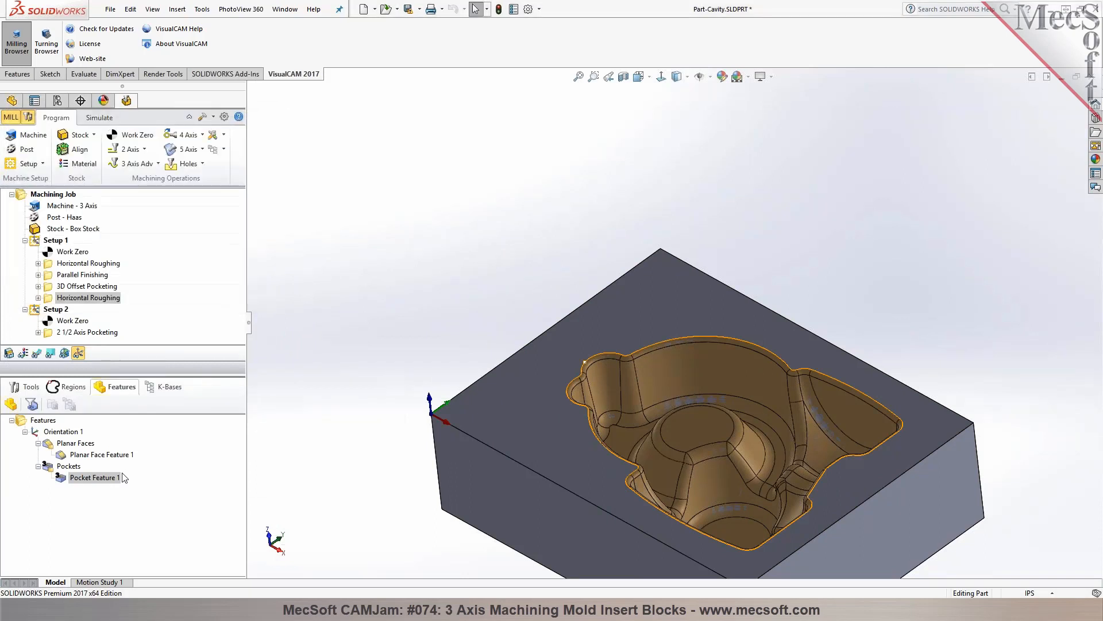
Show the new Horizontal Roughing toolpath, examine it within the cavity, and hide it again
left_click(36, 352)
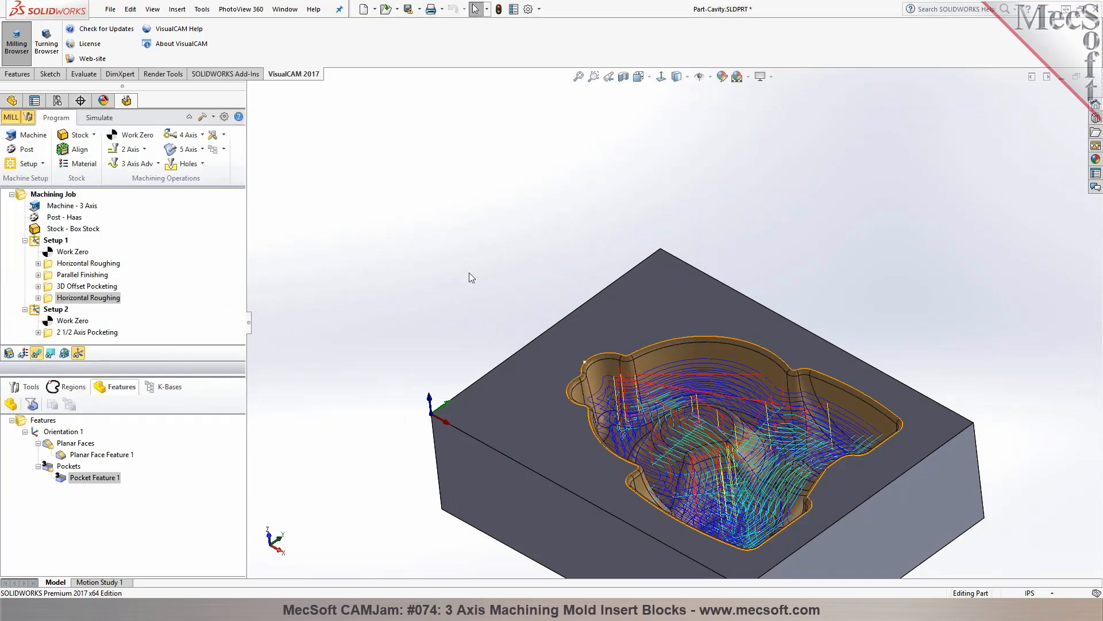
middle_click_drag(469, 273, 482, 259)
scroll(462, 278, "up", 3)
scroll(730, 408, "down", 3)
scroll(730, 408, "up", 1)
mouse_move(730, 408)
middle_mouse_down()
mouse_move(706, 408)
mouse_move(719, 406)
middle_mouse_up()
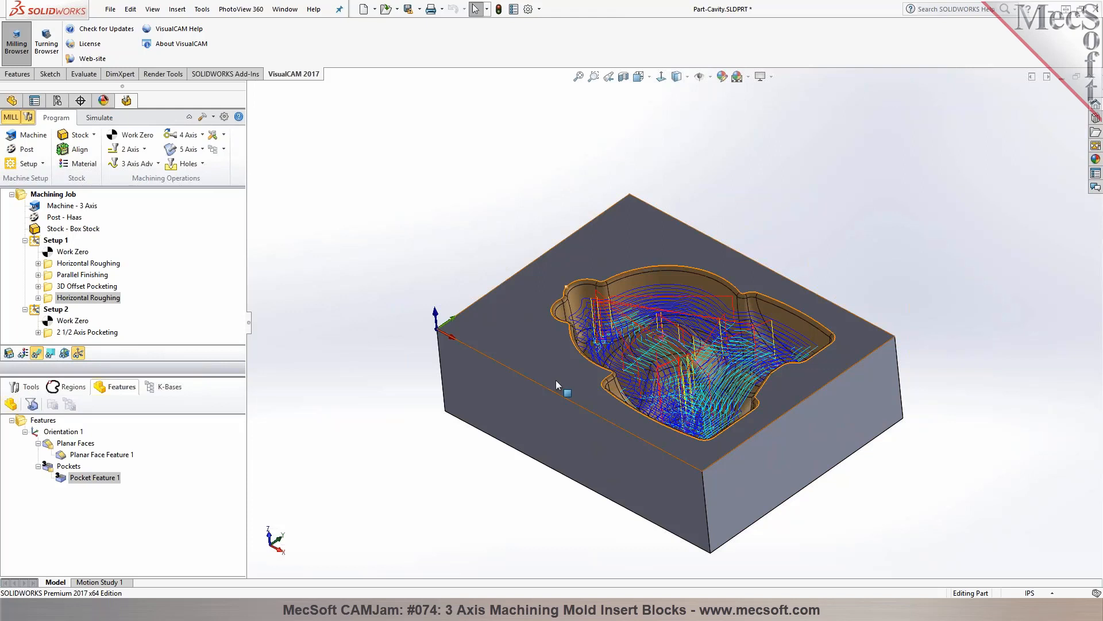
left_click(34, 353)
middle_click_drag(476, 217, 487, 202)
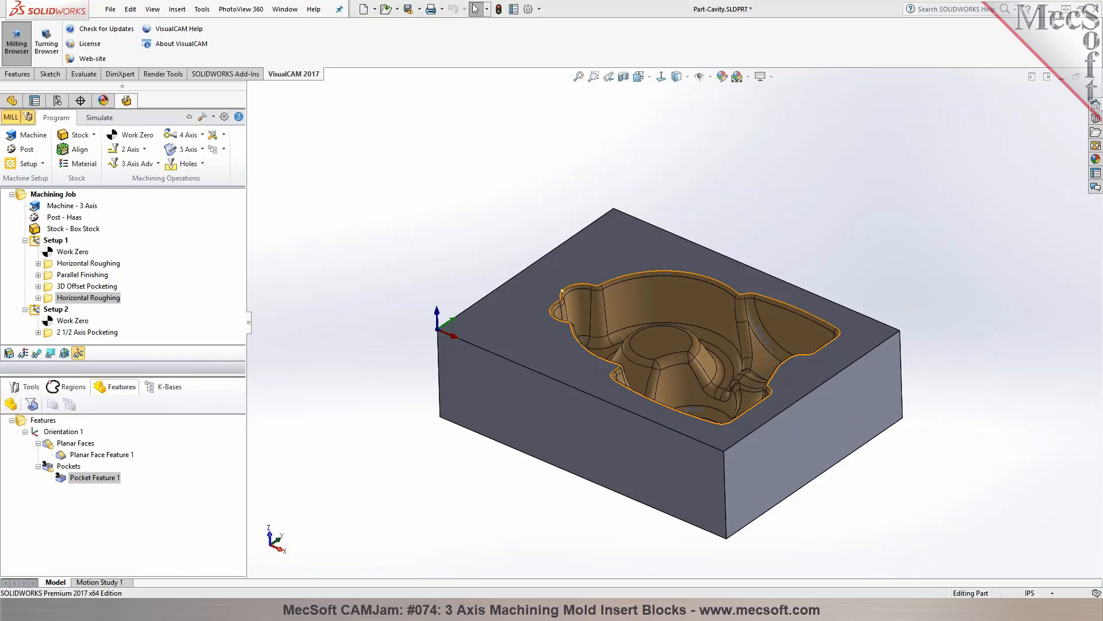
Review the orientations of Setup 1 and Setup 2 and the roughing, parallel finishing and 3D offset pocketing operations in Setup 1
left_click(49, 241)
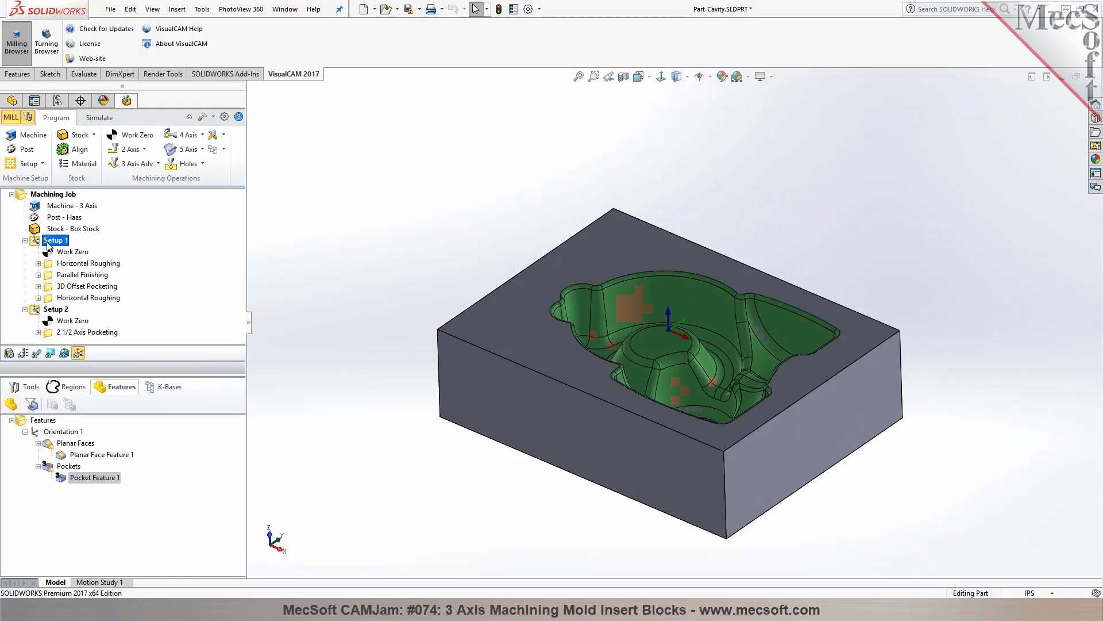
left_click(60, 264)
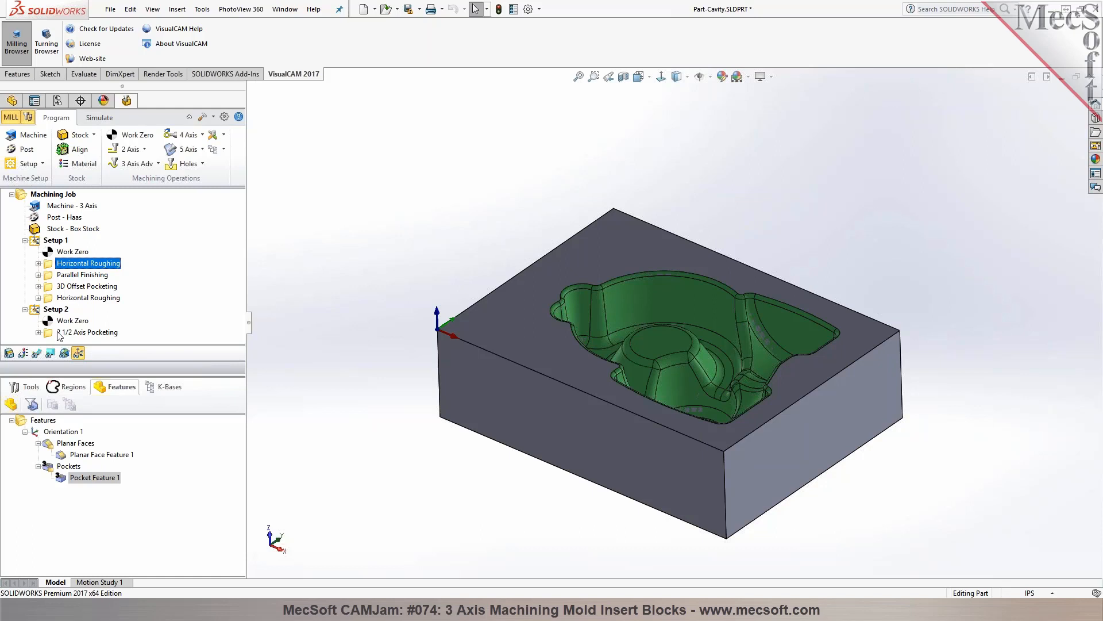
left_click(53, 309)
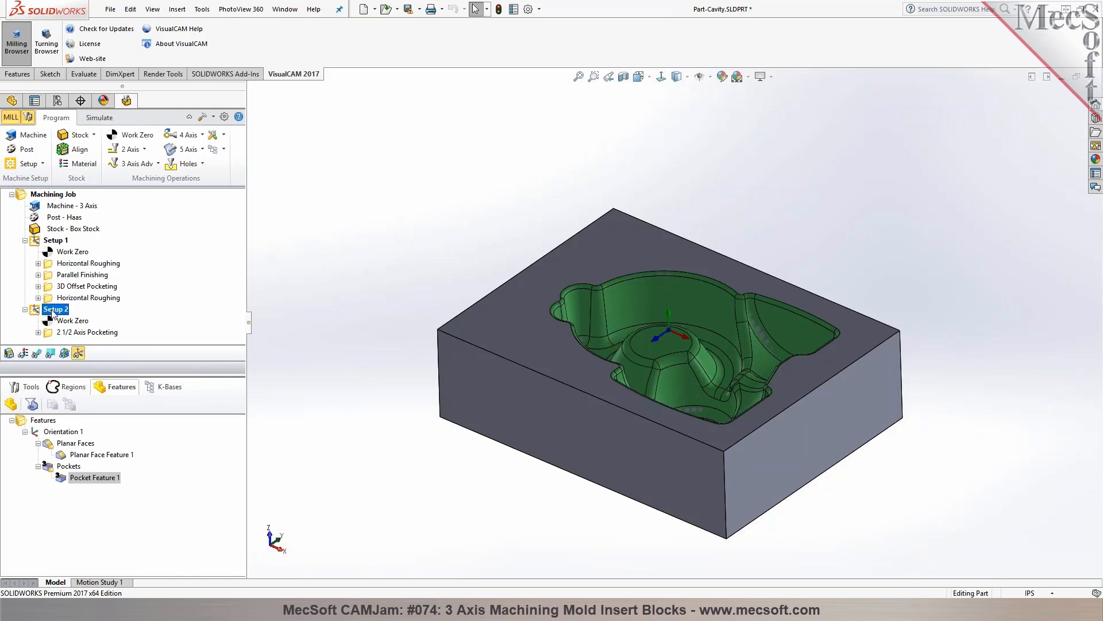
left_click(63, 265)
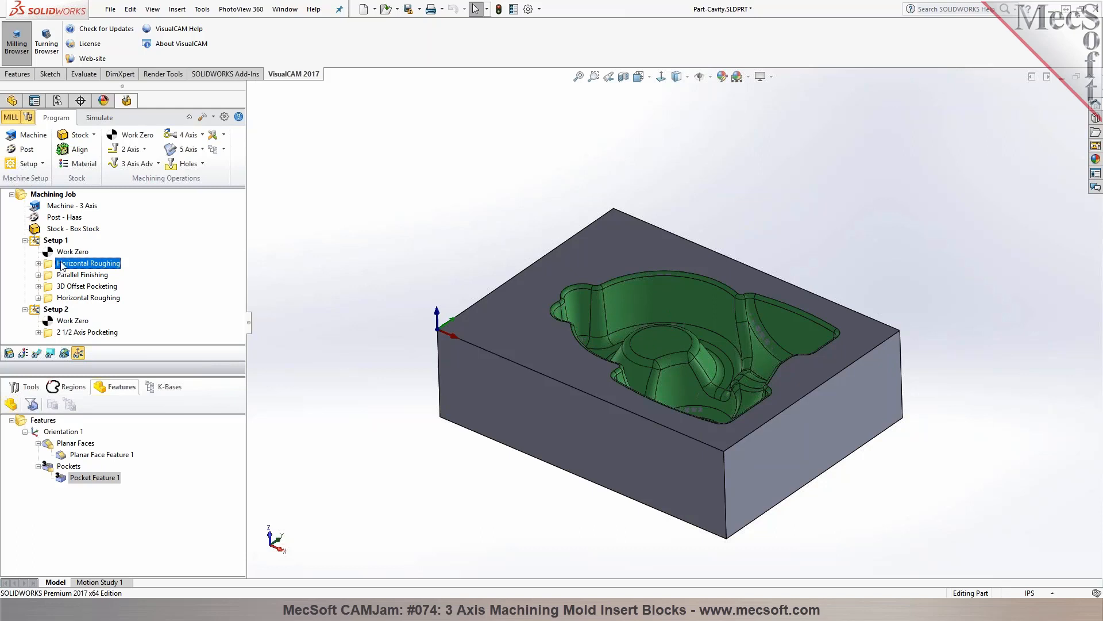
left_click(54, 243)
left_click(59, 267)
left_click(29, 387)
left_click(56, 280)
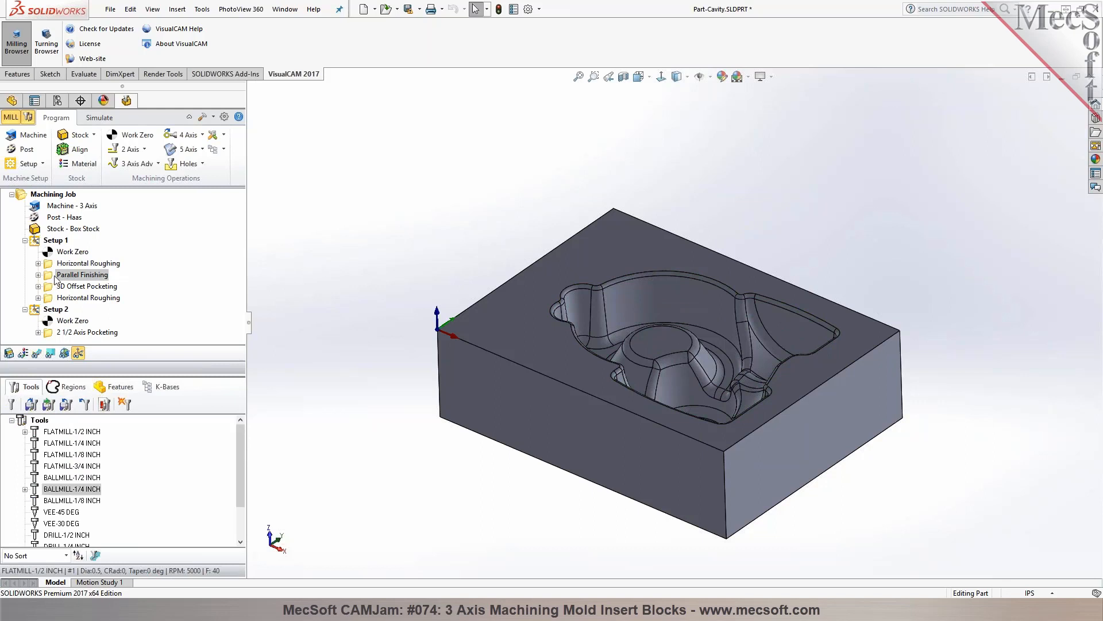
left_click(55, 292)
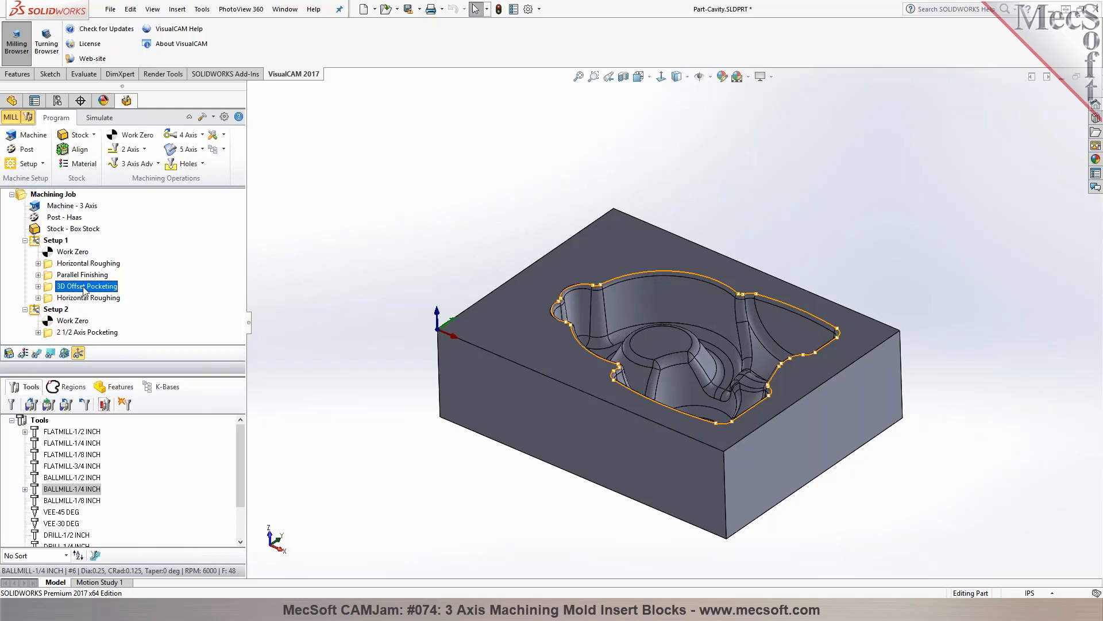
left_click(57, 241)
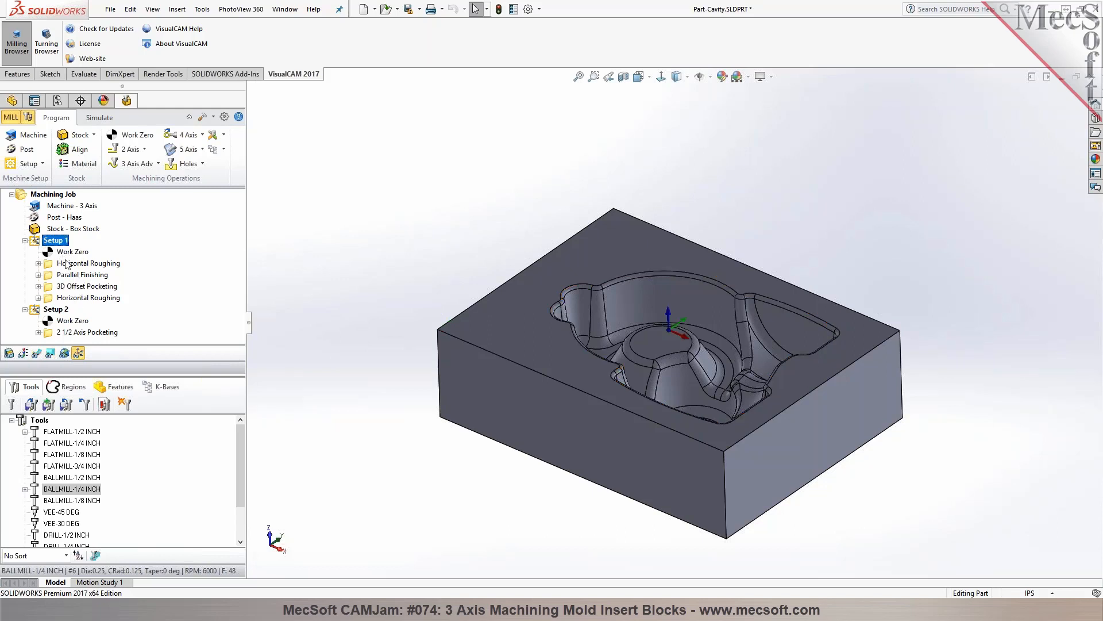
right_click(57, 240)
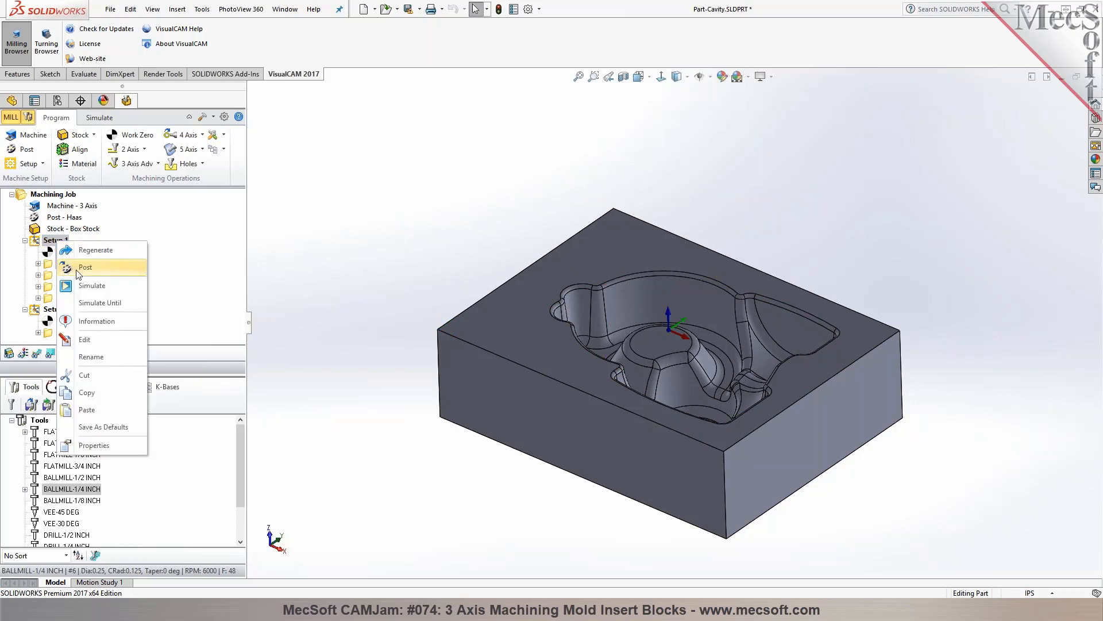
left_click(51, 310)
right_click(48, 309)
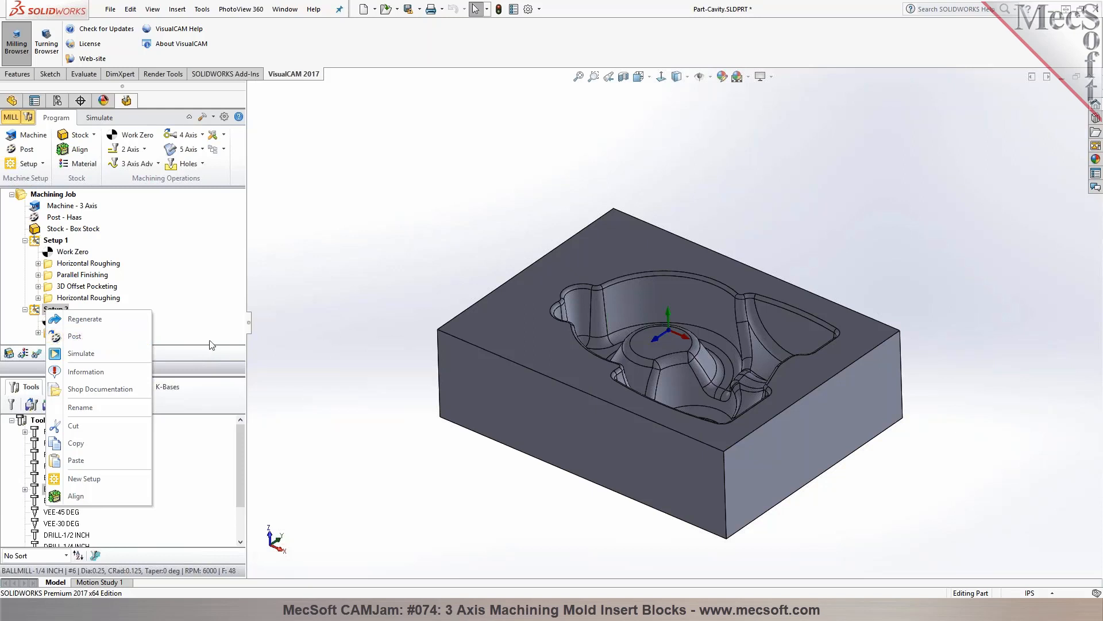
left_click(72, 337)
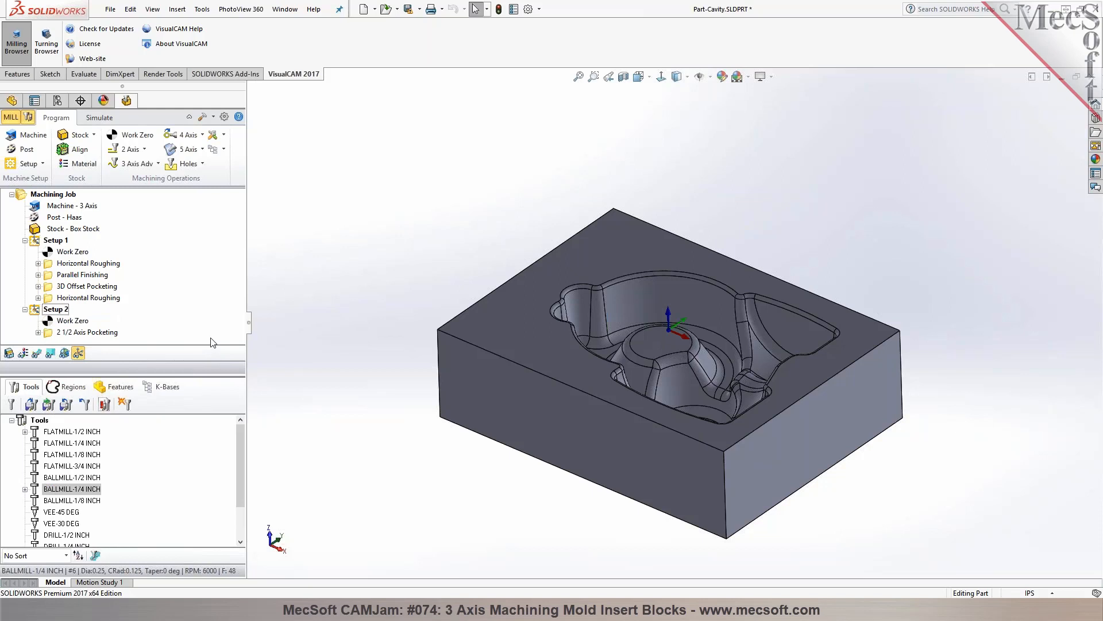
Review the job-level commands for posting all operations and check the orientations of Setup 1 and Setup 2
left_click(56, 241)
left_click(57, 198)
right_click(60, 201)
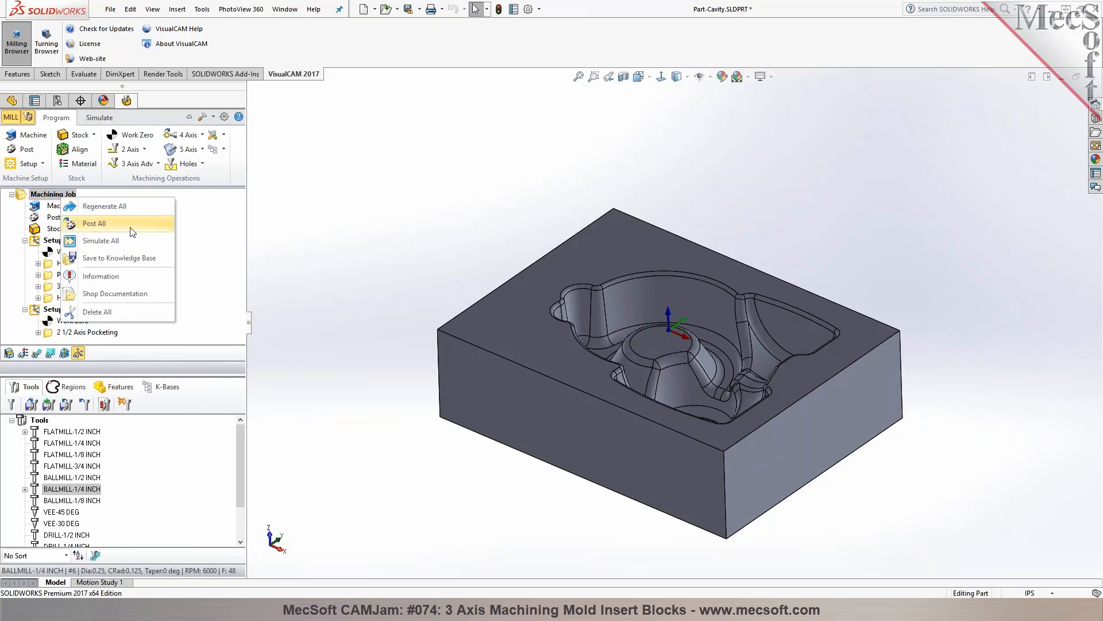
left_click(50, 242)
left_click(51, 314)
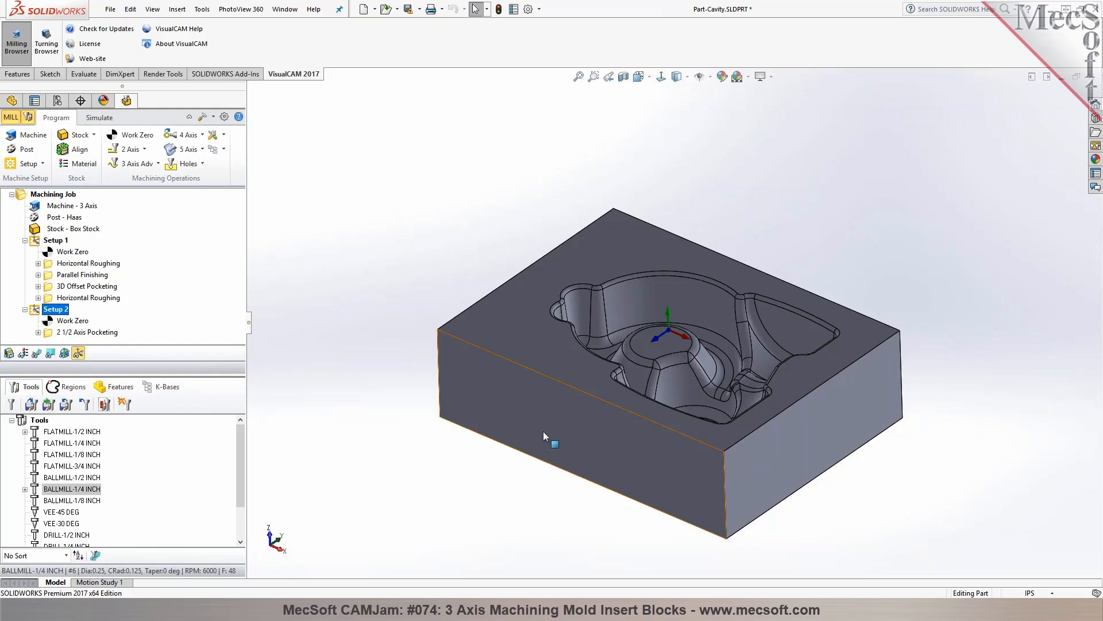
right_click(53, 197)
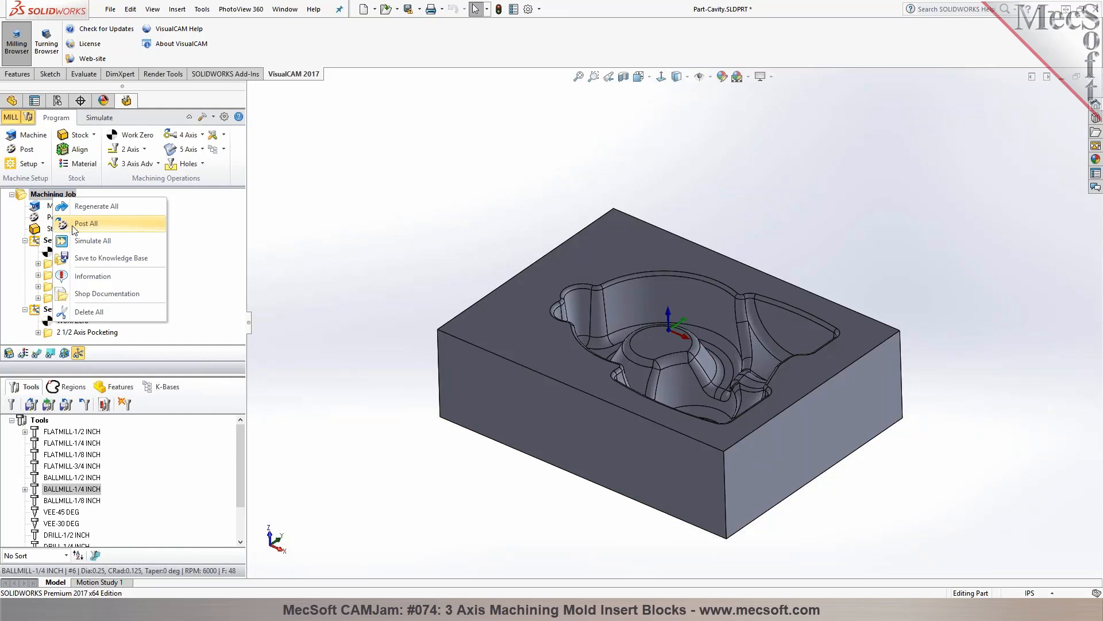
left_click(1034, 237)
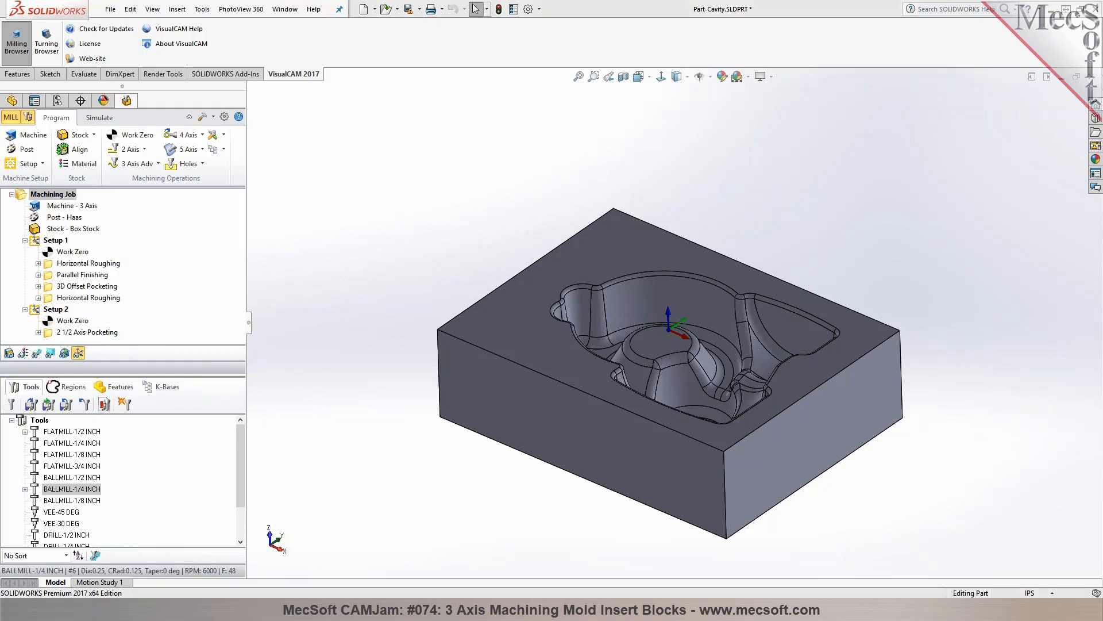
middle_click_drag(718, 219, 719, 219)
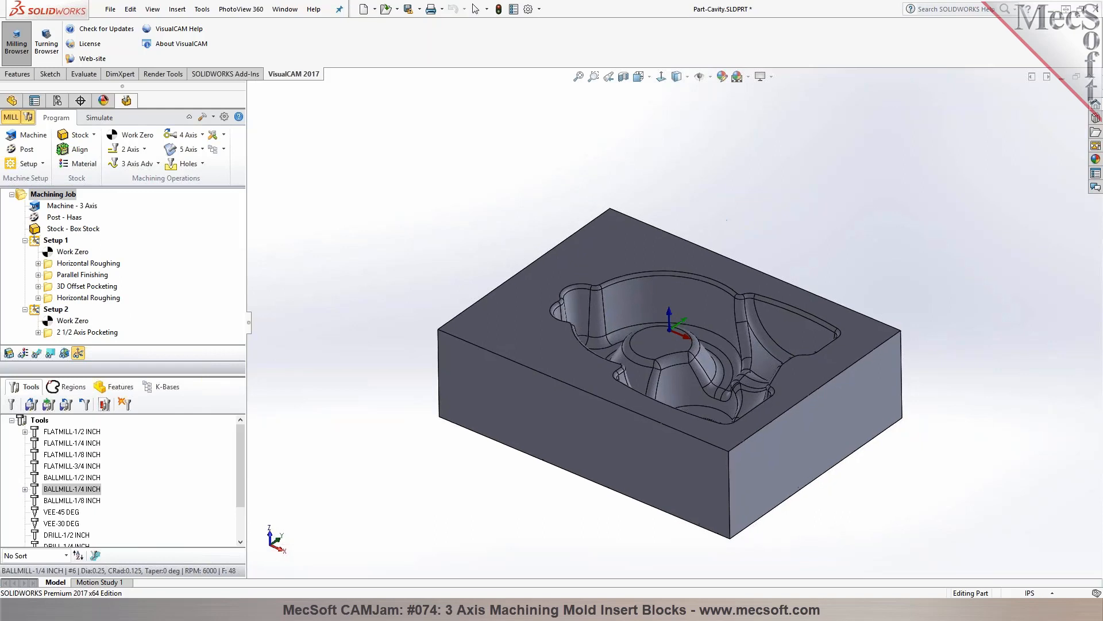
Switch to the 3AxisMethods part and enlarge the machining job area so that all its operations show
left_click(1091, 79)
left_click(523, 325)
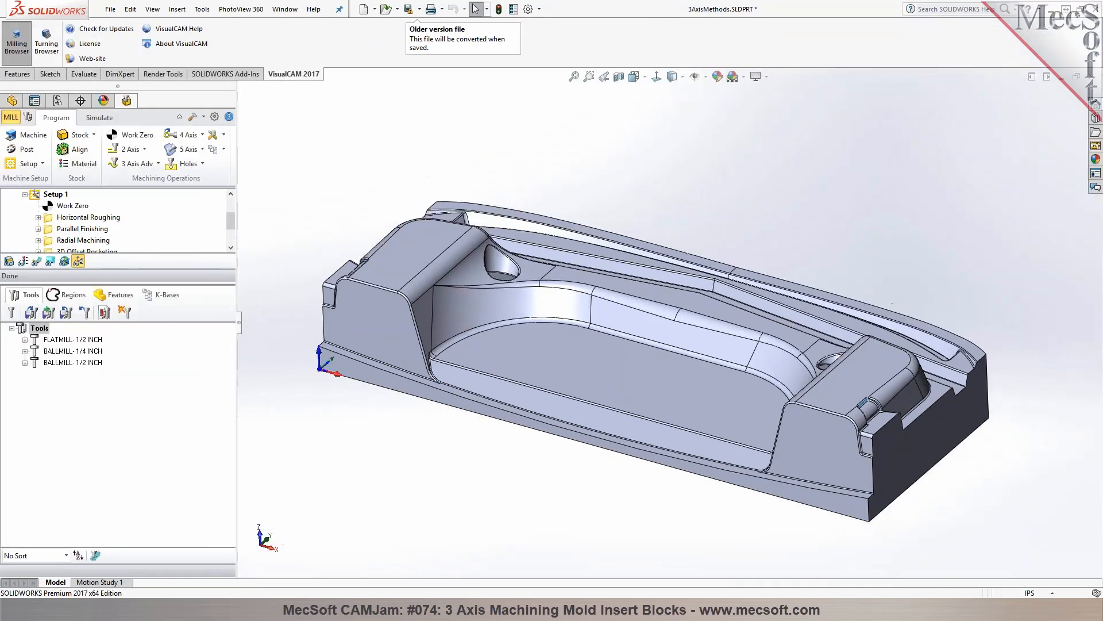
left_click_drag(171, 286, 172, 430)
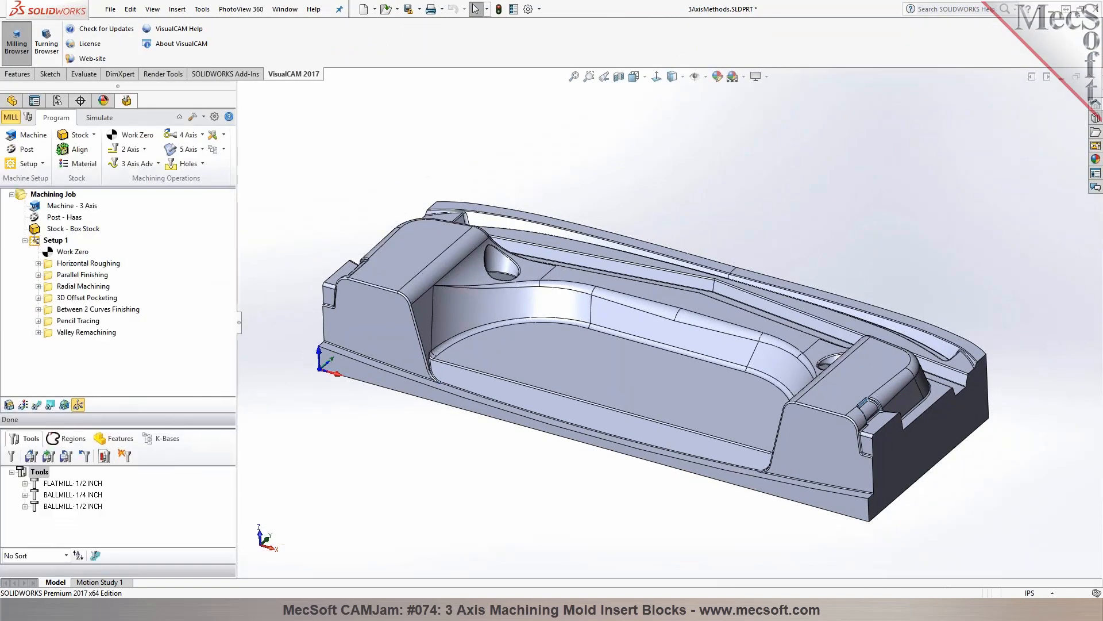
Turn on toolpath display and examine the Horizontal Roughing and Parallel Finishing toolpaths
left_click(67, 264)
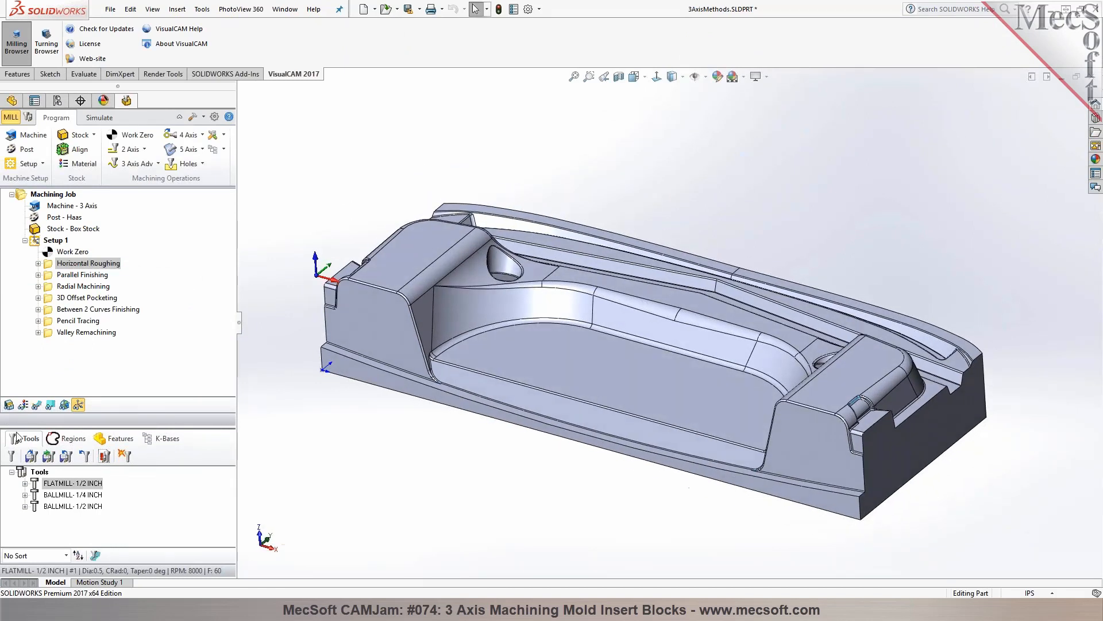
left_click(35, 405)
left_click(86, 275)
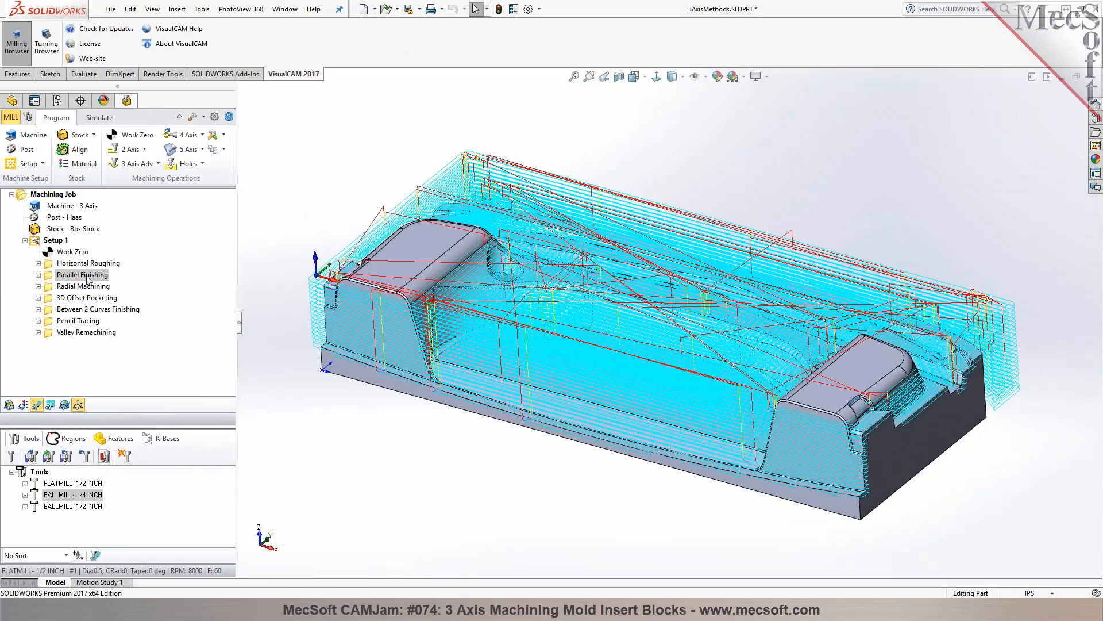
Examine the Radial Machining toolpath inside the small round recess up close and from above
left_click(89, 286)
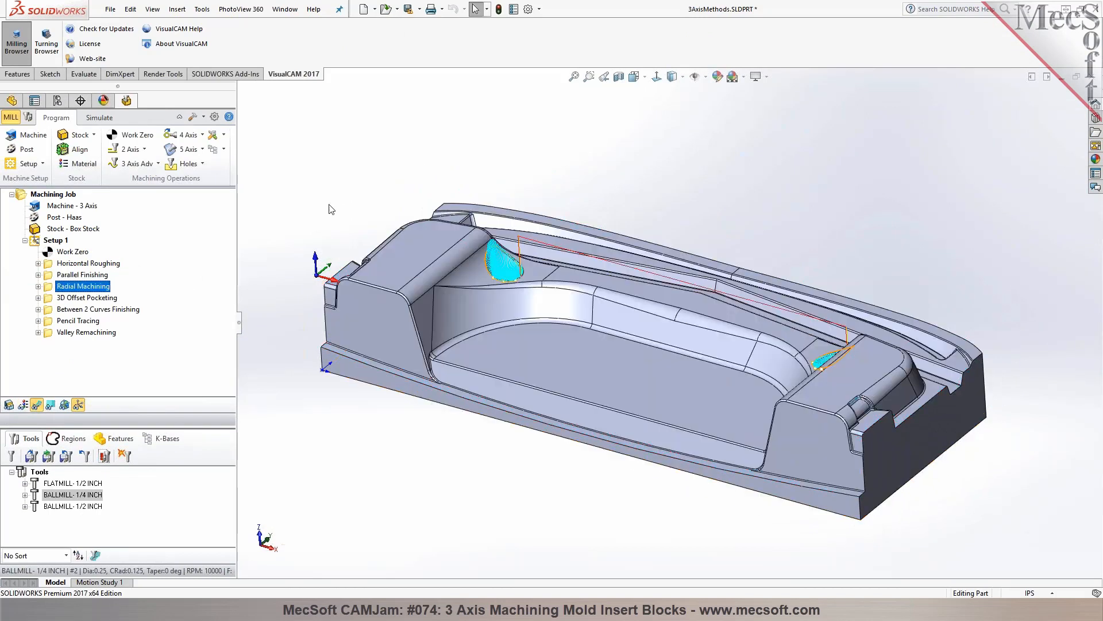
scroll(506, 247, "down", 10)
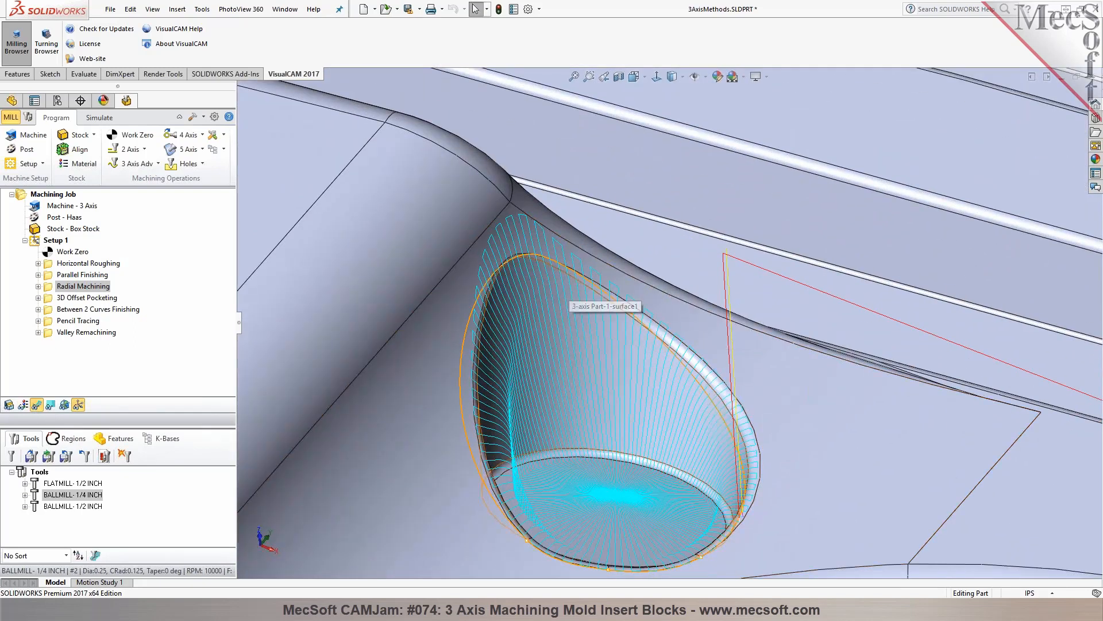
middle_click_drag(606, 322, 611, 459)
scroll(747, 451, "up", 10)
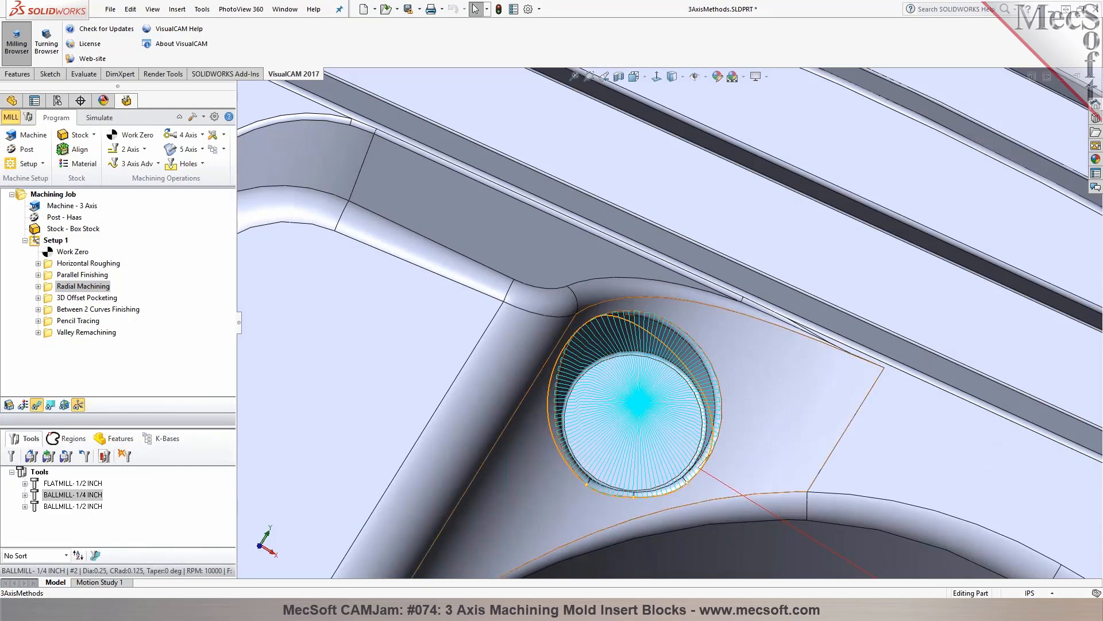
middle_click_drag(770, 429, 598, 385)
Examine the 3D Offset Pocketing toolpath over the whole part
left_click(99, 298)
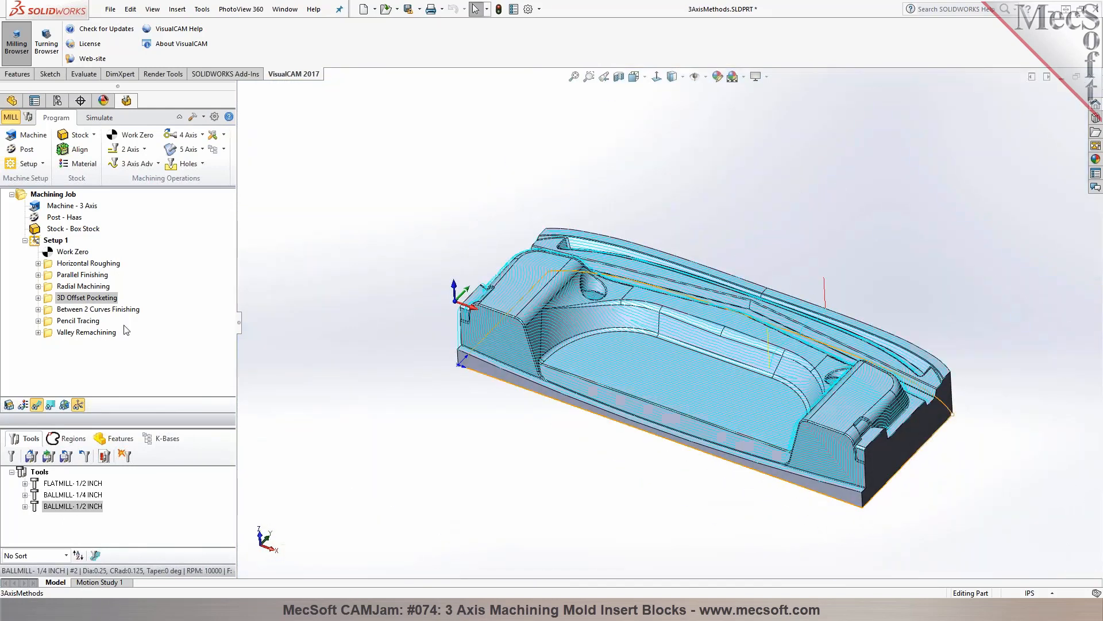
scroll(872, 410, "down", 3)
scroll(877, 411, "up", 2)
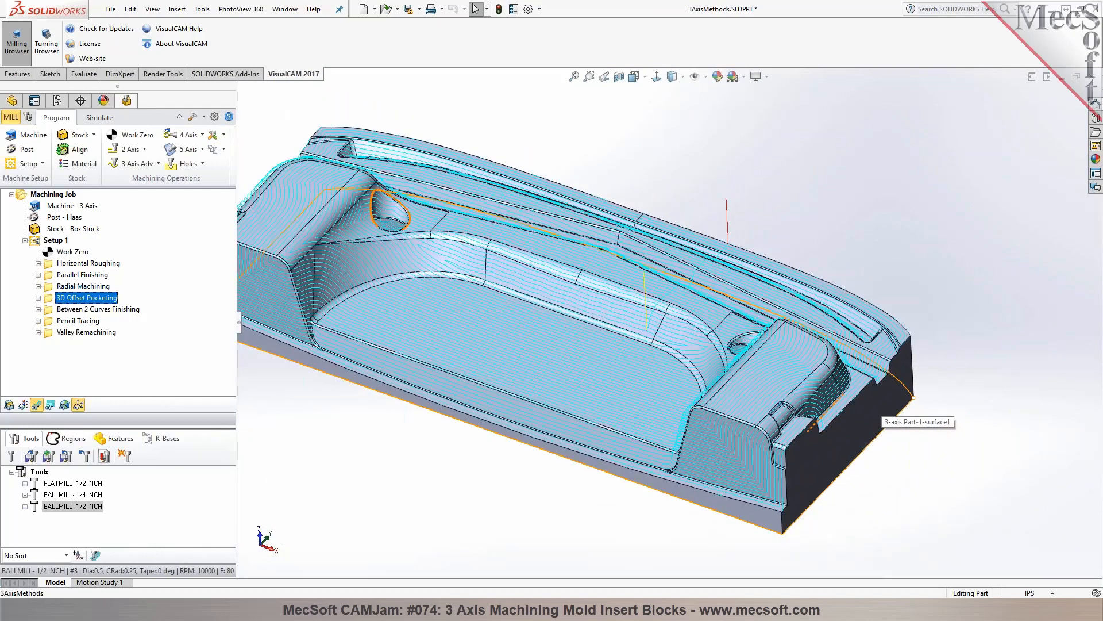
Examine the Between 2 Curves Finishing toolpath on the curved wall and review its part regions and cut parameters
left_click(97, 310)
middle_click_drag(477, 322, 494, 339)
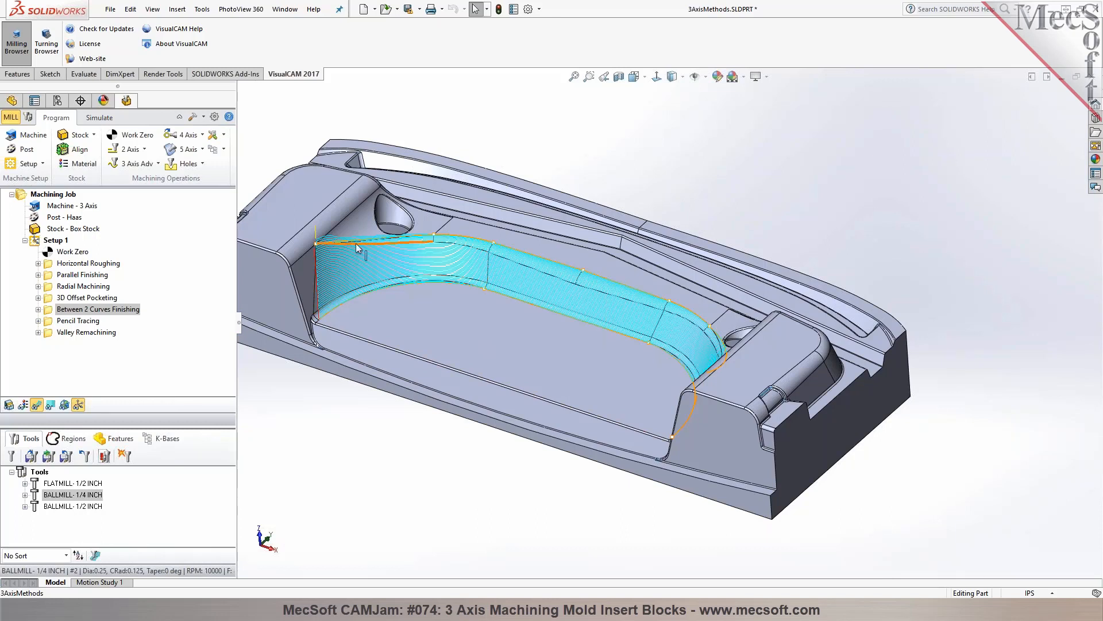
scroll(345, 319, "down", 2)
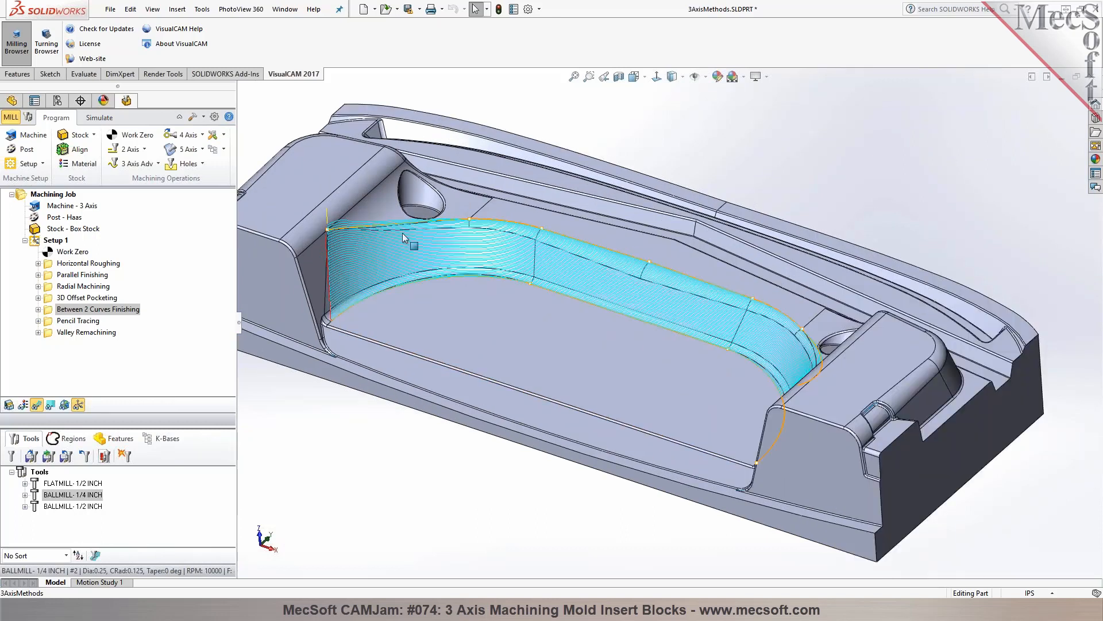
double_click(46, 309)
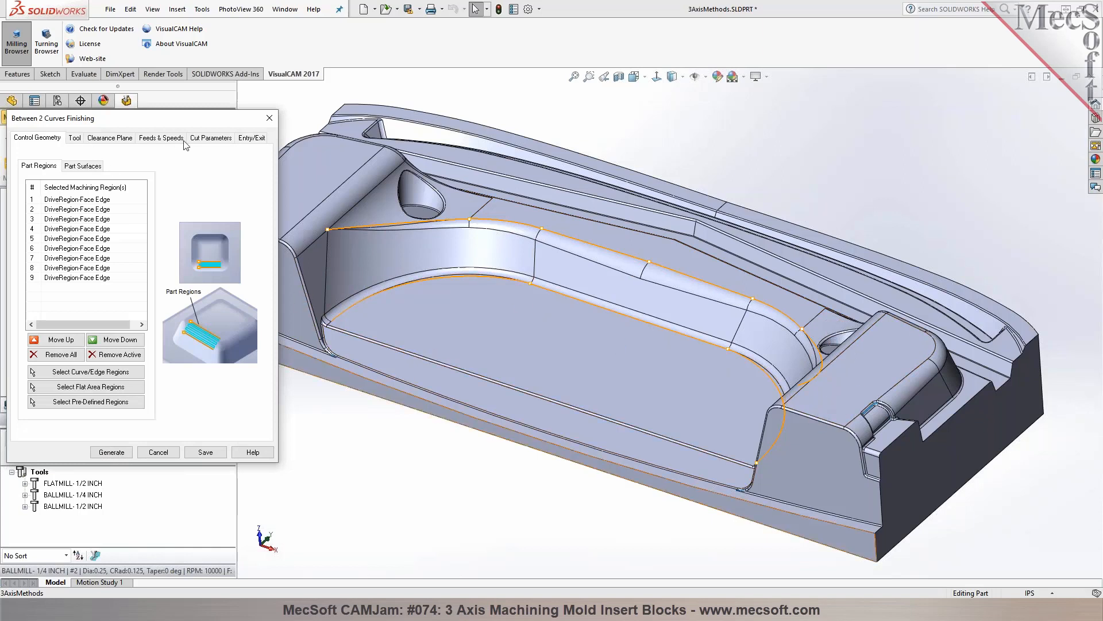
left_click(198, 138)
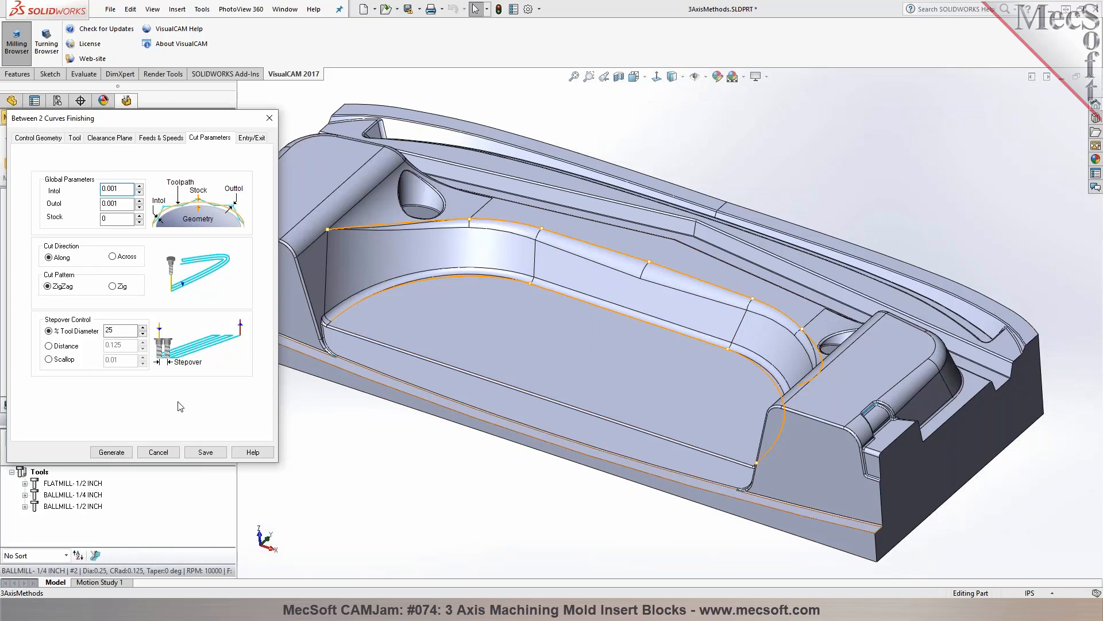
left_click(158, 453)
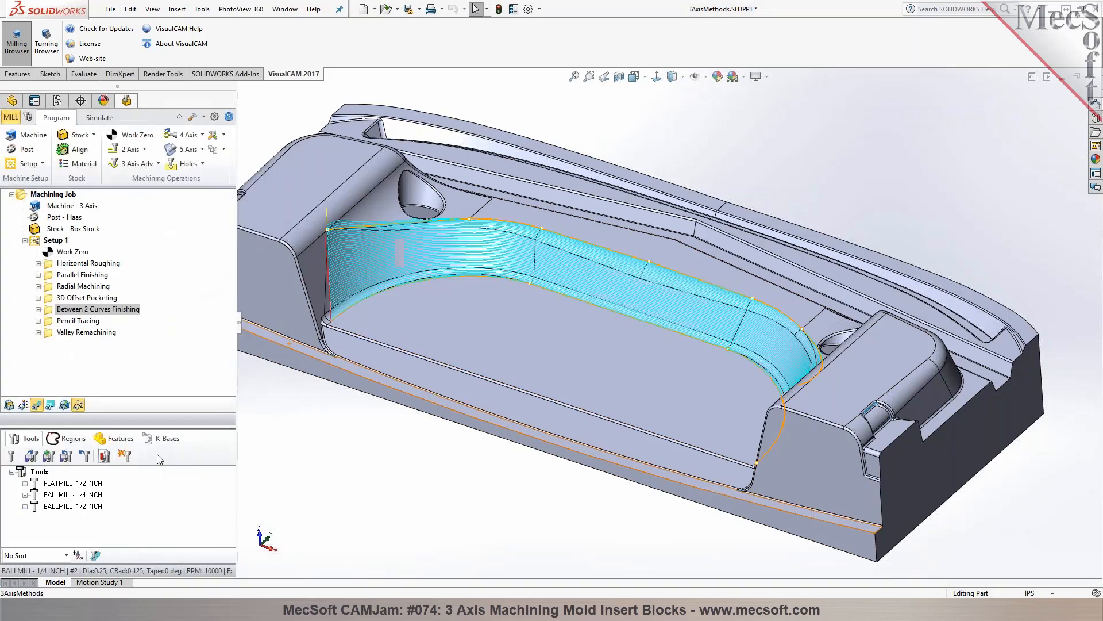
Examine the Pencil Tracing toolpath along the part's inner corners, both on the model and with the part hidden
left_click(78, 323)
mouse_move(395, 500)
middle_mouse_down()
mouse_move(389, 532)
mouse_move(397, 509)
middle_mouse_up()
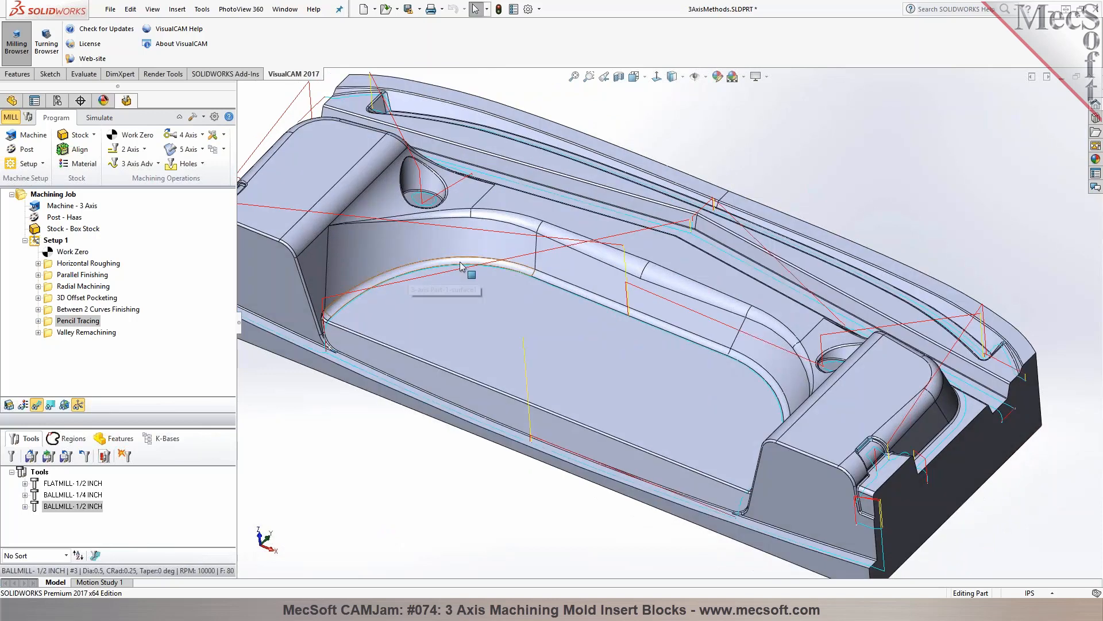
left_click(99, 122)
middle_click_drag(442, 216, 428, 190)
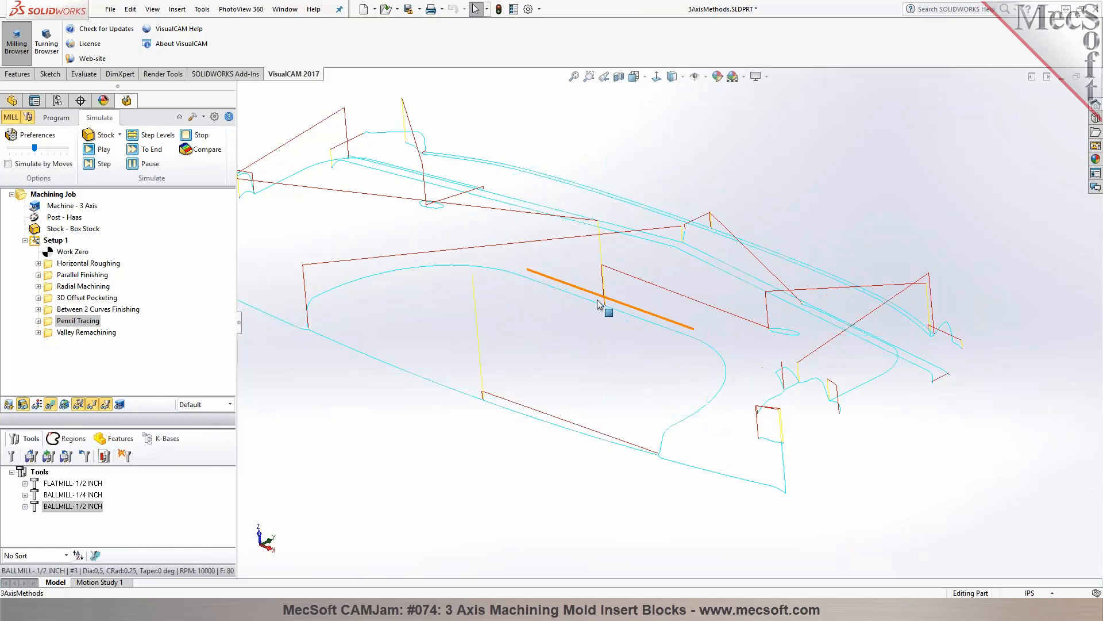
left_click(60, 121)
mouse_move(347, 477)
middle_mouse_down()
mouse_move(360, 458)
mouse_move(347, 516)
mouse_move(346, 481)
middle_mouse_up()
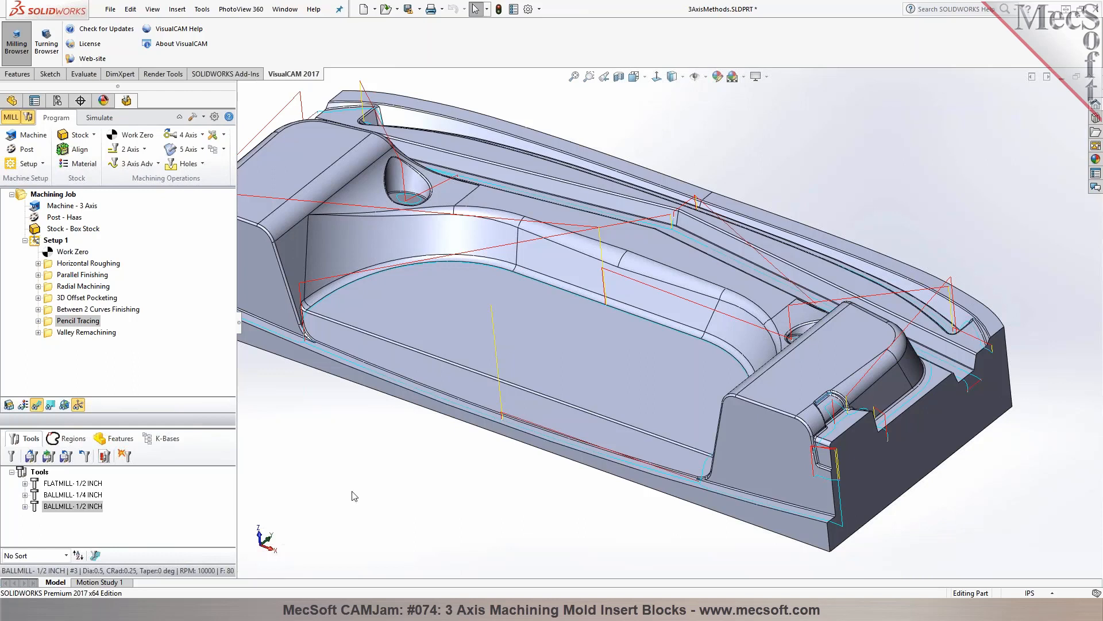
Examine the Valley Remachining toolpath and review the available advanced 3 axis machining methods
left_click(86, 332)
middle_click_drag(402, 488, 446, 468)
scroll(449, 473, "up", 1)
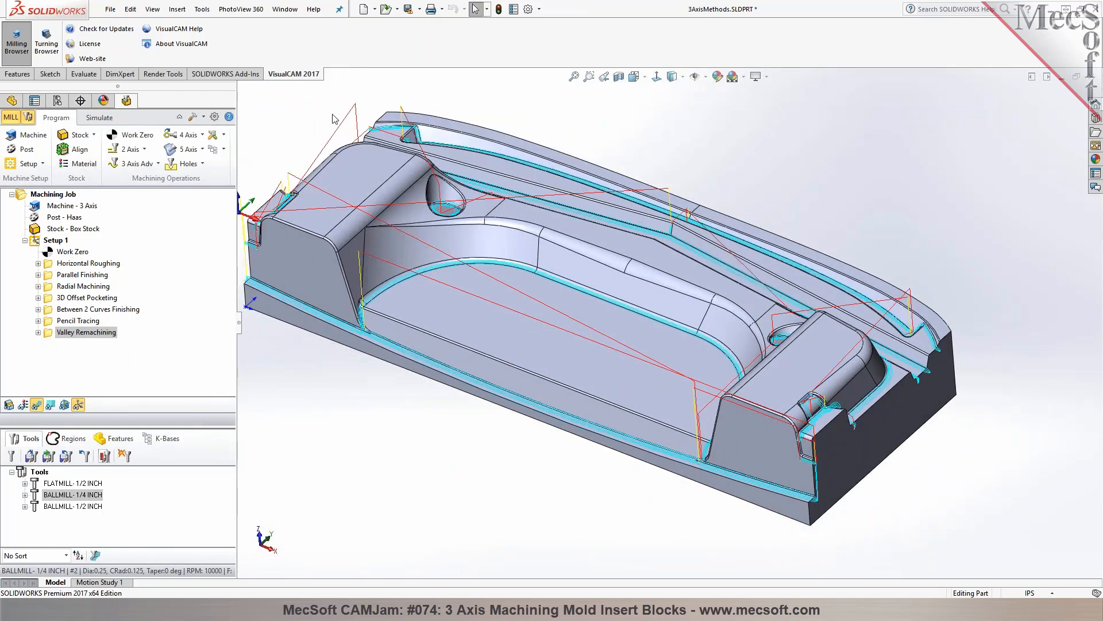
left_click(158, 163)
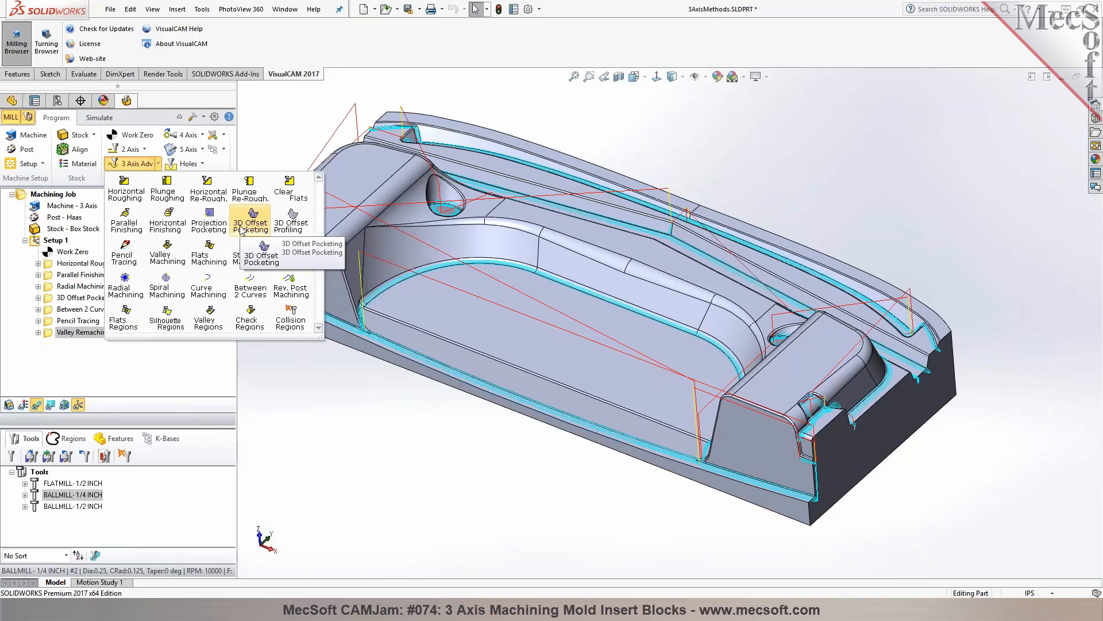
Edit the 1/2 inch flat mill used by the Horizontal Roughing operation, setting its tool and shank diameters to 0.75
left_click(73, 265)
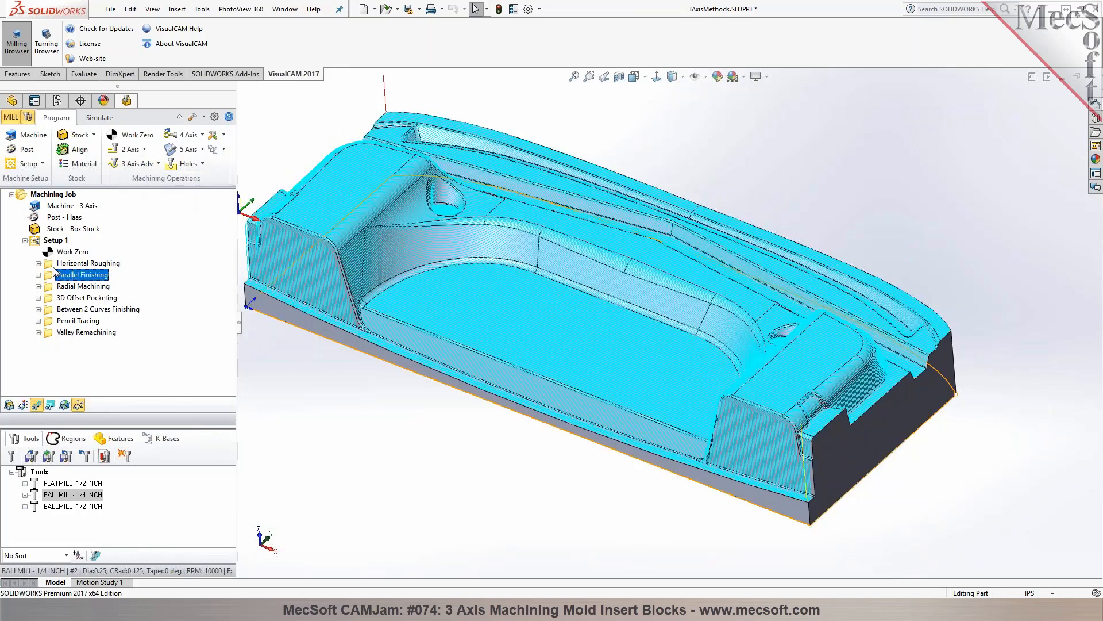
double_click(51, 266)
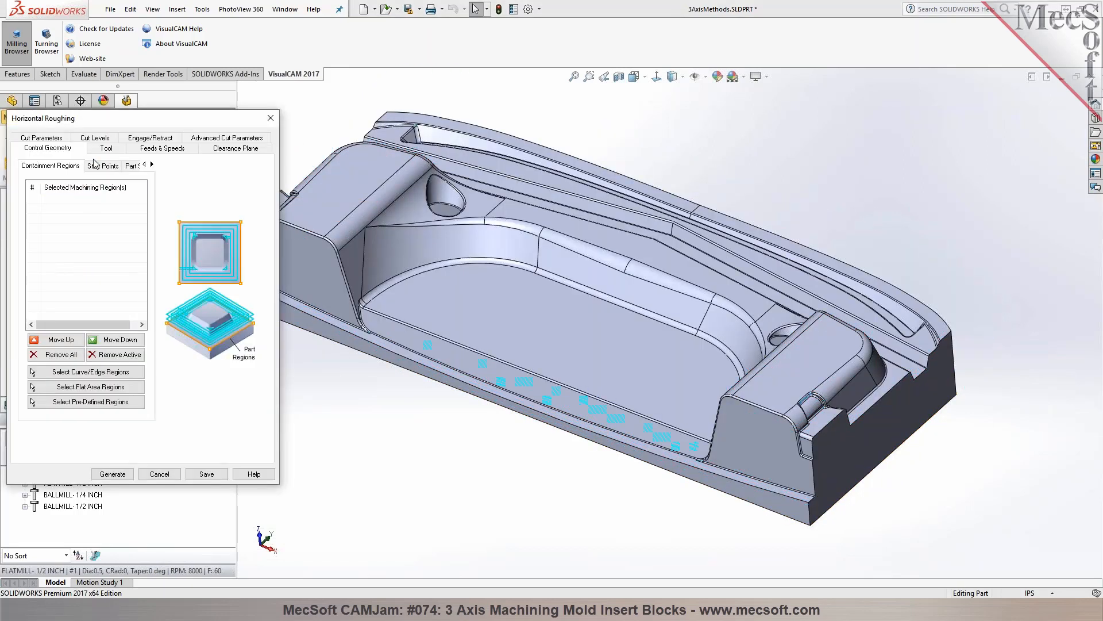
left_click(105, 149)
mouse_move(57, 184)
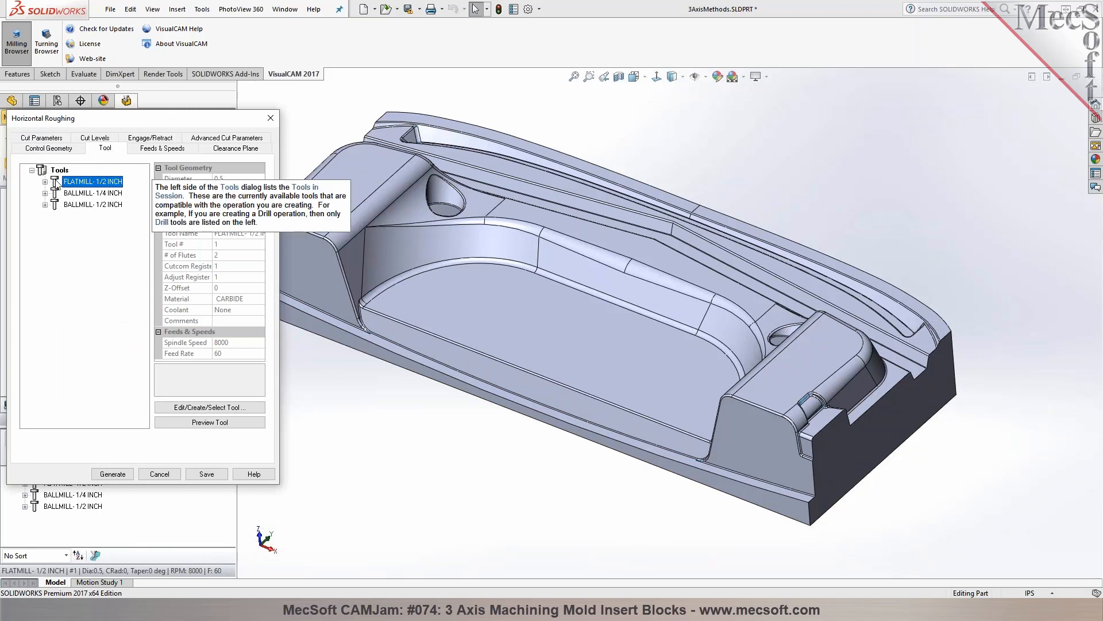
left_click(209, 406)
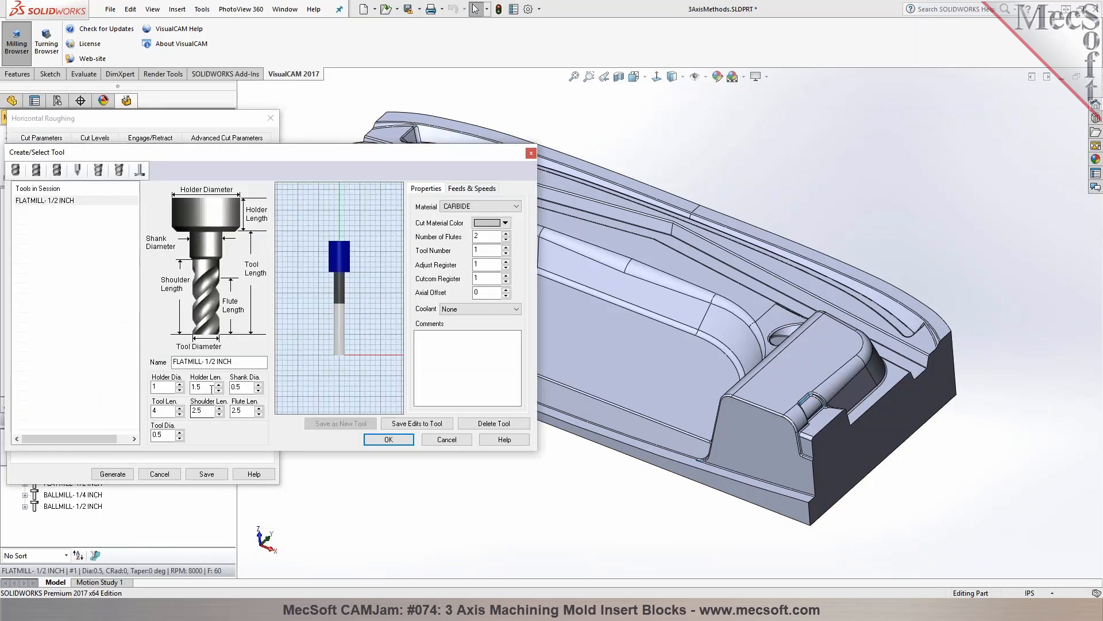
left_click(155, 436)
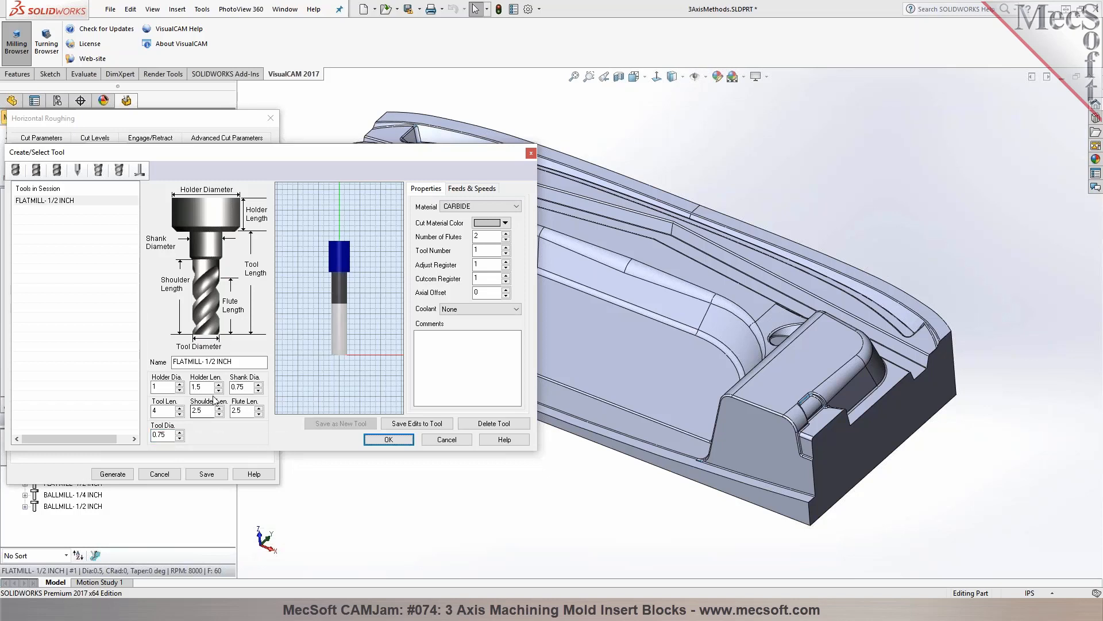
Name the tool FLATMILL- 3/4 INCH, save it as a new tool with a non-repeated tool number, and accept it
left_click(211, 361)
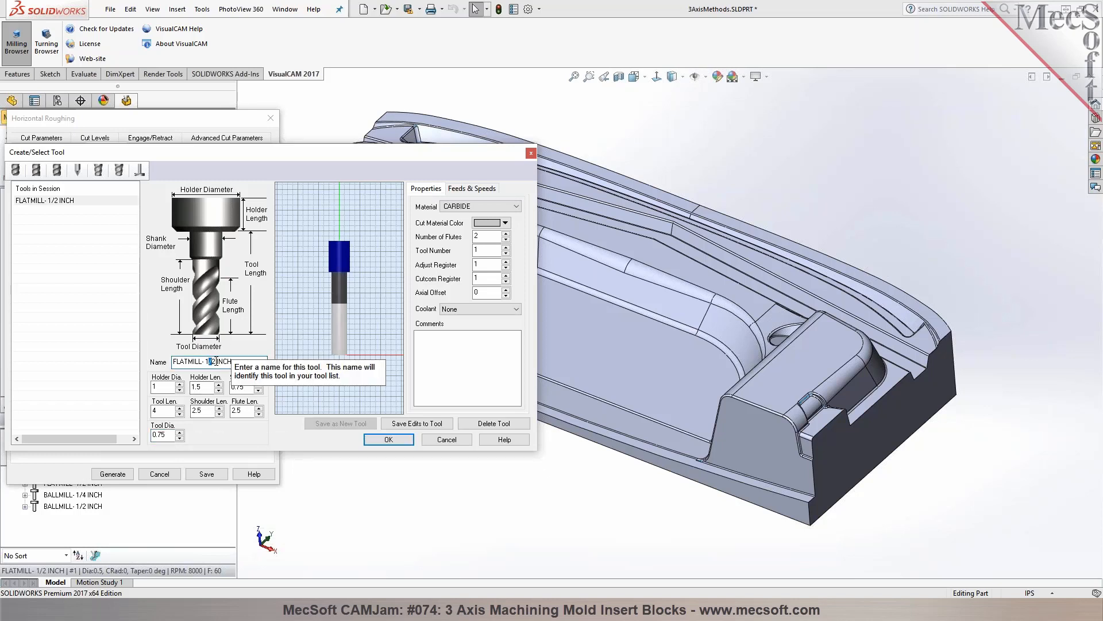
type("3/4")
left_click(332, 426)
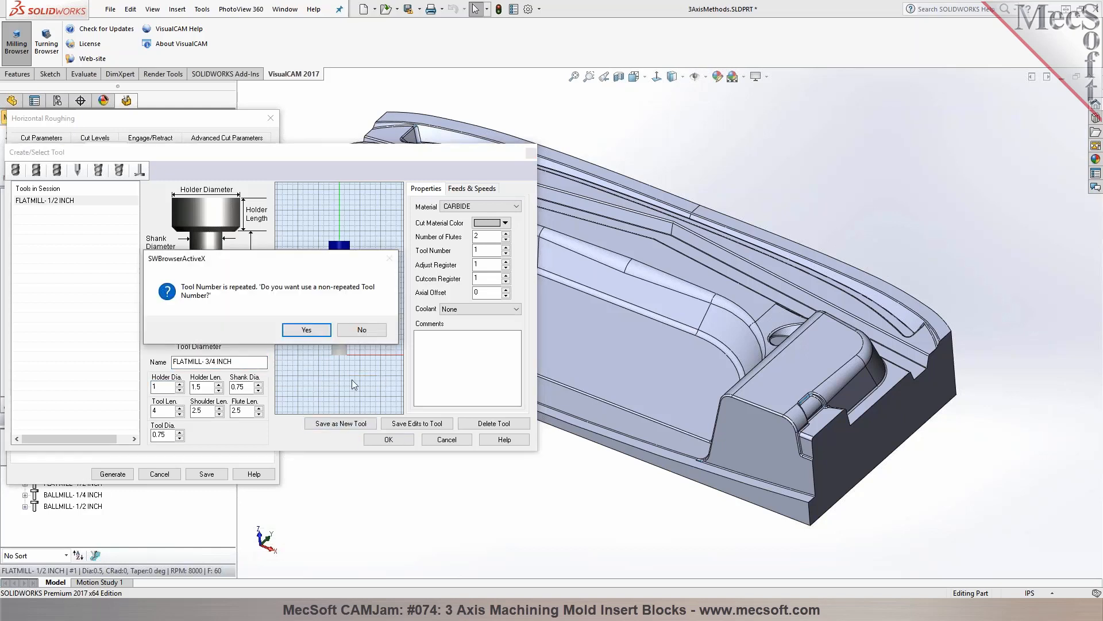
left_click(306, 330)
left_click(388, 439)
Review the Horizontal Roughing's cut parameters, cut levels, engage/retract and advanced settings, and regenerate its toolpath
left_click(50, 147)
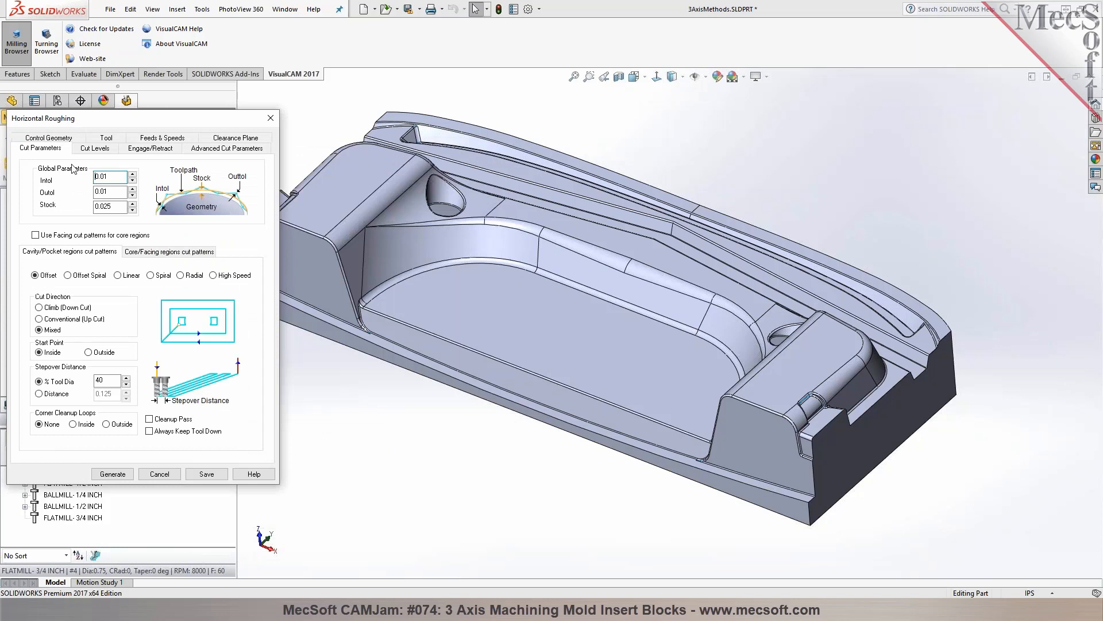
left_click(95, 148)
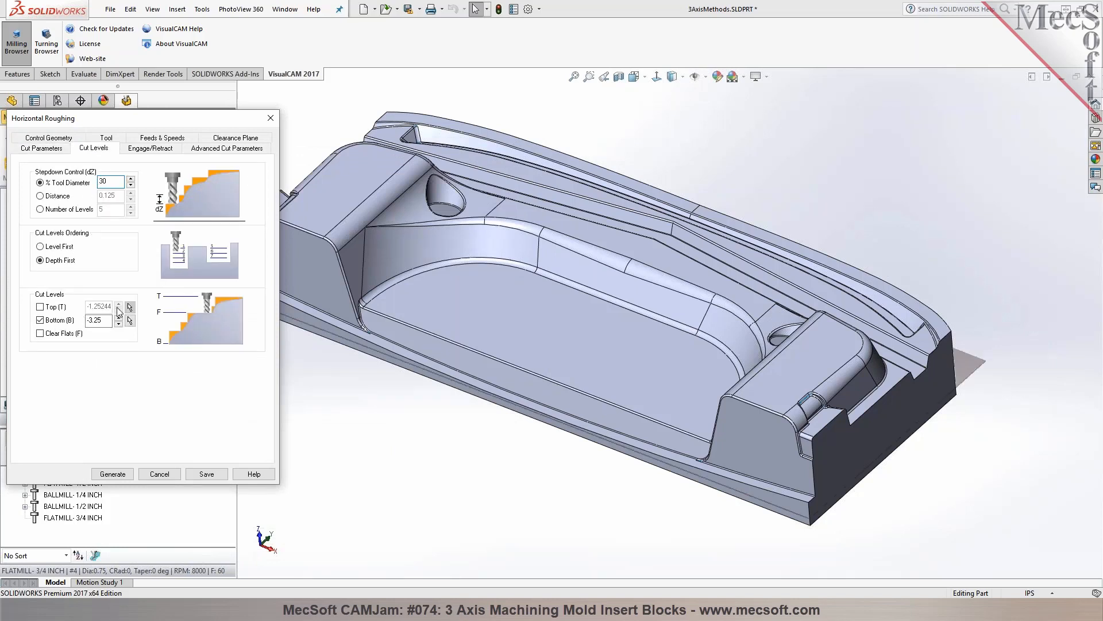
scroll(500, 342, "up", 5)
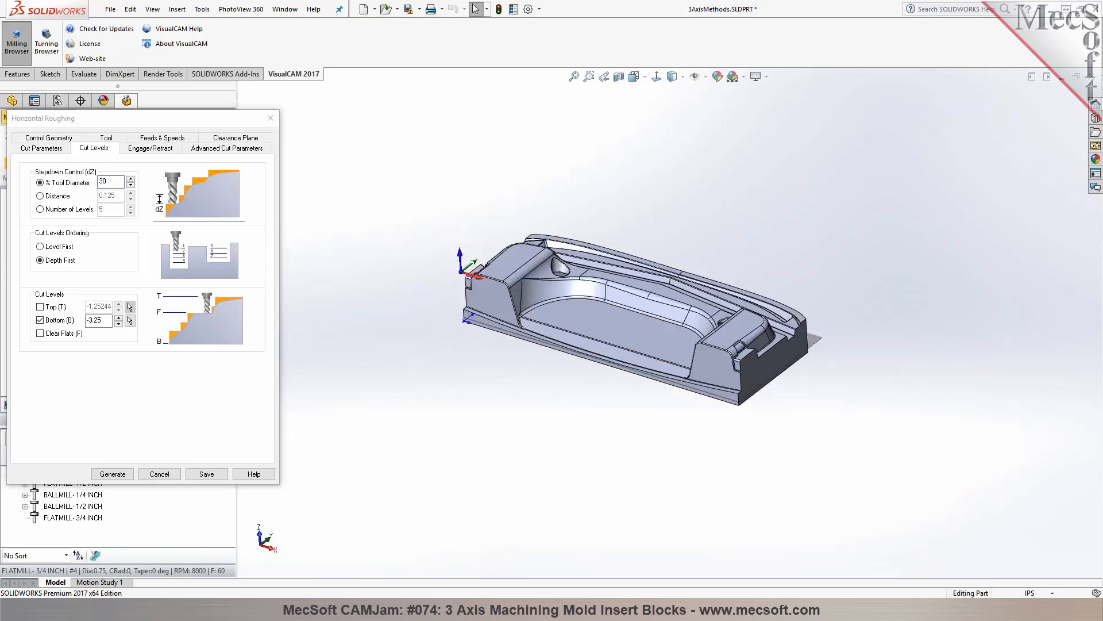
middle_click_drag(454, 428, 493, 263)
left_click(150, 148)
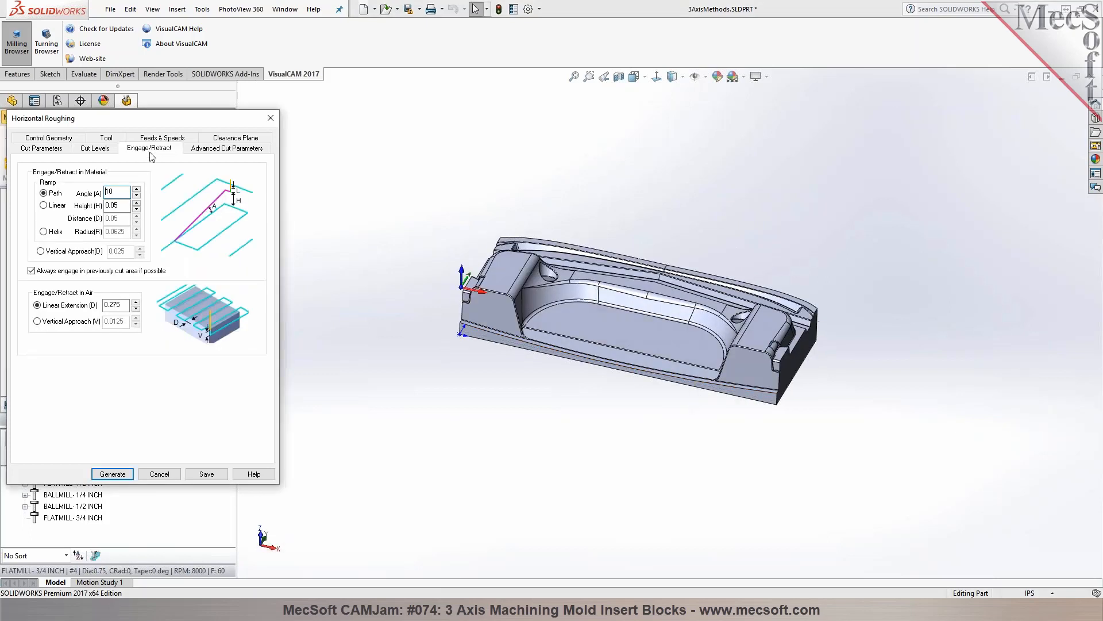
left_click(206, 149)
left_click(115, 474)
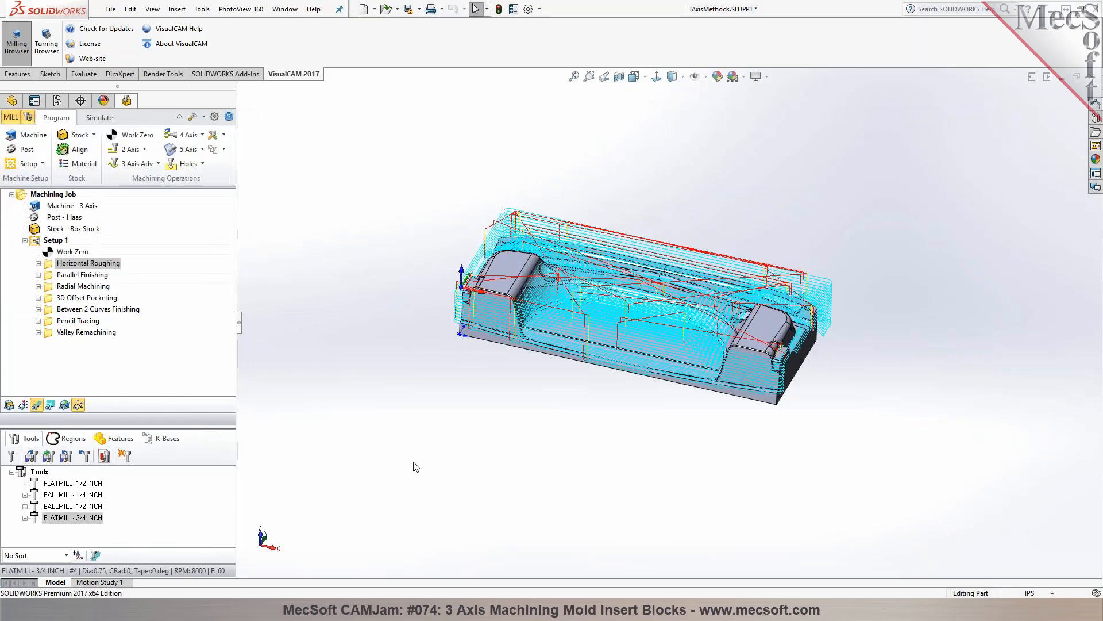
Simulate the Horizontal Roughing at maximum simulation speed and run the material removal through to its end
left_click(101, 119)
left_click(99, 149)
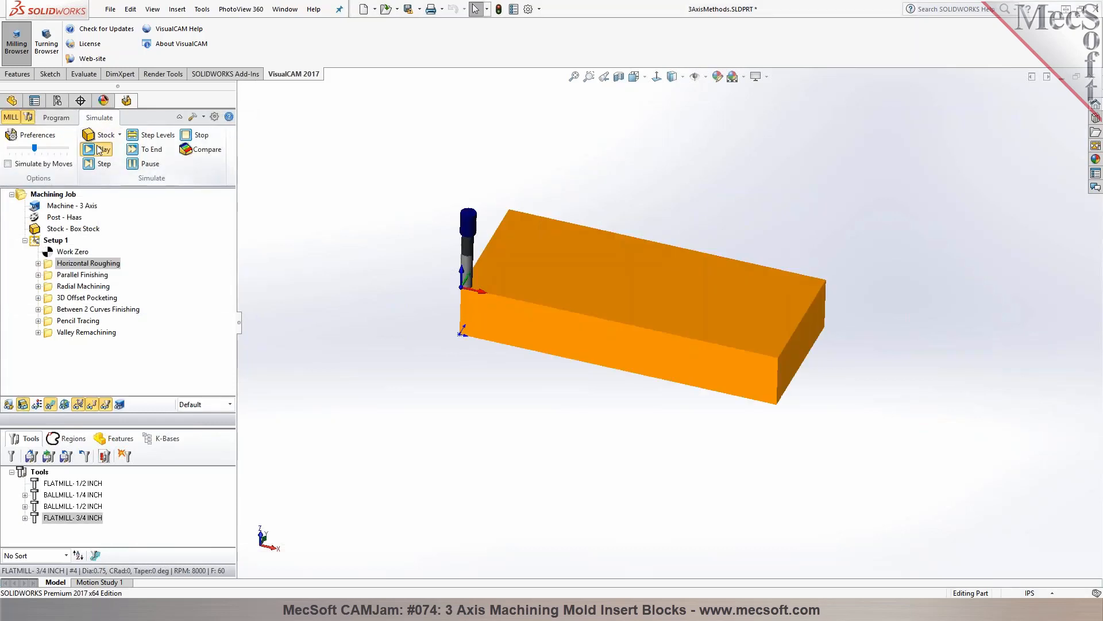
middle_click_drag(372, 387, 395, 326)
left_click_drag(35, 147, 65, 151)
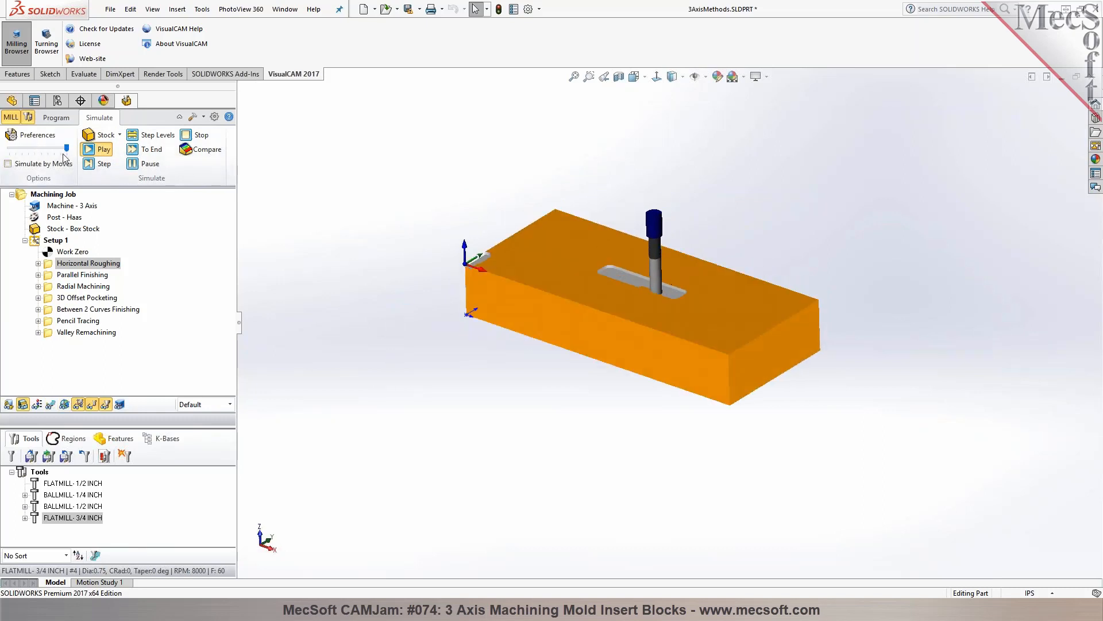
left_click(145, 150)
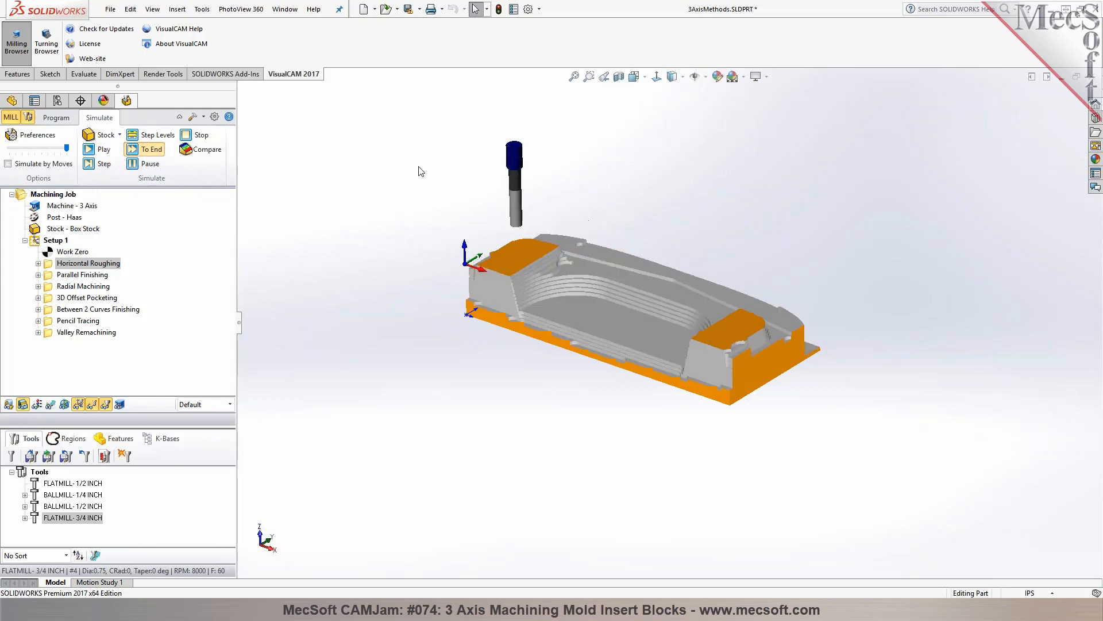
Examine the roughed stock from several angles, checking the material left at the end slot and along the steps
middle_click_drag(884, 227, 822, 244)
scroll(740, 339, "down", 6)
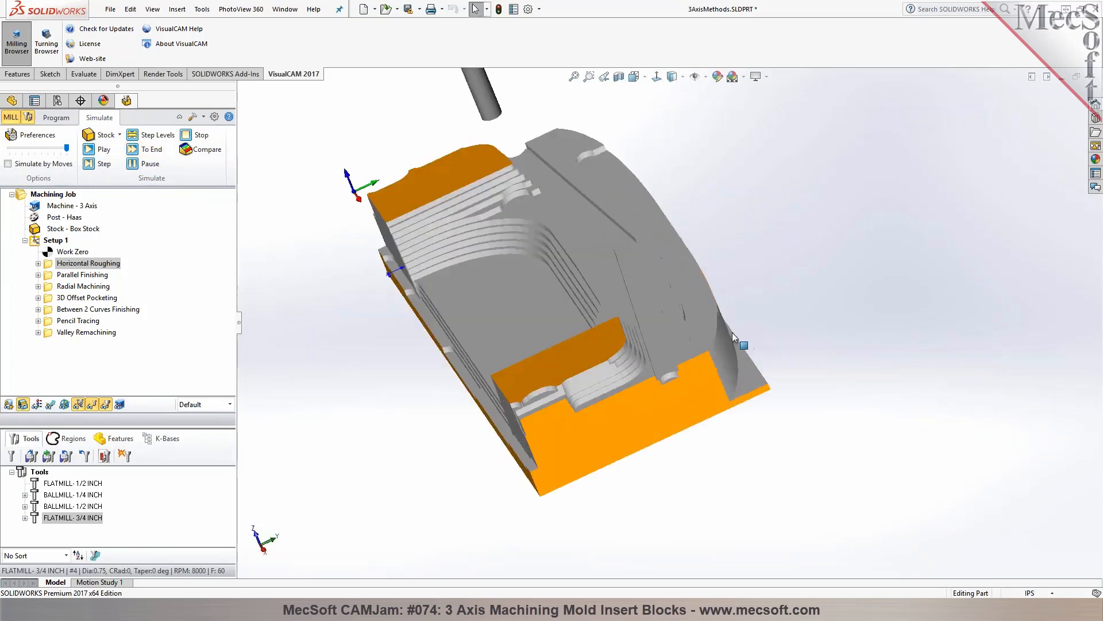
middle_click_drag(606, 326, 619, 364)
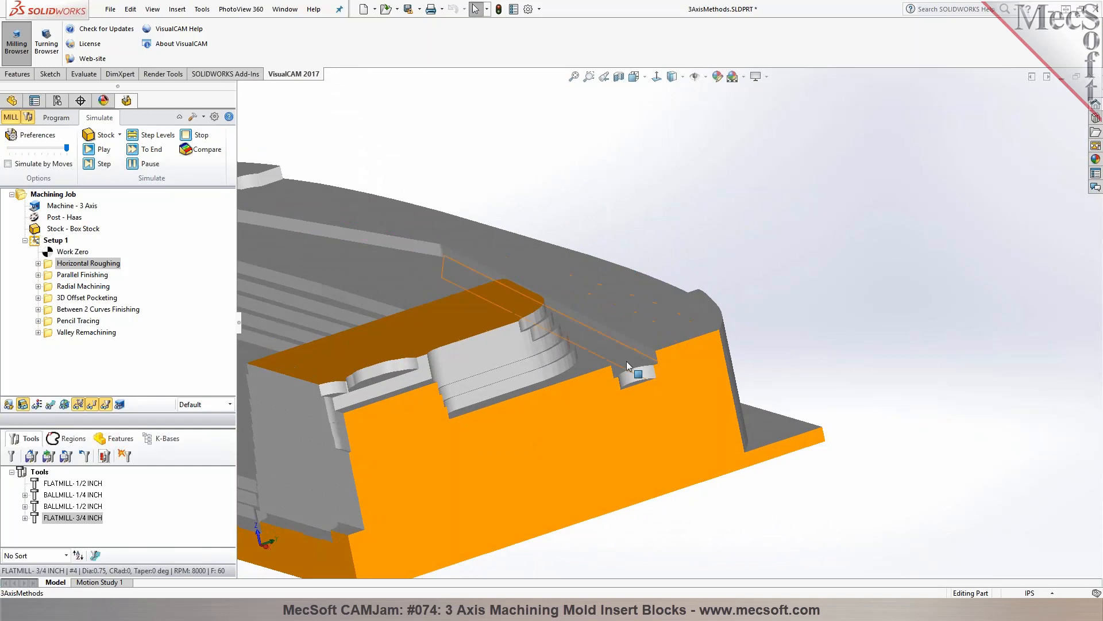
scroll(742, 335, "up", 6)
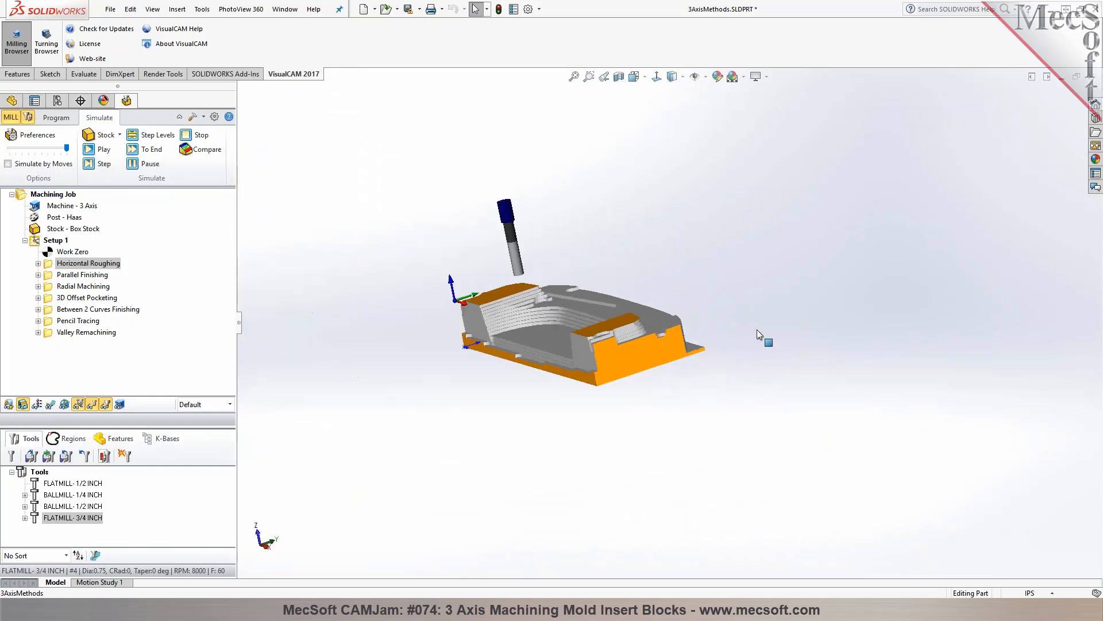
middle_click_drag(448, 348, 524, 346)
scroll(500, 327, "down", 3)
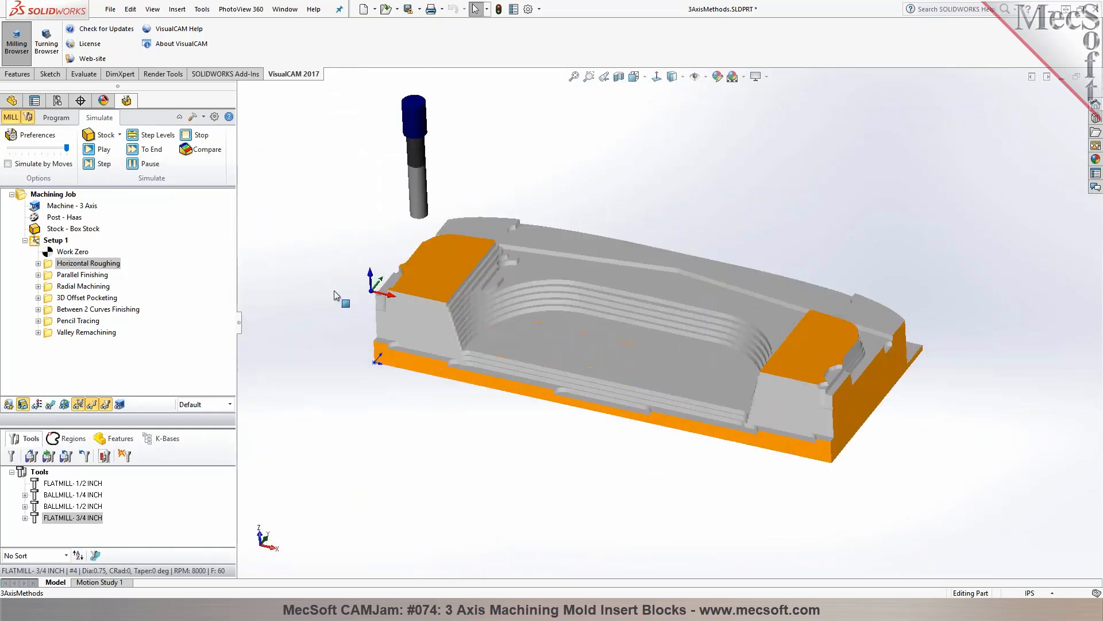
Start a Horizontal Re-Roughing operation and create its new tool FLATMILL- 1/4 INCH with 0.25 tool and shank diameters
left_click(57, 120)
left_click(147, 164)
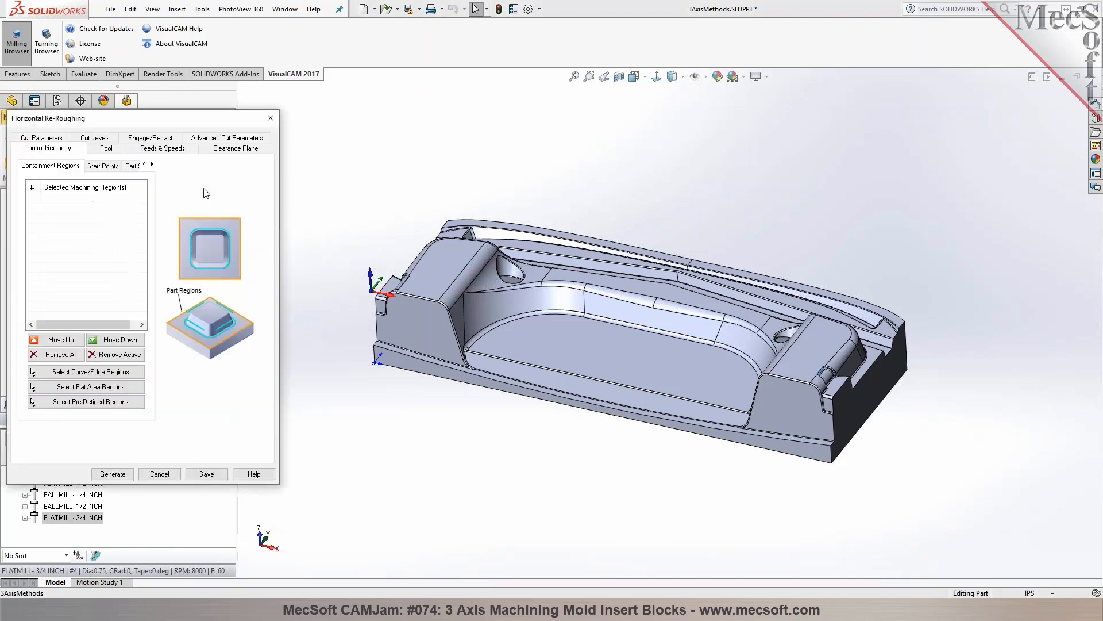
left_click(113, 150)
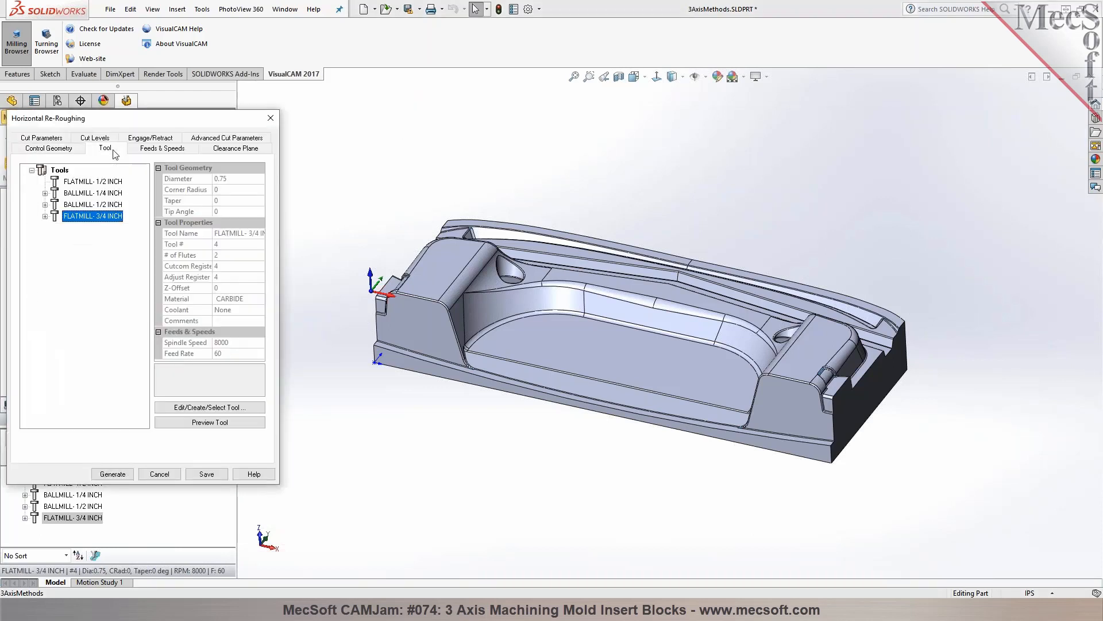
double_click(64, 182)
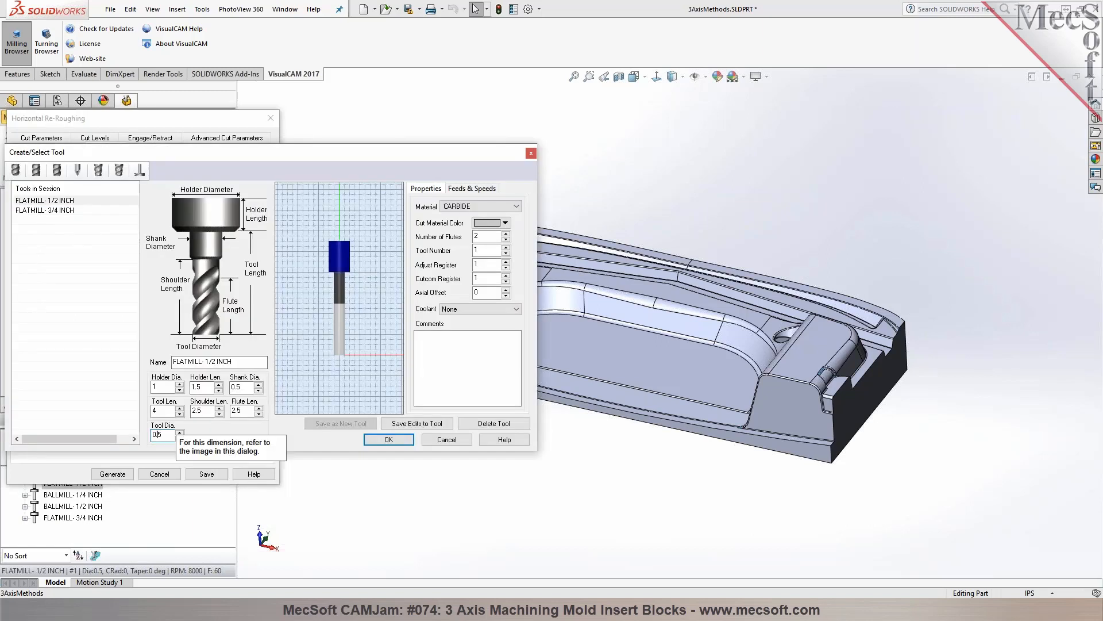
type("2")
left_click_drag(211, 362, 215, 361)
type("4")
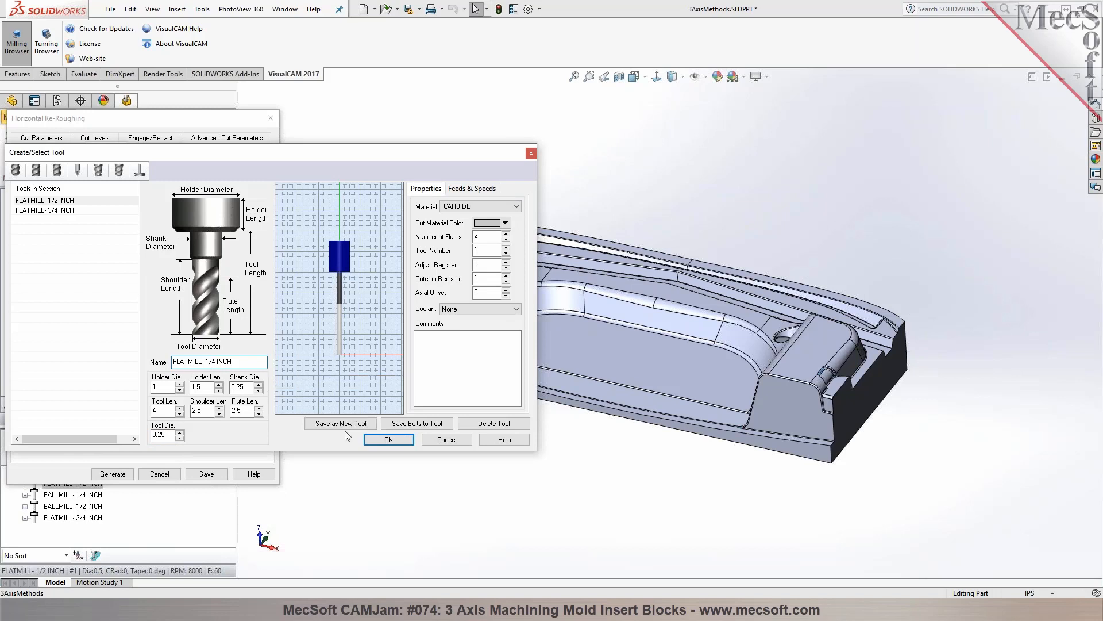
left_click(384, 439)
key("Return")
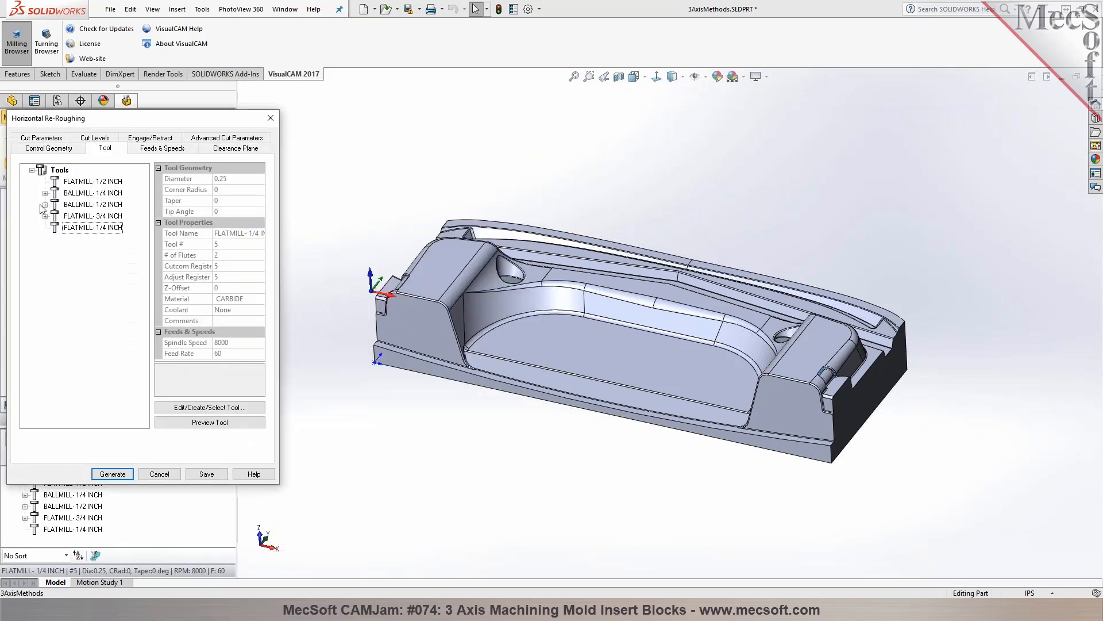
Review the Horizontal Re-Roughing's cut parameters, cut levels, engage/retract and advanced settings, and generate its toolpath
left_click(35, 136)
left_click(95, 151)
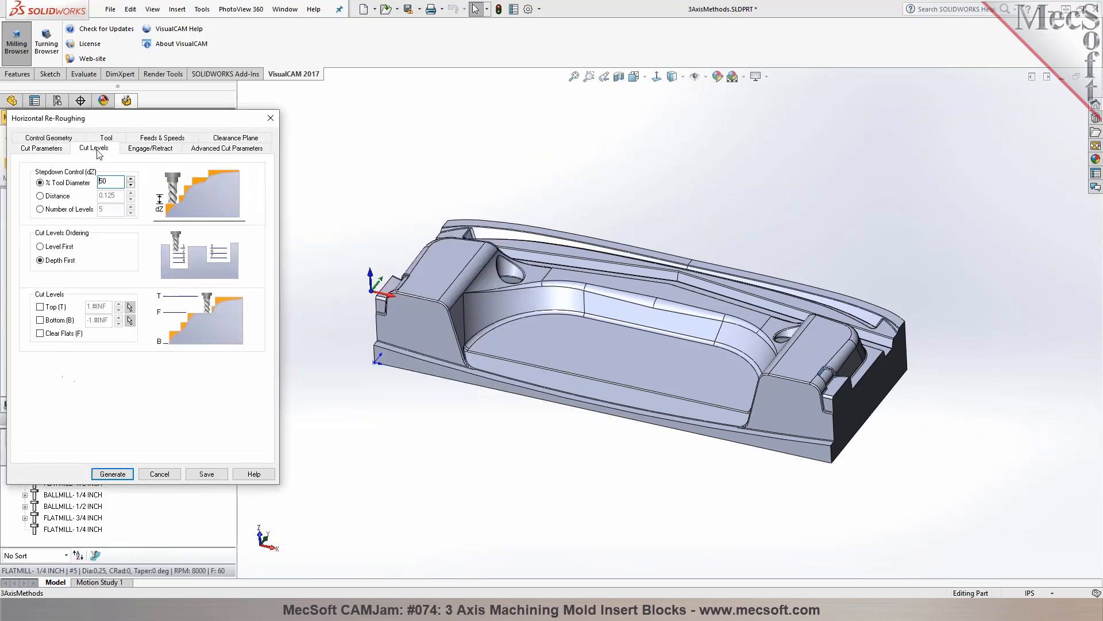
left_click(144, 151)
left_click(205, 151)
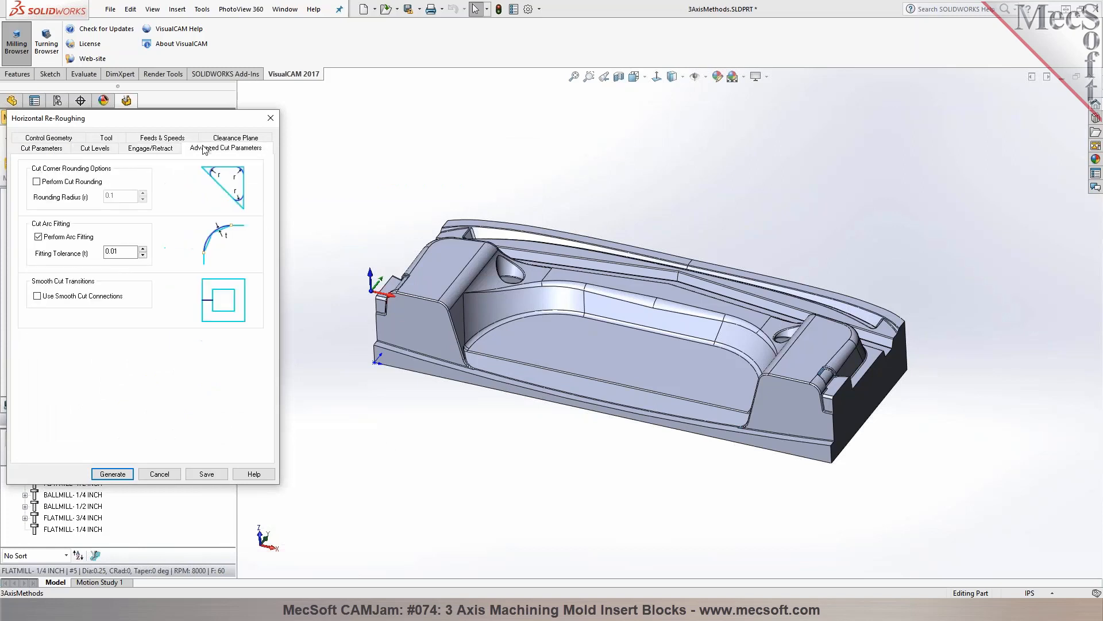
left_click(112, 473)
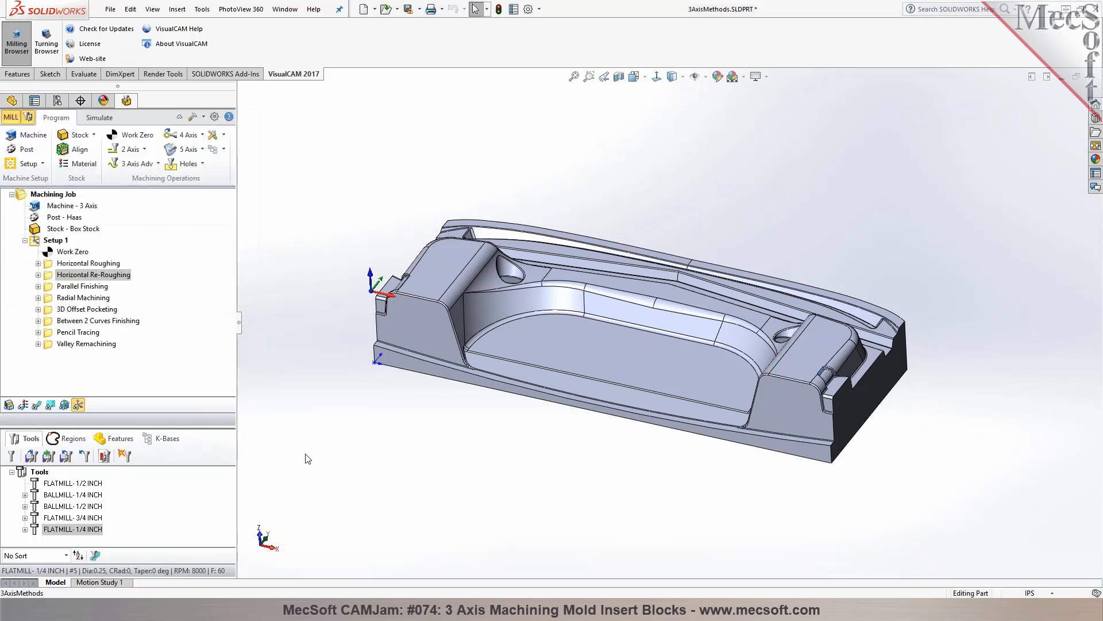
Display the Horizontal Re-Roughing toolpath and examine its cuts in the end slot and remaining corners of the part
left_click(36, 405)
middle_click_drag(356, 301, 253, 273)
scroll(705, 373, "down", 3)
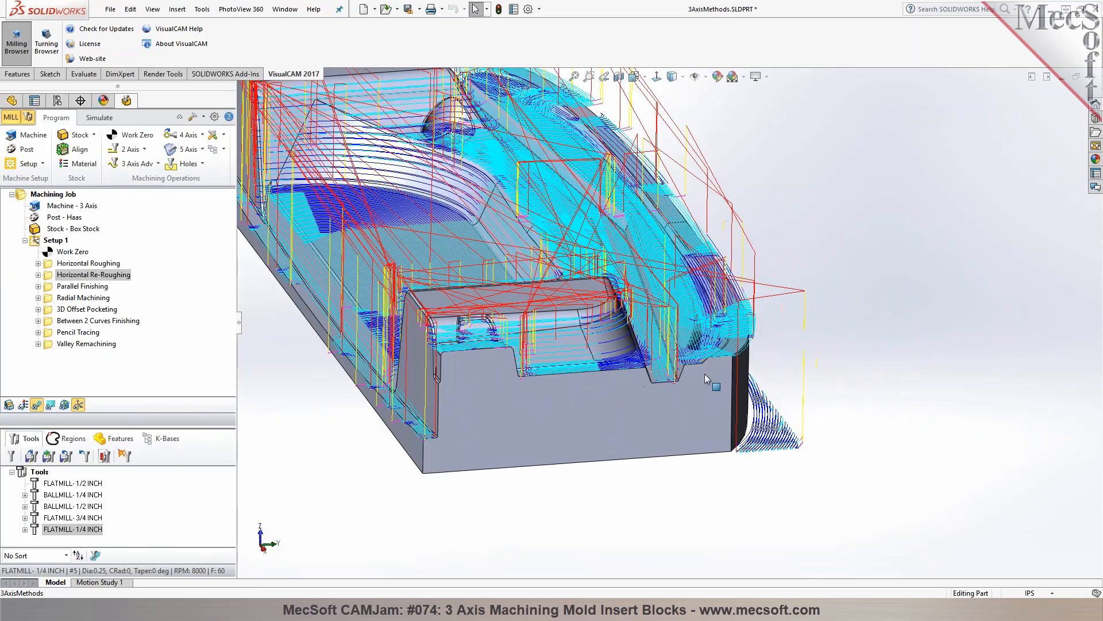
scroll(698, 374, "down", 5)
middle_click_drag(673, 370, 662, 321)
scroll(669, 336, "up", 8)
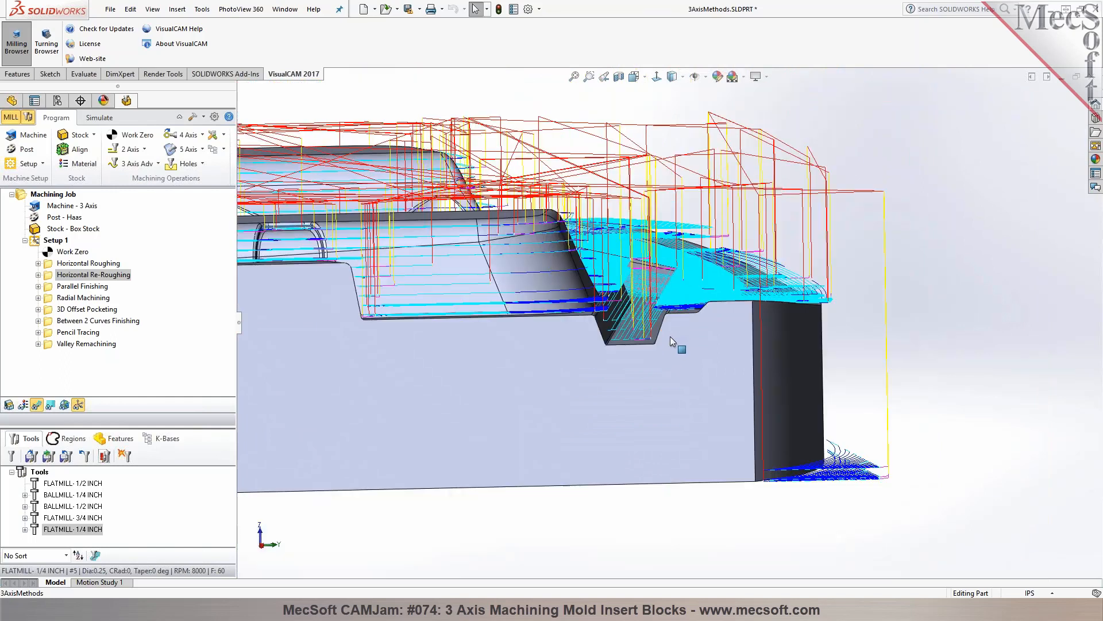
middle_click_drag(497, 329, 632, 376)
Simulate the Horizontal Re-Roughing by moves on the stock left by the Horizontal Roughing
left_click(99, 117)
left_click(95, 228)
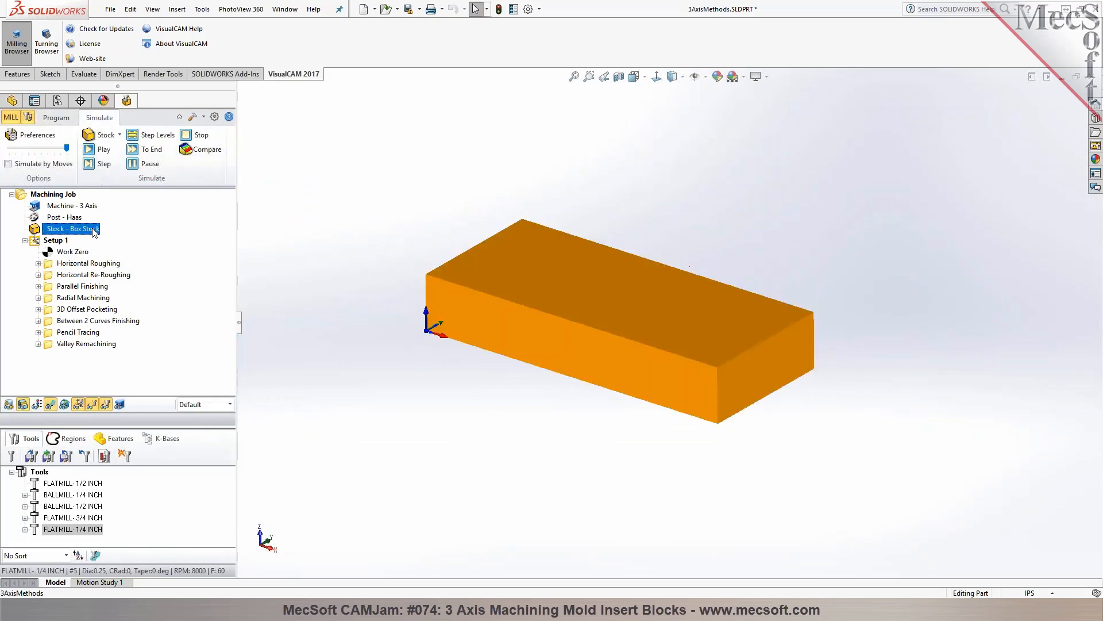
left_click(79, 266)
left_click(79, 274)
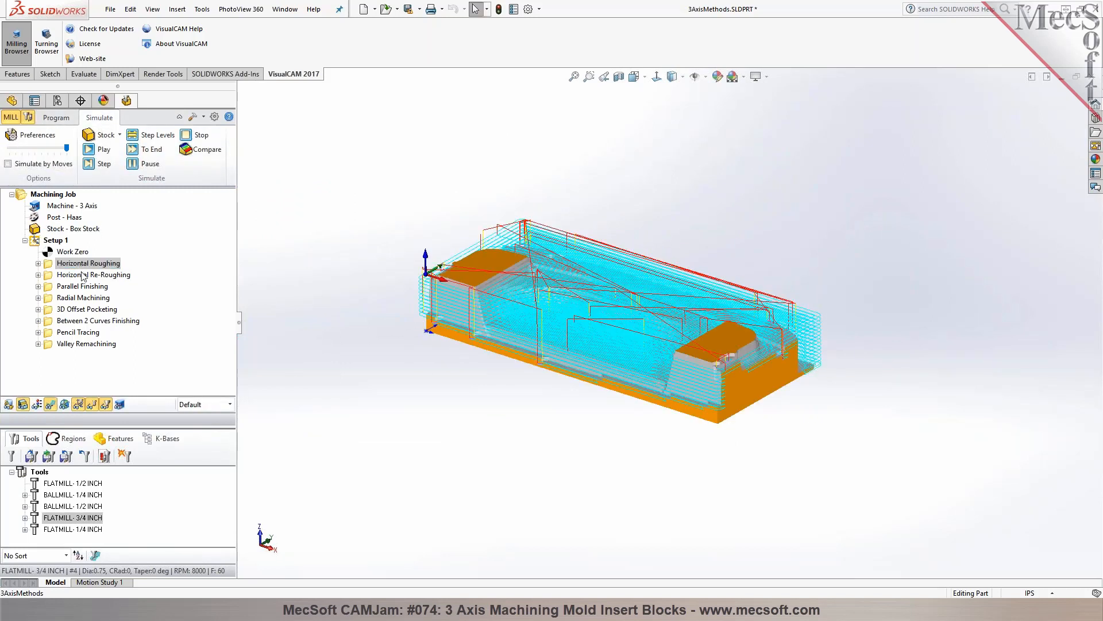
left_click(8, 164)
left_click(97, 150)
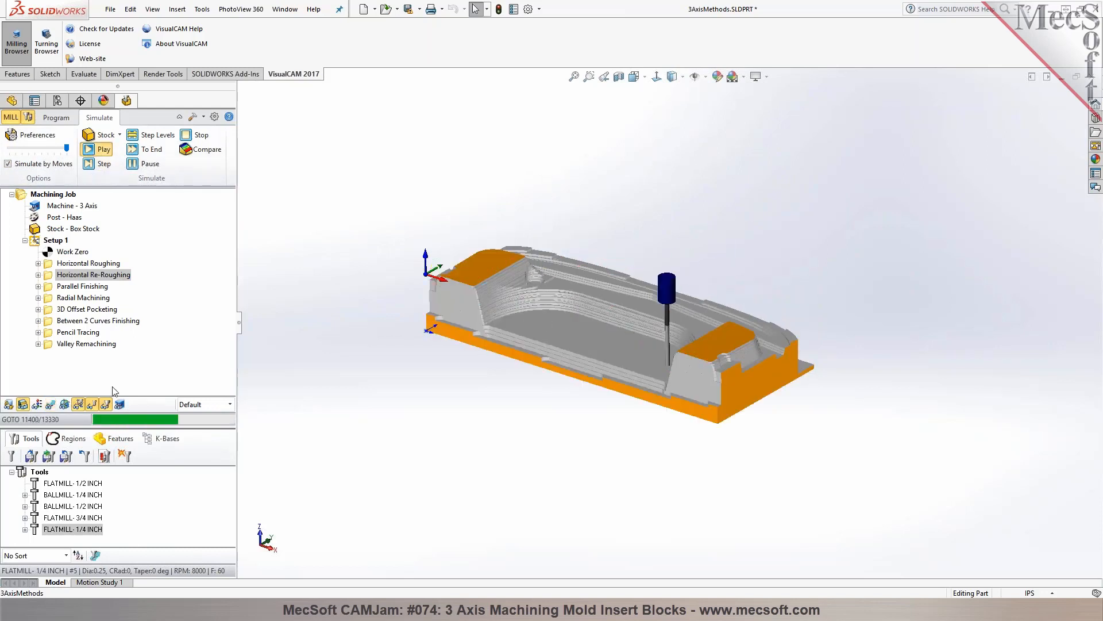
middle_click_drag(342, 259, 315, 291)
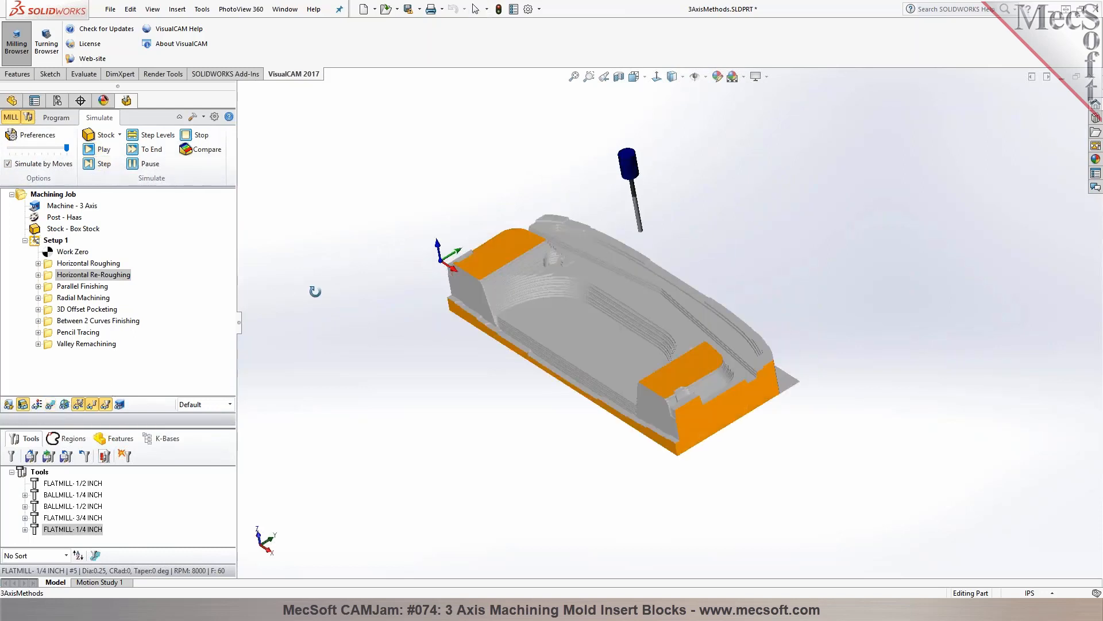
Compare the simulated stock after Horizontal Roughing with the stock after Horizontal Re-Roughing
left_click(86, 263)
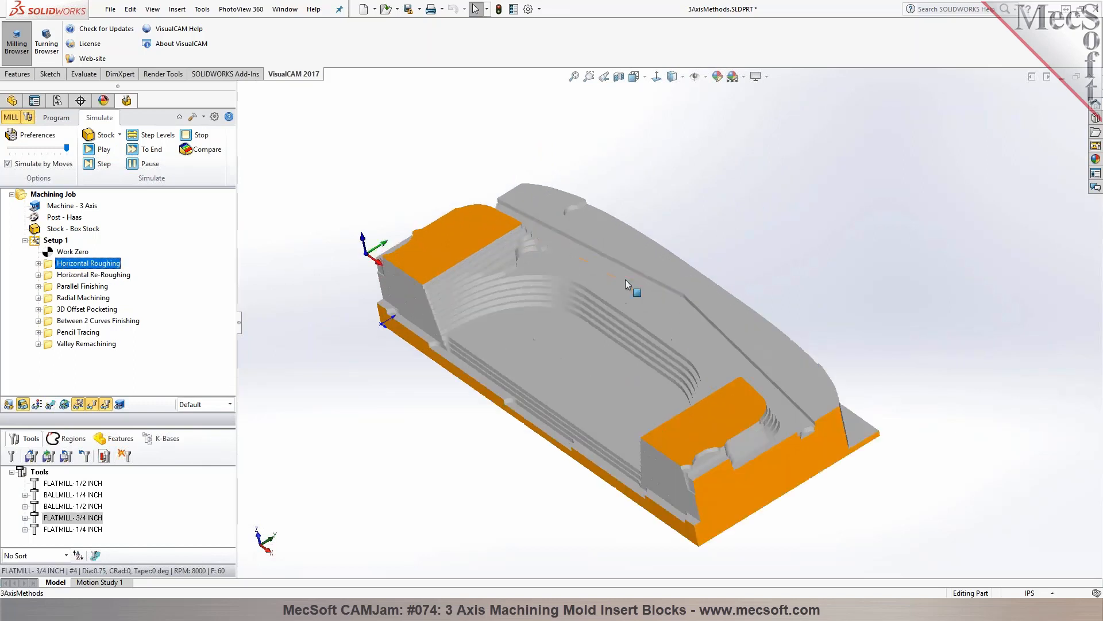
scroll(626, 279, "down", 3)
left_click(96, 275)
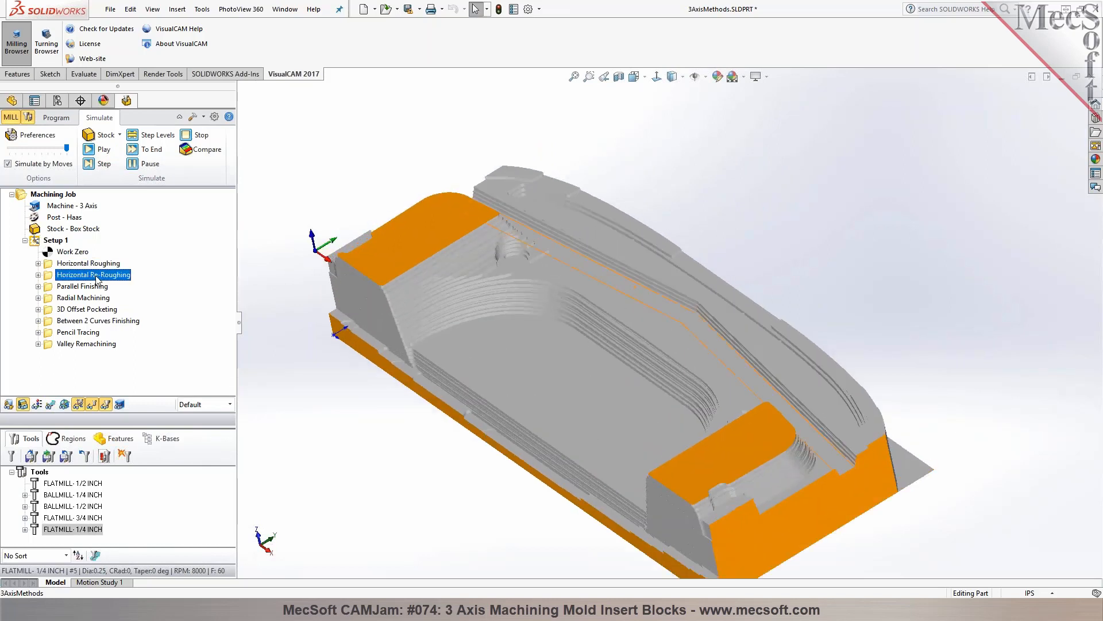
left_click(96, 265)
left_click(97, 275)
middle_click_drag(432, 339, 447, 322)
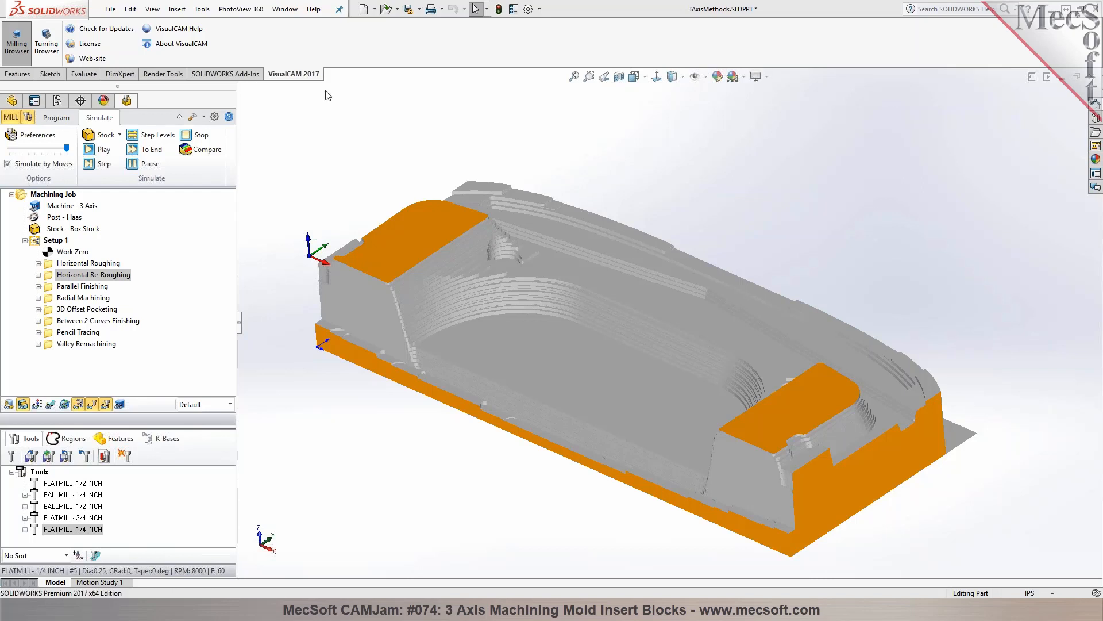
Return to programming and display the Horizontal Roughing toolpath
left_click(56, 118)
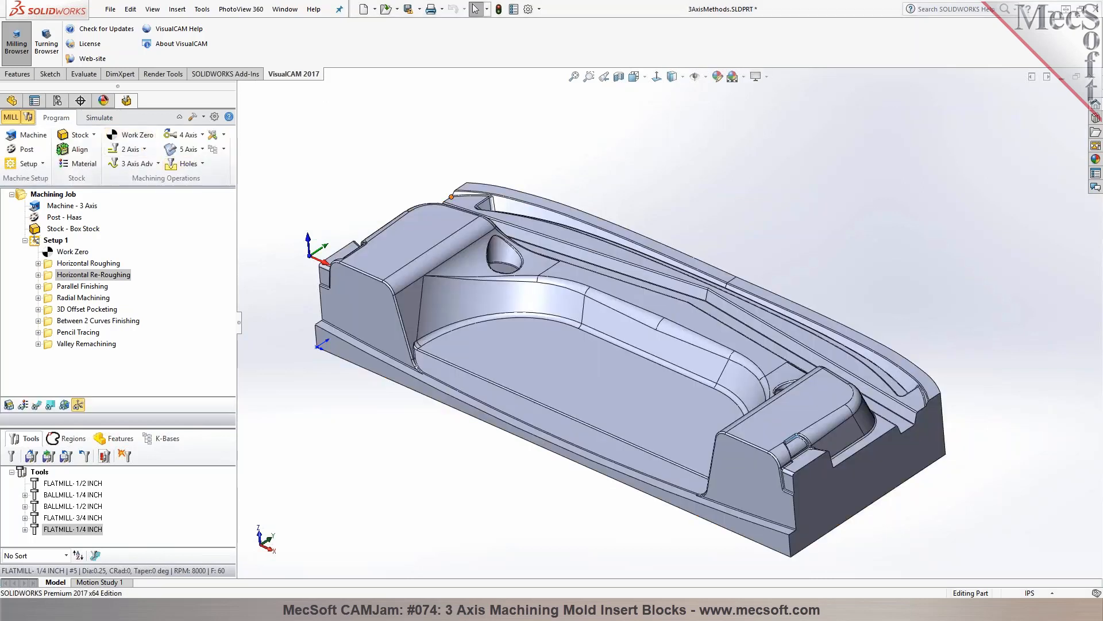
middle_click_drag(917, 251, 927, 231)
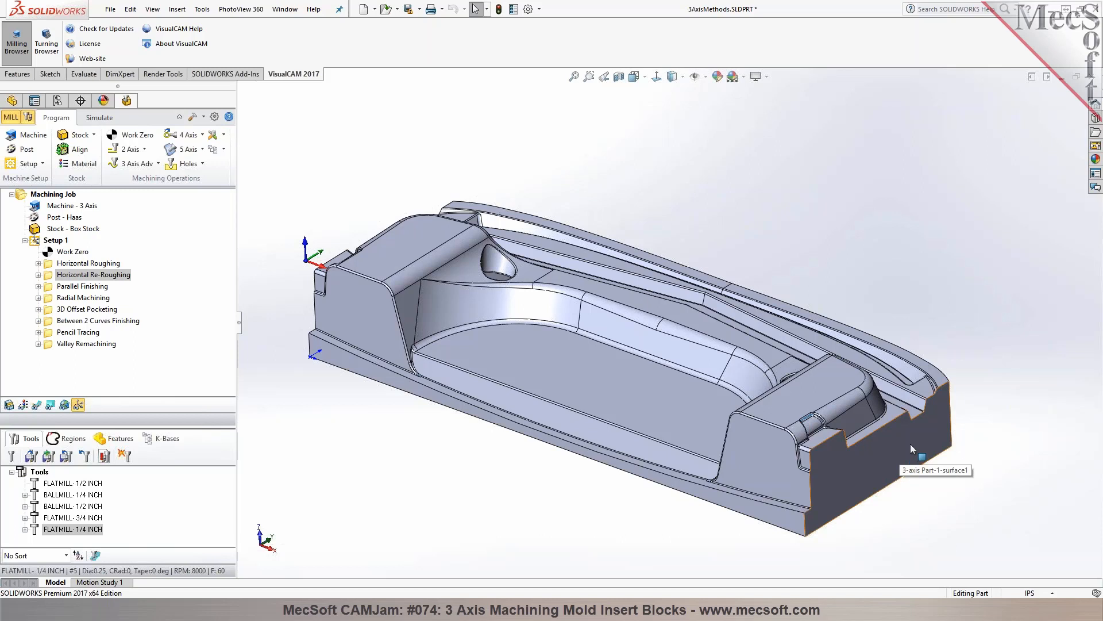
mouse_move(992, 384)
middle_mouse_down()
mouse_move(991, 395)
mouse_move(985, 376)
middle_mouse_up()
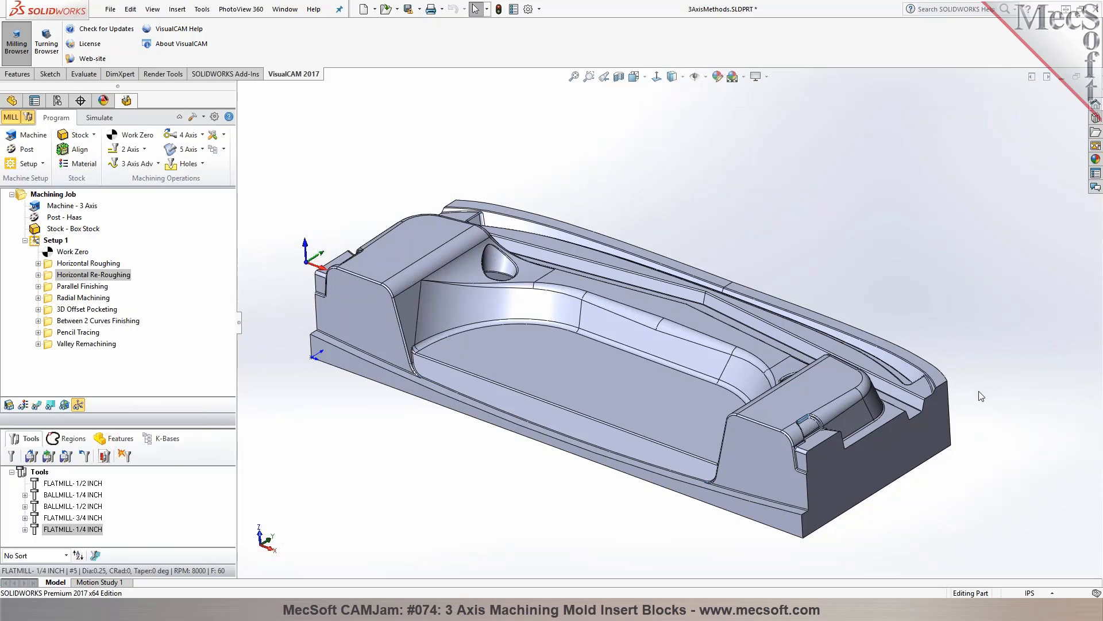
left_click(76, 264)
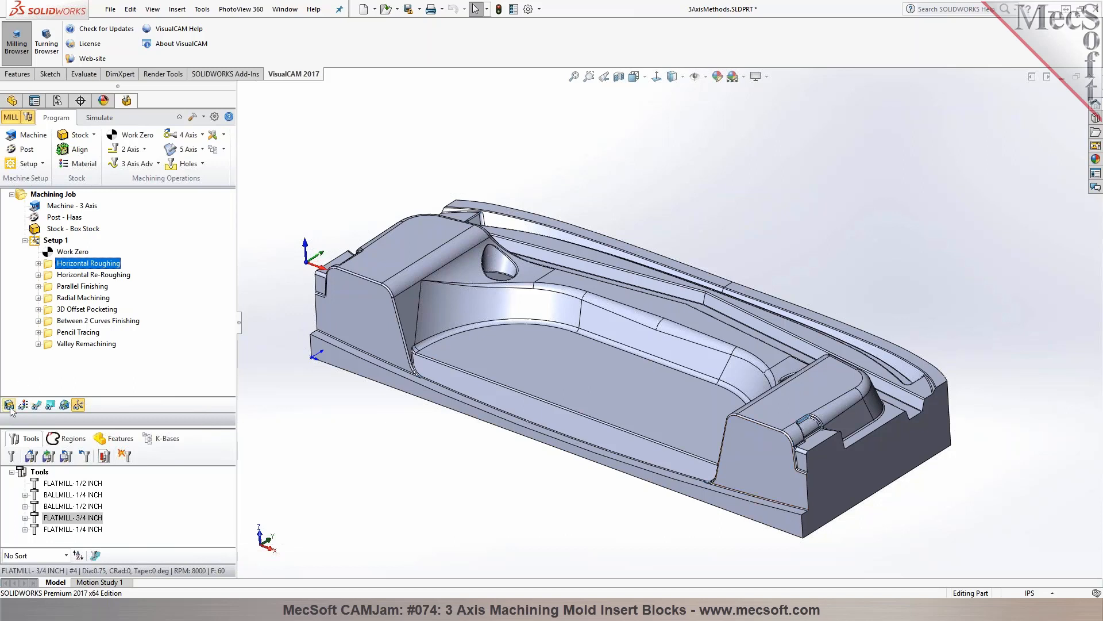
left_click(36, 405)
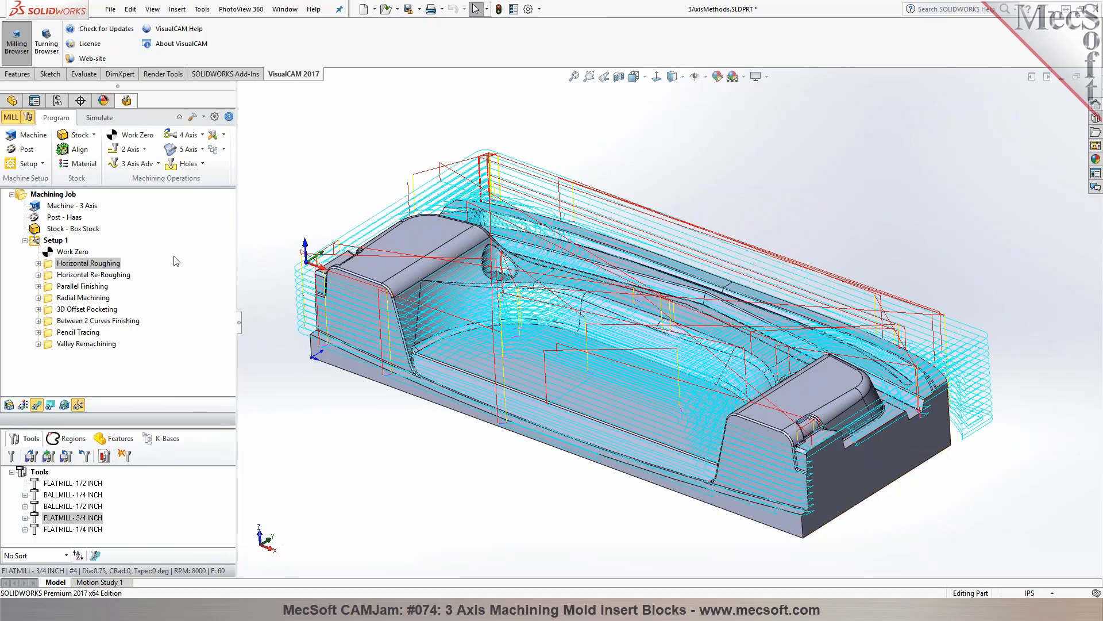
Set the part's bottom edge loop as the Horizontal Roughing's containment region and regenerate its toolpath
double_click(49, 266)
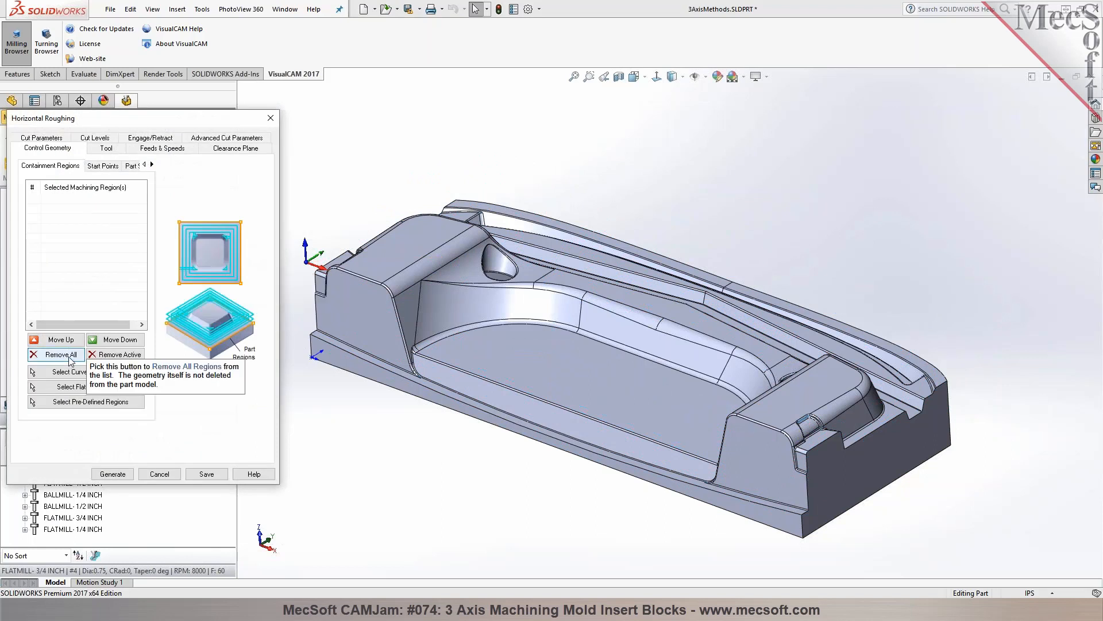
left_click(75, 374)
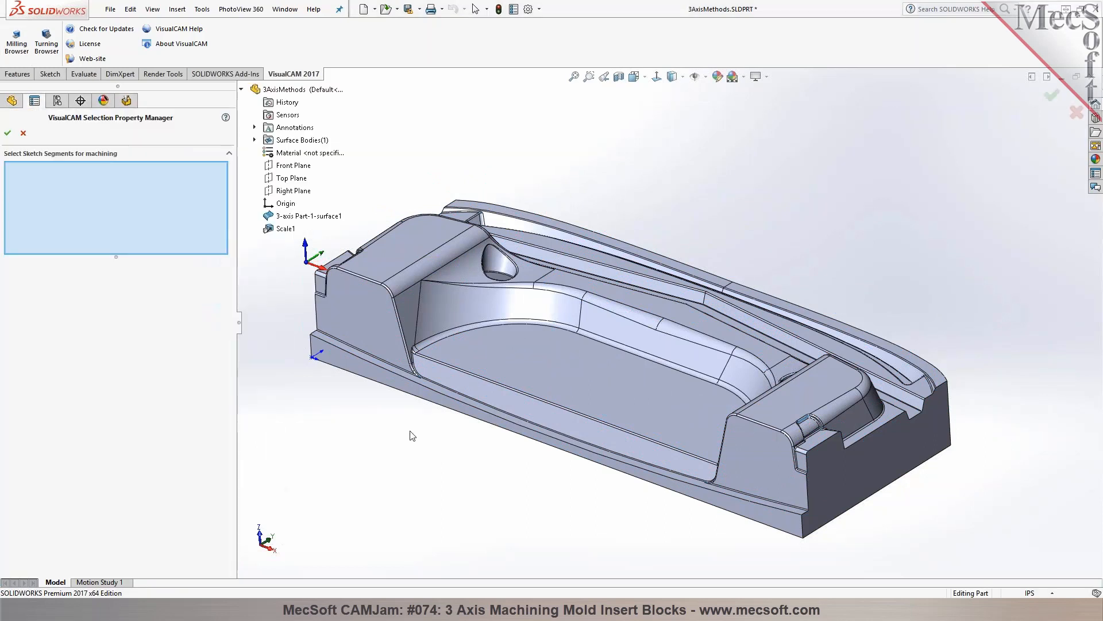
right_click(418, 396)
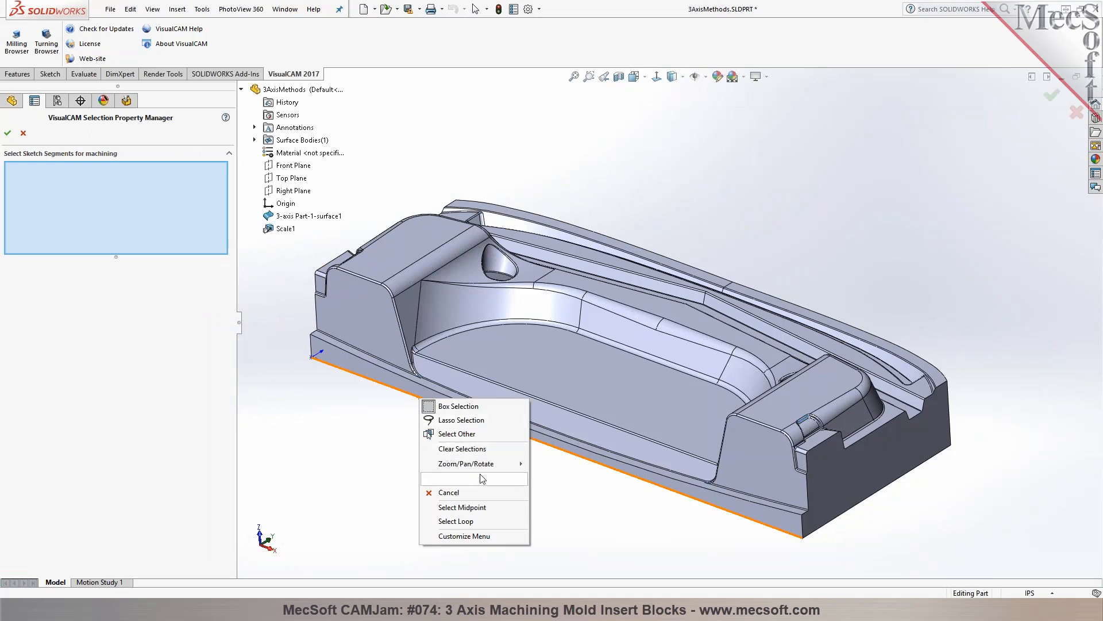
left_click(482, 522)
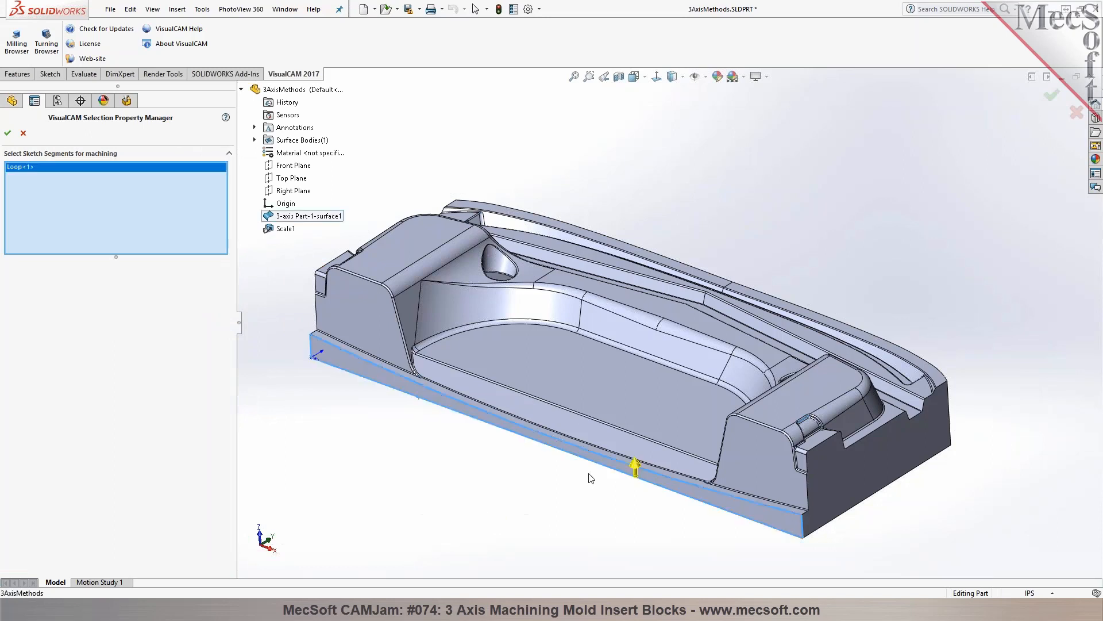
left_click(8, 133)
left_click(116, 472)
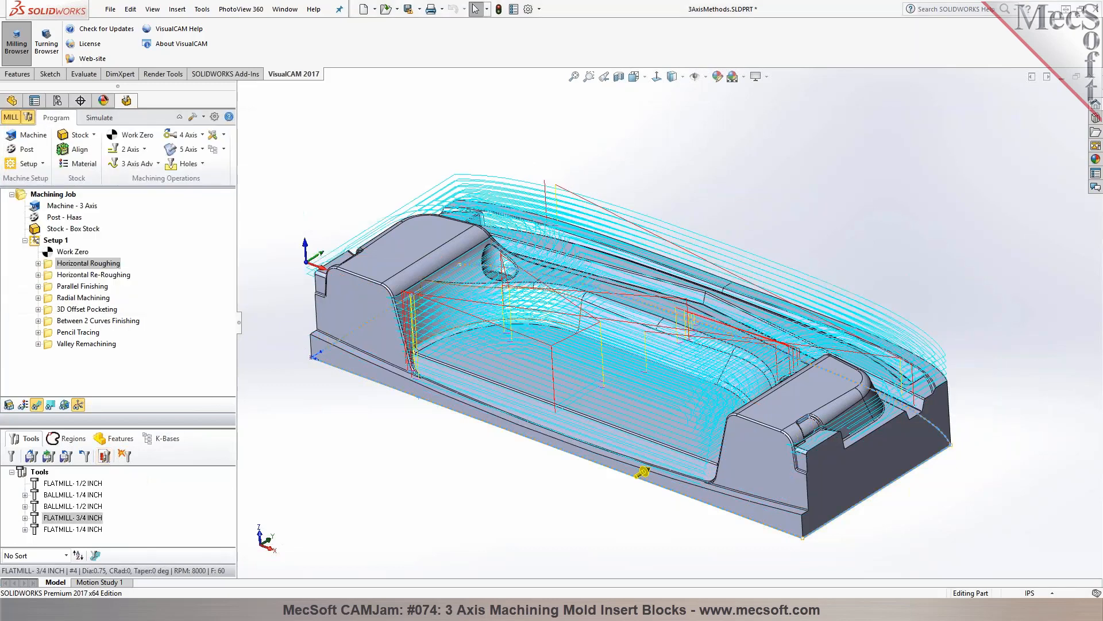
Simulate the Horizontal Roughing contained by the bottom edge loop and examine its toolpath around the part
middle_click_drag(695, 199, 621, 230)
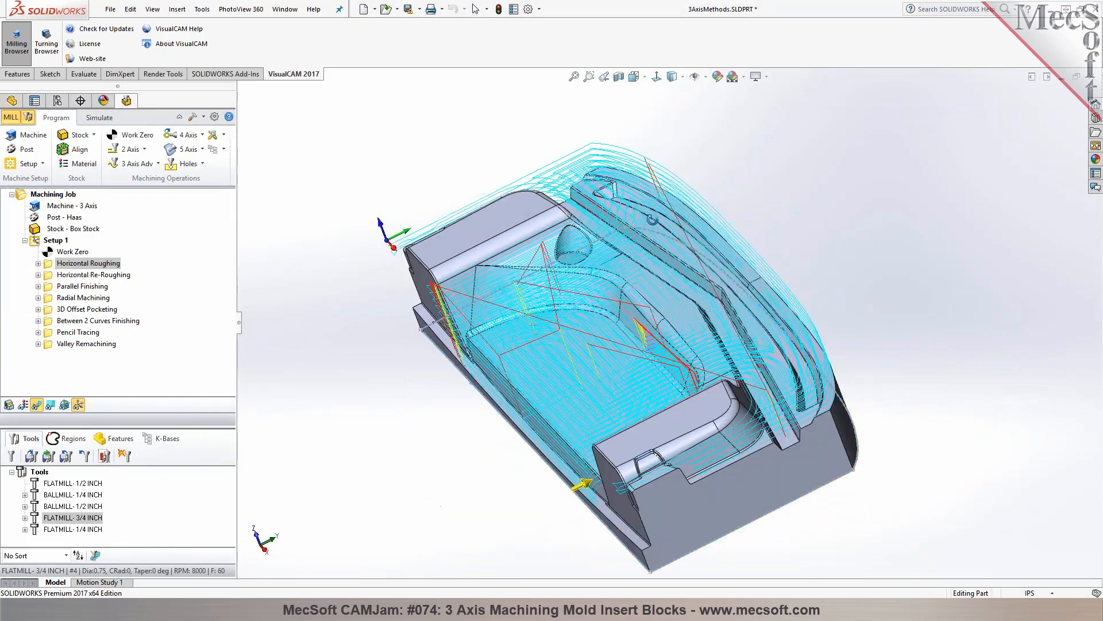
left_click(98, 118)
left_click(93, 149)
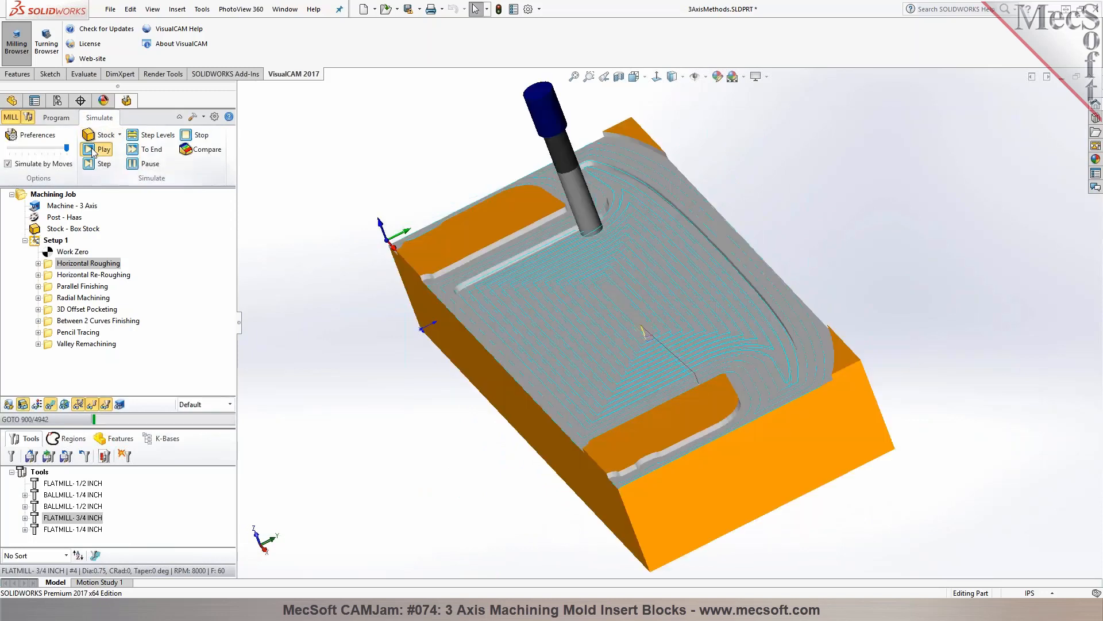
middle_click_drag(390, 282, 454, 312)
scroll(596, 326, "up", 3)
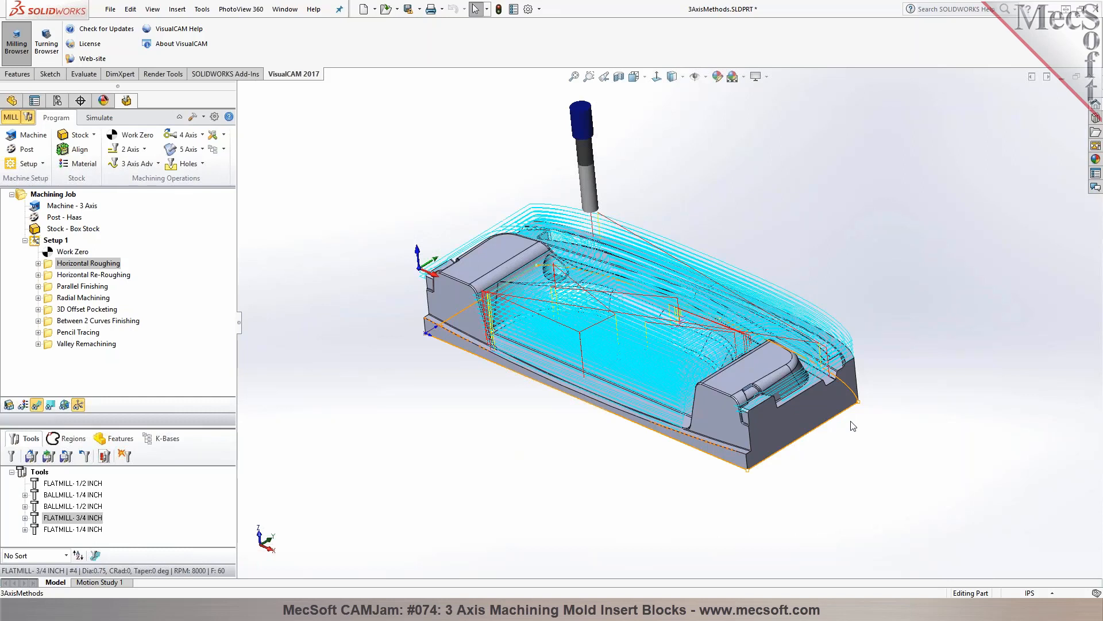
middle_click_drag(461, 306, 601, 249)
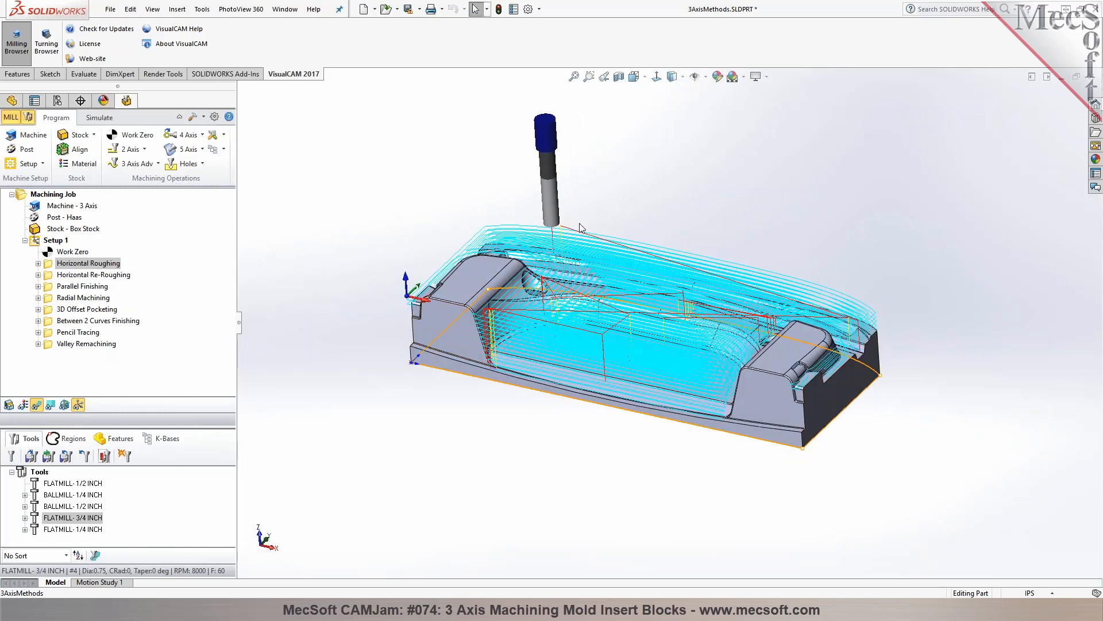
scroll(972, 394, "down", 1)
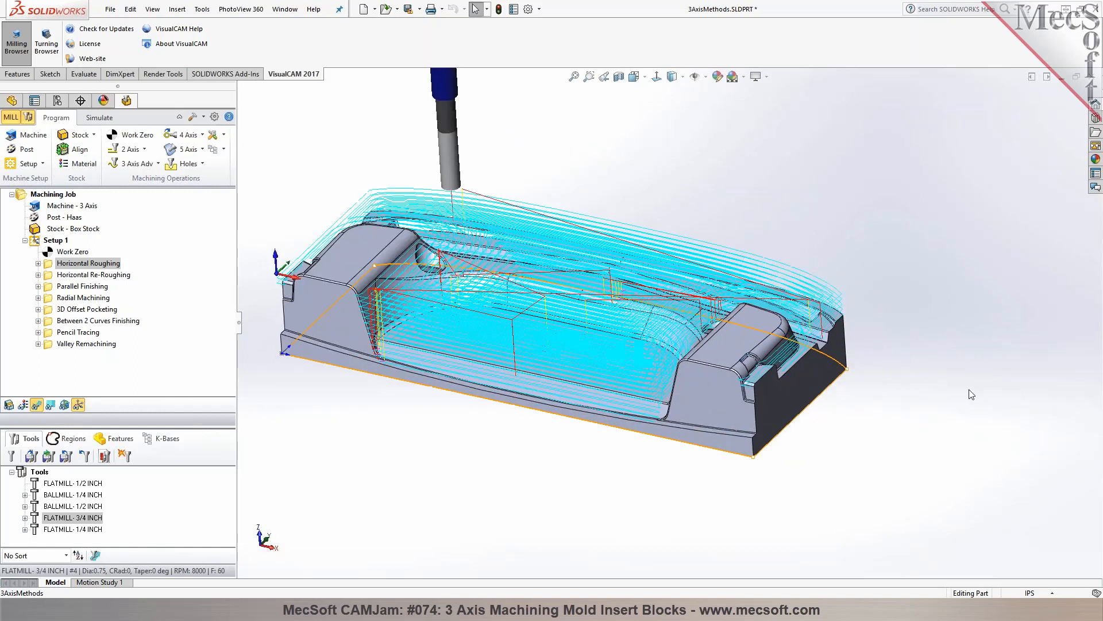
Sketch a corner rectangle about 1.01 by 3.84 in on the part's flat end face, starting on its bottom edge
middle_click_drag(957, 385, 859, 369)
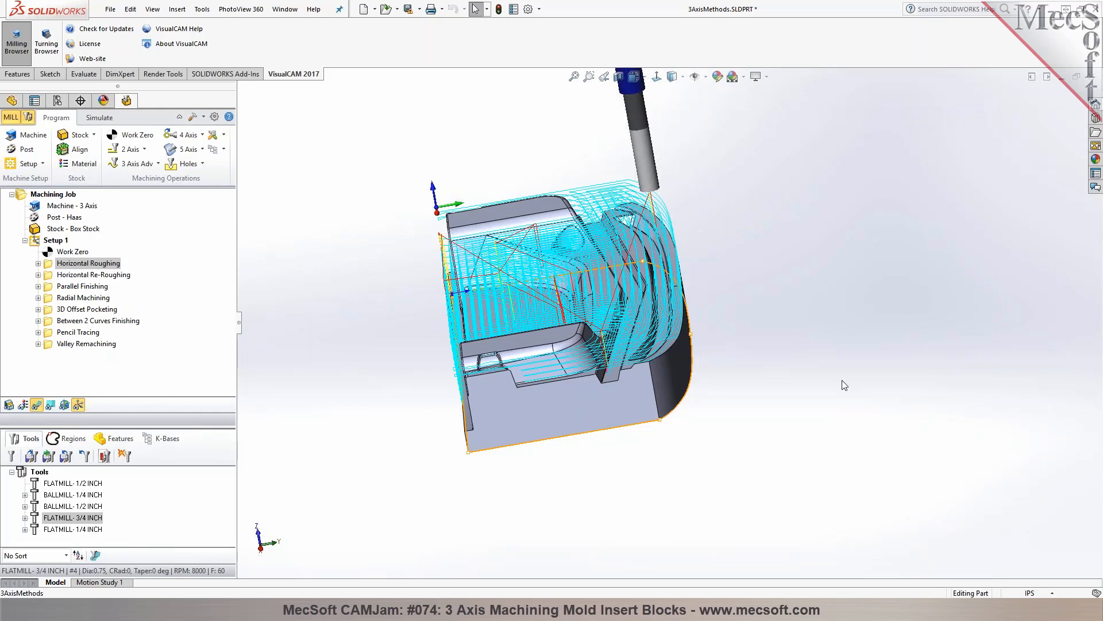
left_click(582, 419)
left_click(684, 385)
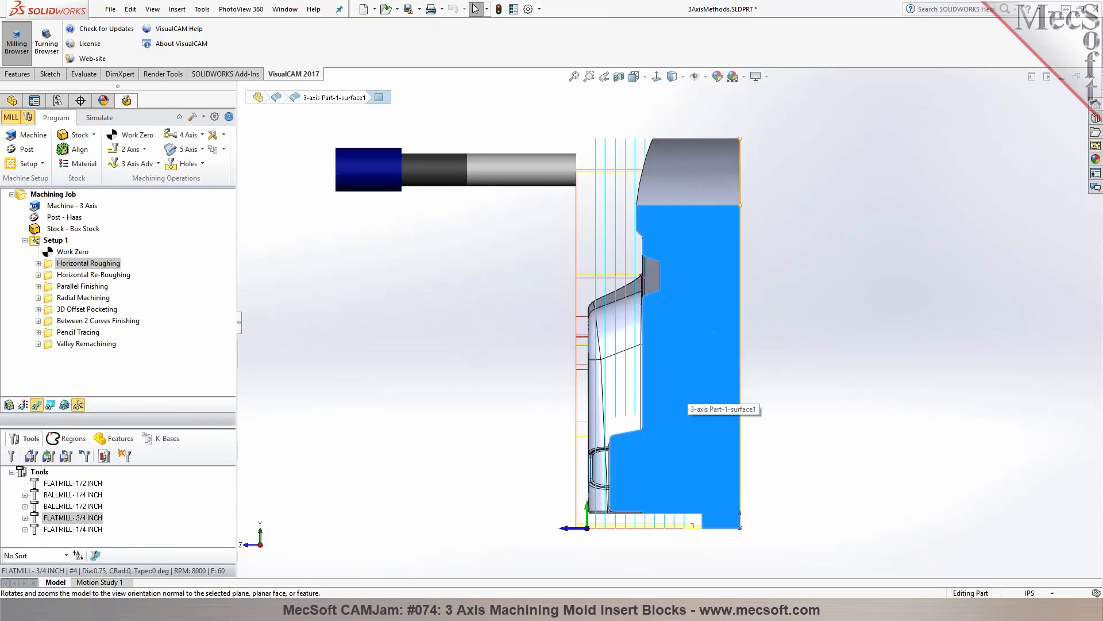
left_click(51, 73)
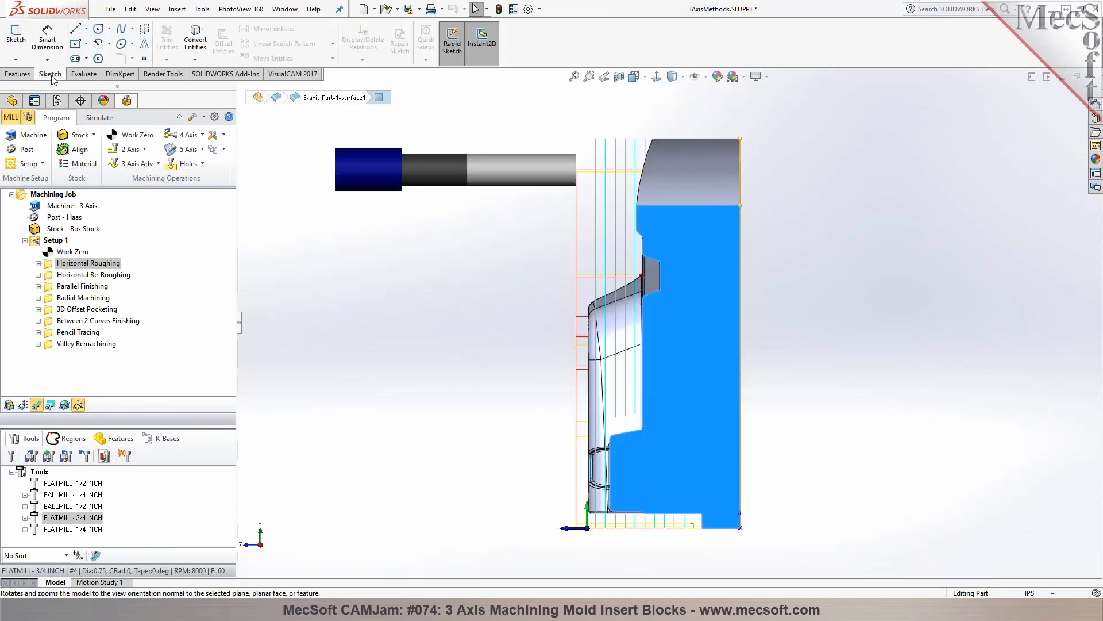
left_click(86, 44)
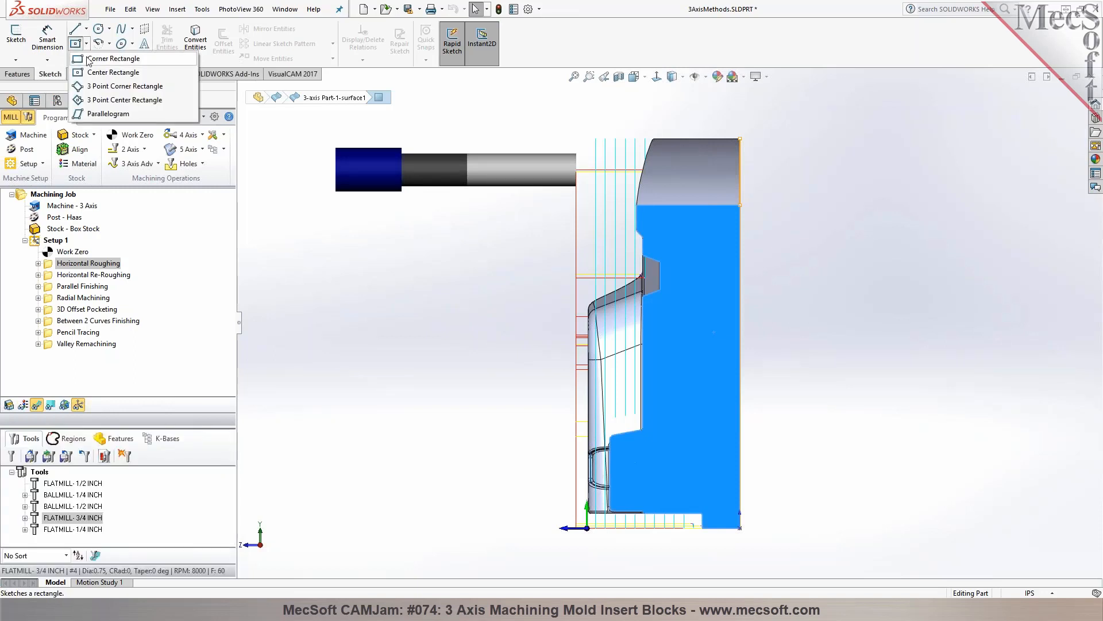
left_click(89, 59)
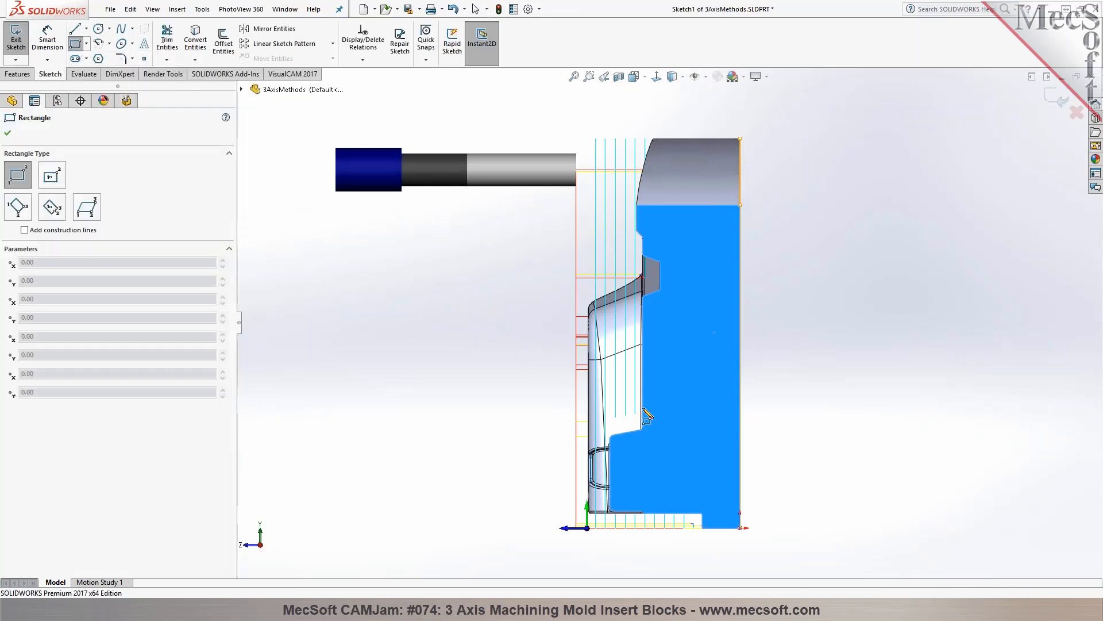
left_click(741, 443)
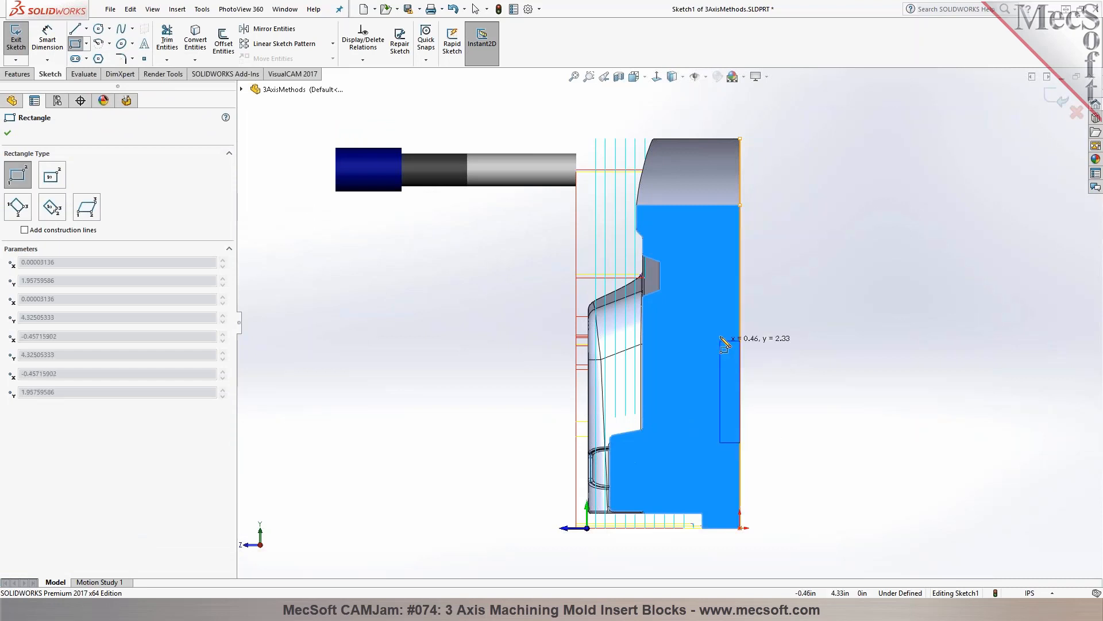
left_click(696, 274)
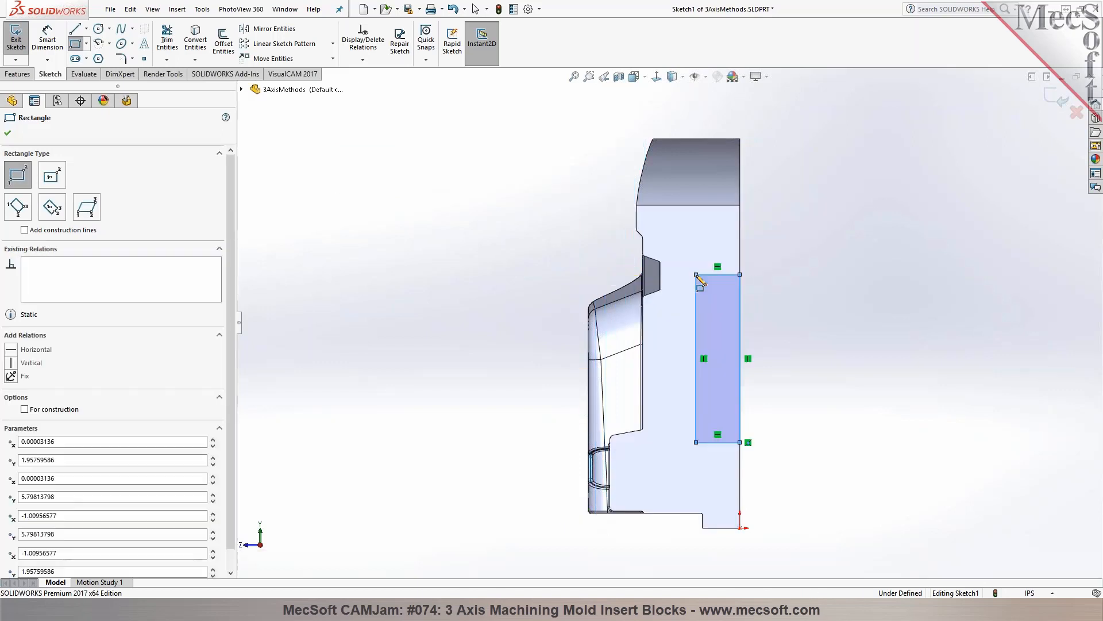
left_click(8, 134)
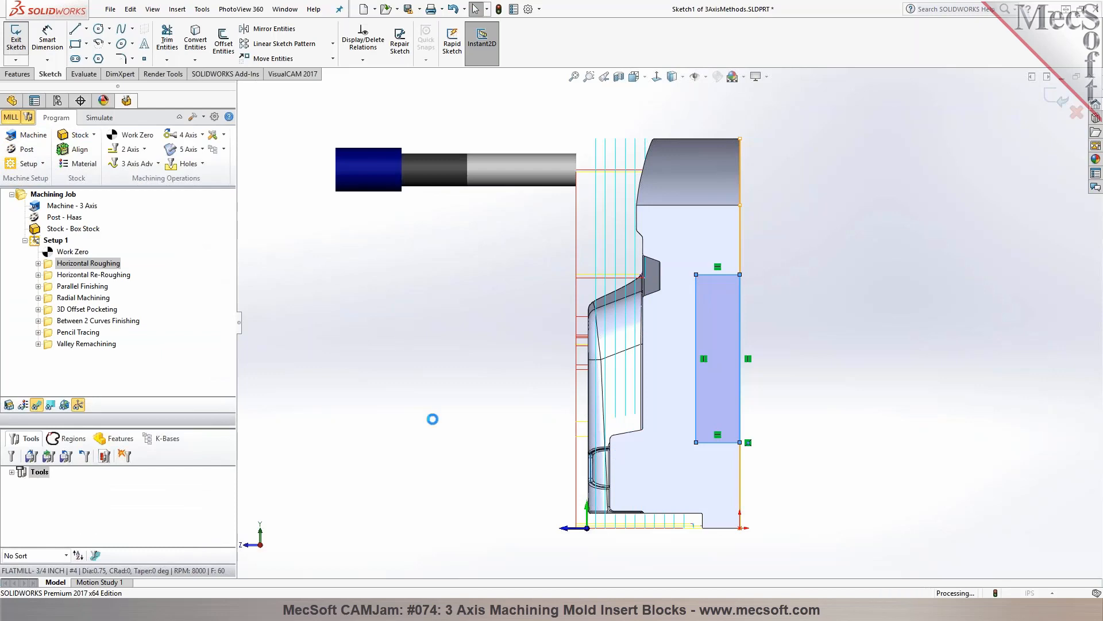
Exit the sketch and extrude the rectangle outward from the end face as a blind boss about 2.1 in long
middle_click_drag(438, 439, 555, 248)
scroll(489, 347, "up", 5)
middle_click_drag(489, 346, 732, 411)
left_click(17, 74)
left_click(21, 40)
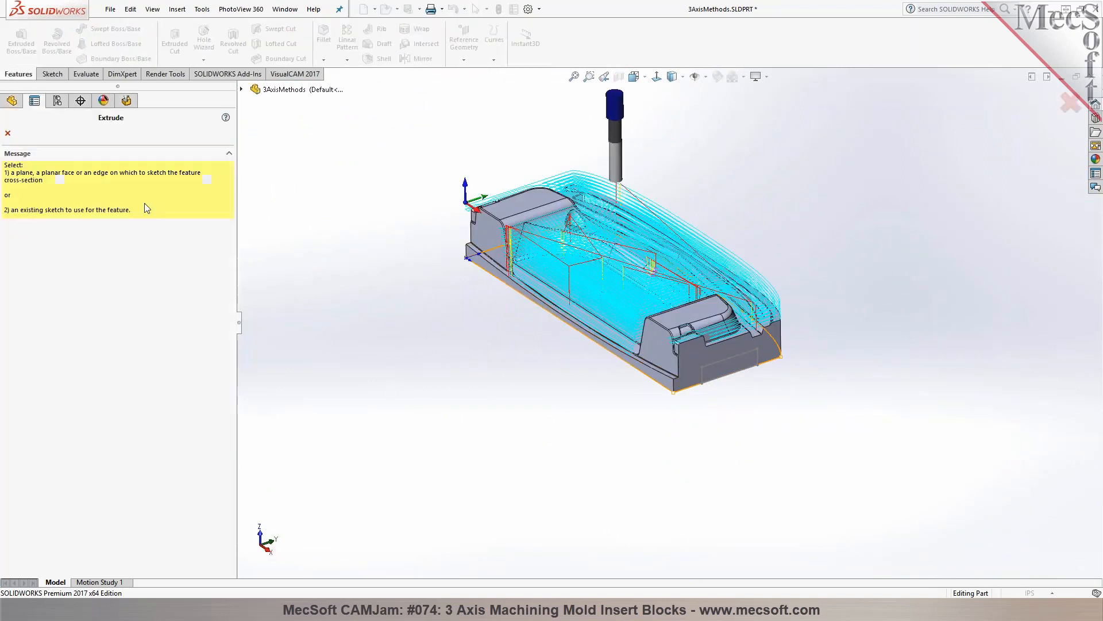
left_click(710, 365)
left_click(736, 369)
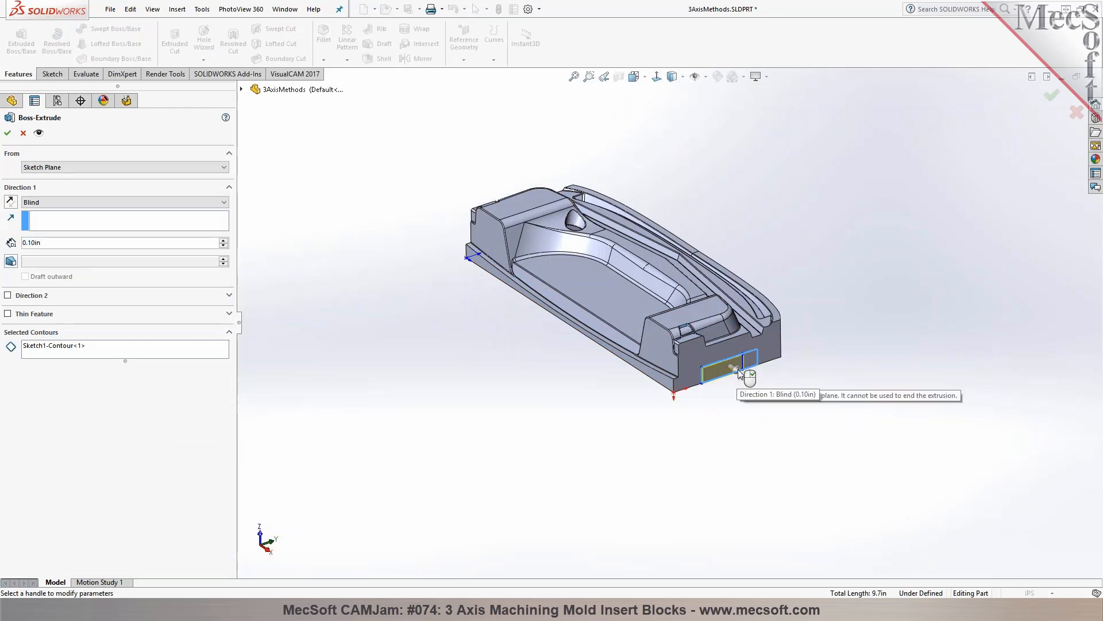
left_click(737, 371)
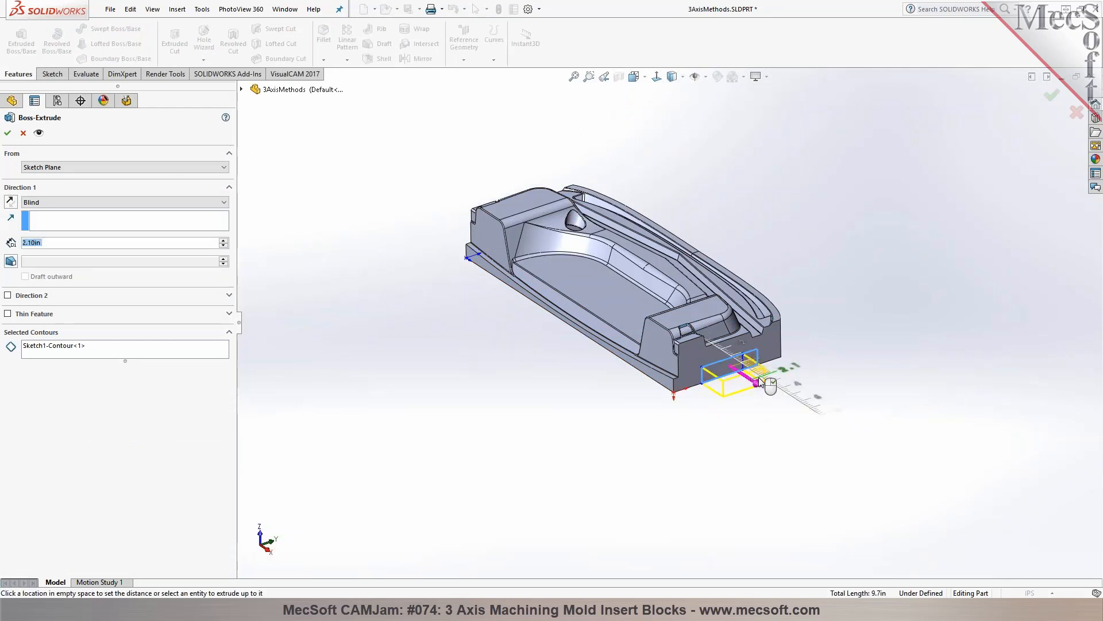
left_click(769, 383)
left_click(1050, 97)
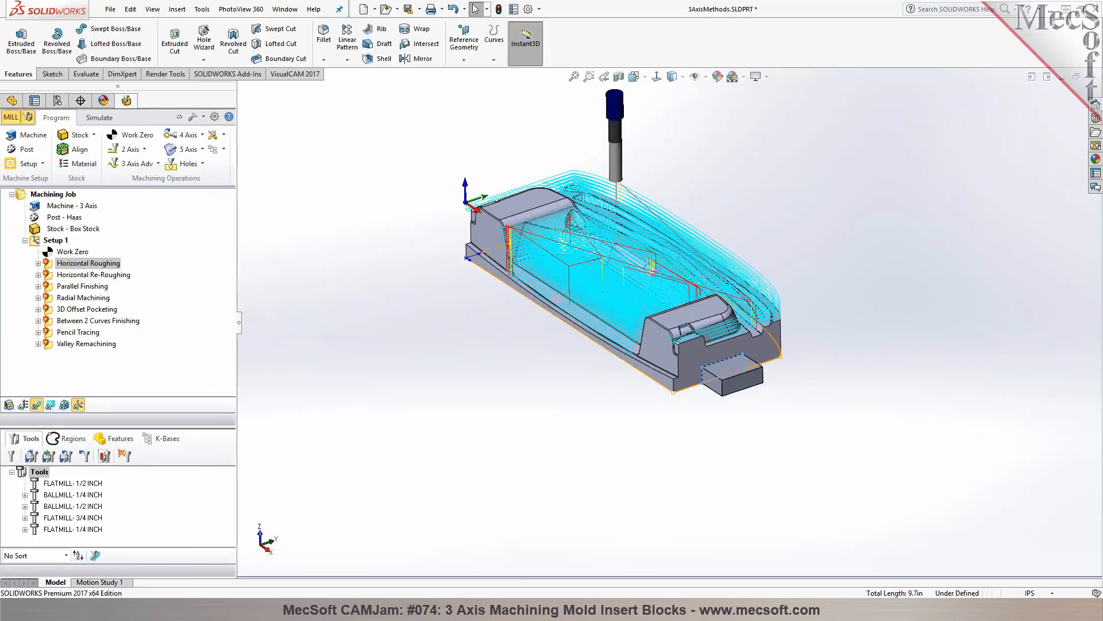
Remove the containment regions from the Horizontal Roughing and regenerate its toolpath for the part with the added end block
scroll(746, 406, "down", 4)
middle_click_drag(685, 354, 664, 400)
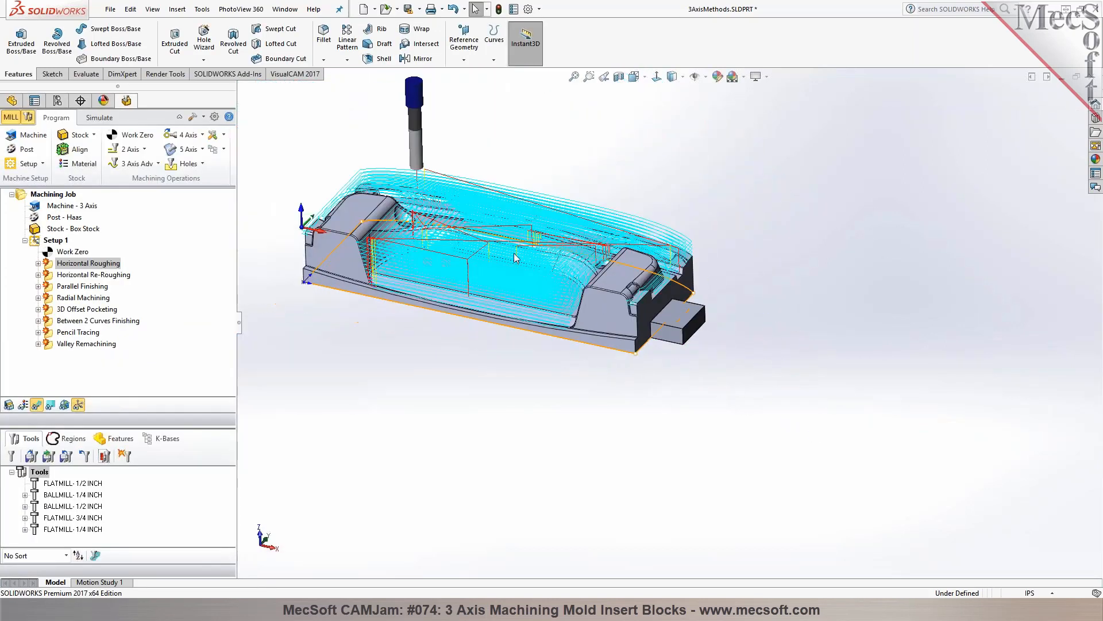
scroll(515, 258, "down", 3)
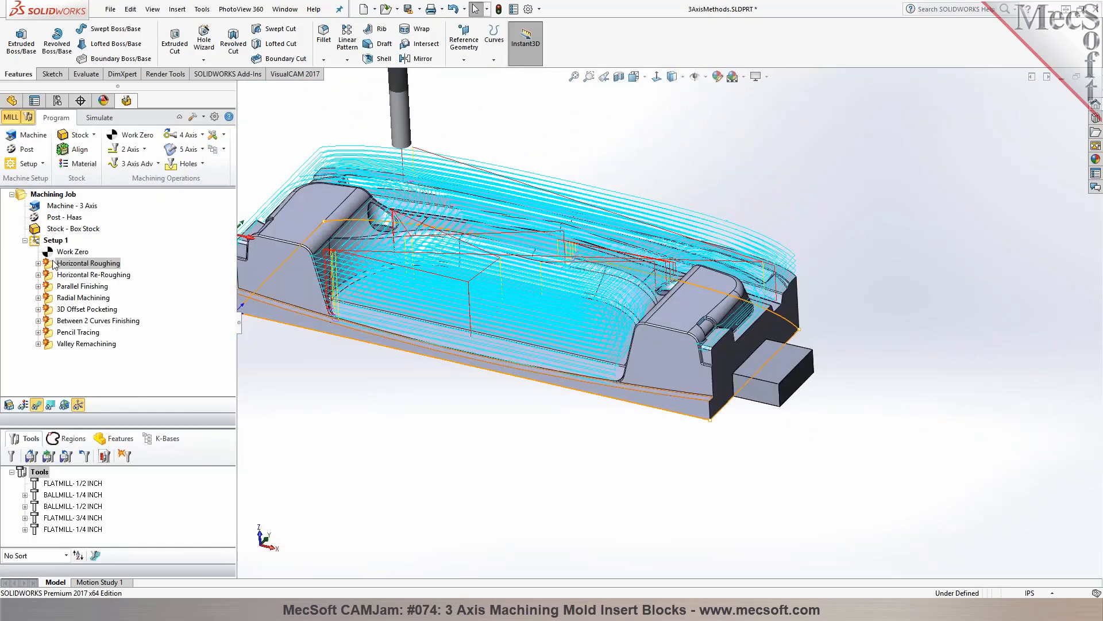
double_click(54, 264)
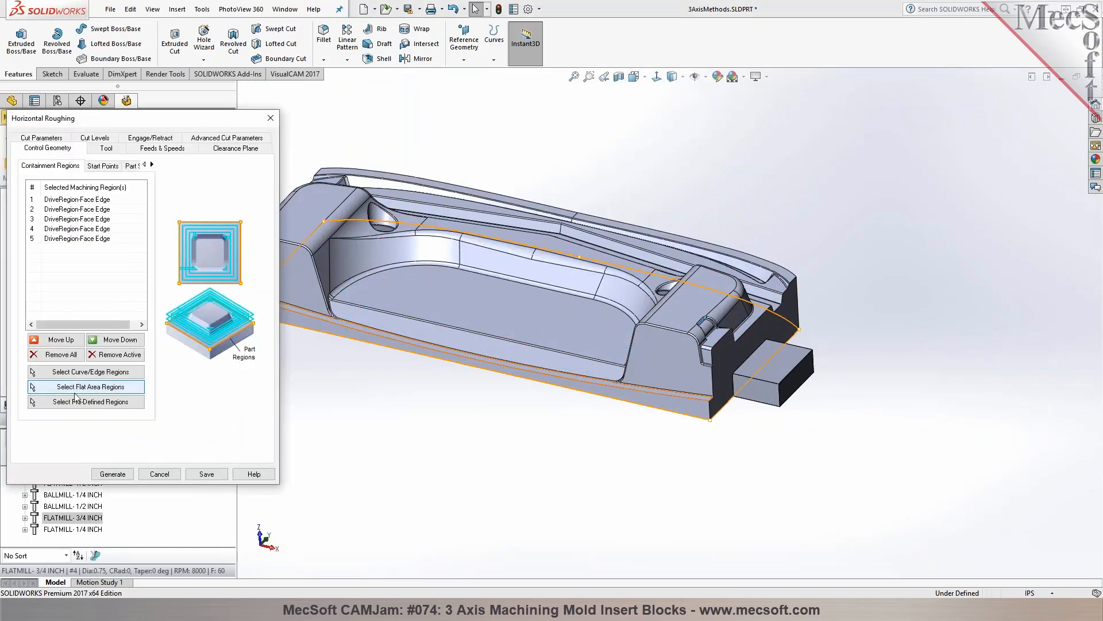
left_click(112, 474)
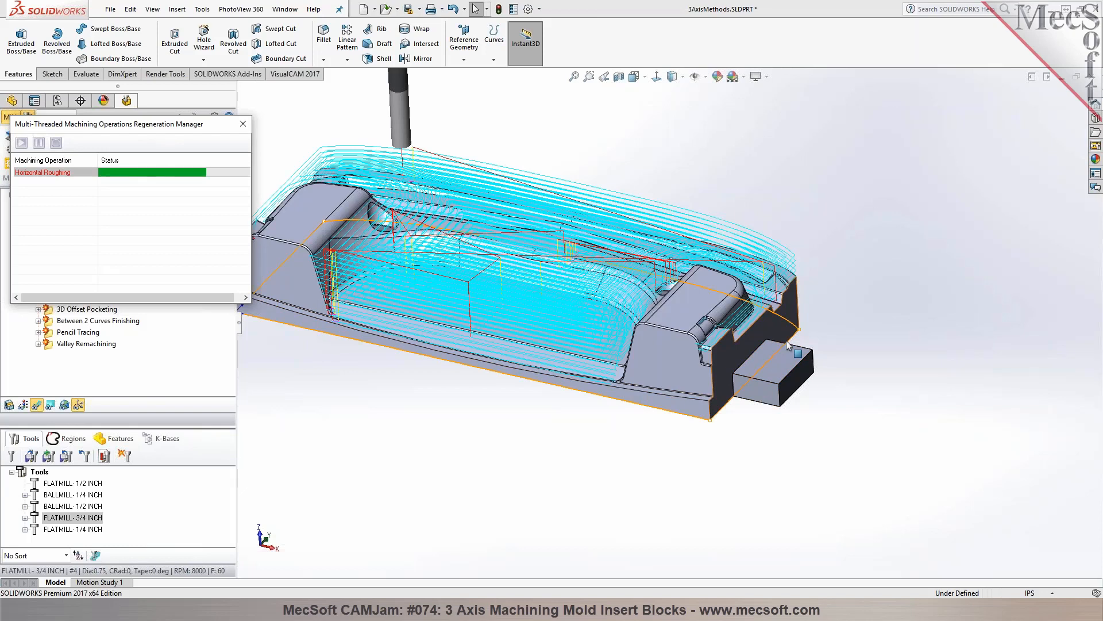
Examine the regenerated Horizontal Roughing toolpath around the extruded block and the outside of the part
middle_click_drag(787, 340, 698, 436)
scroll(697, 437, "down", 3)
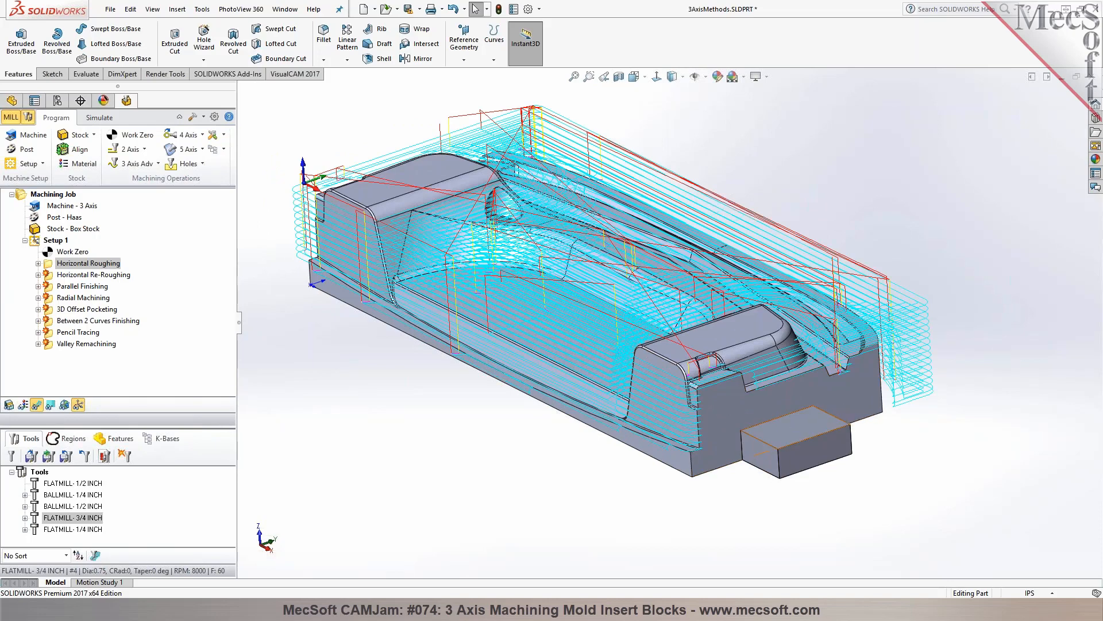
middle_click_drag(774, 436, 690, 460)
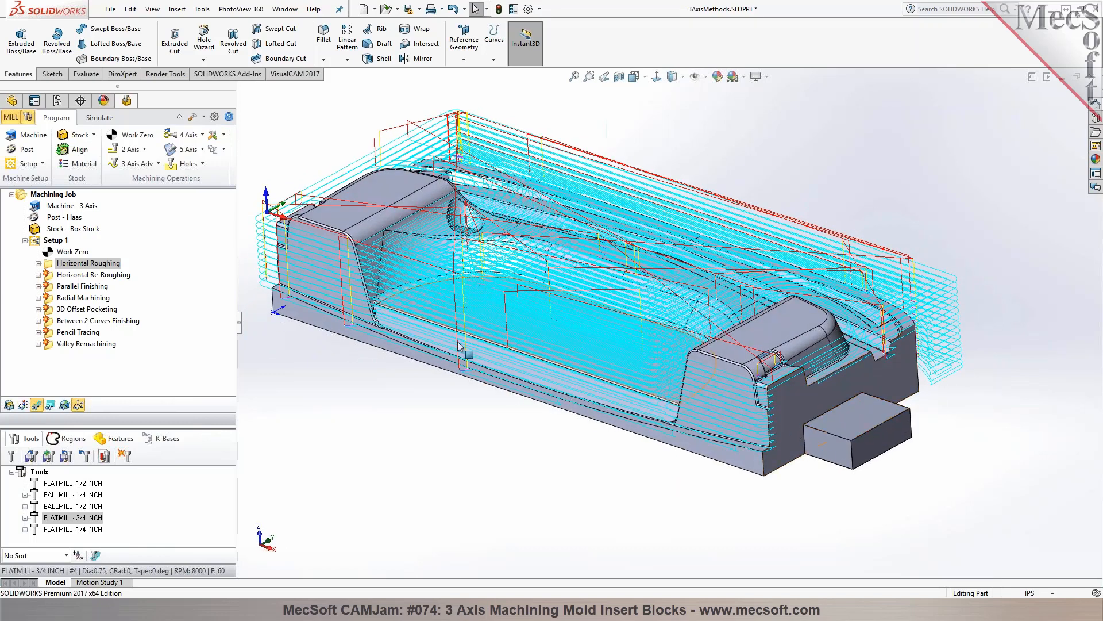
scroll(325, 299, "up", 1)
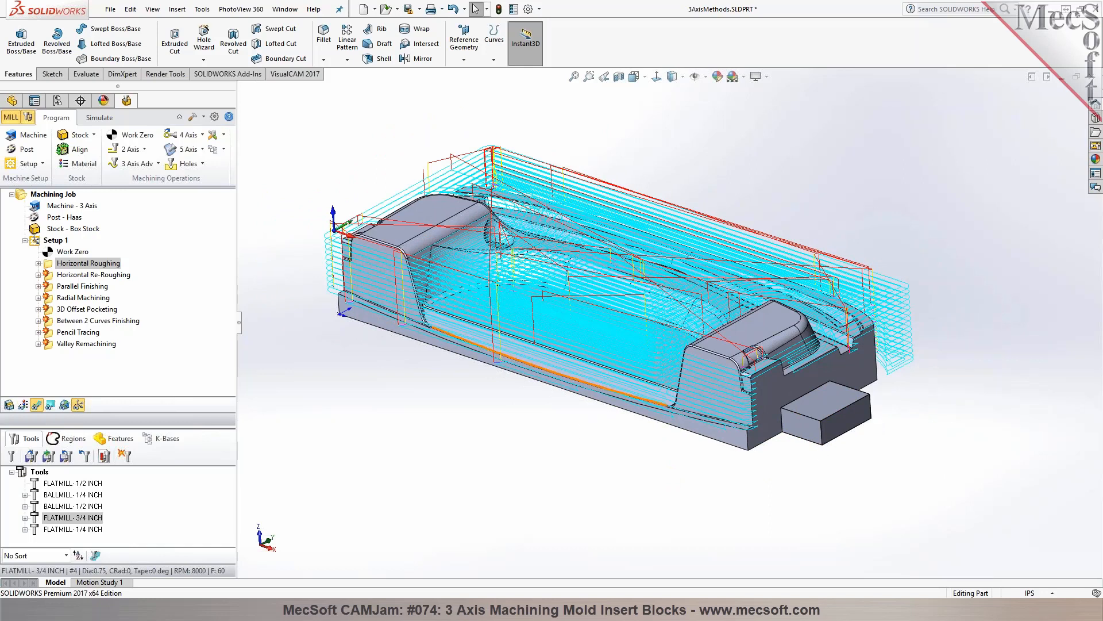
left_click(770, 325)
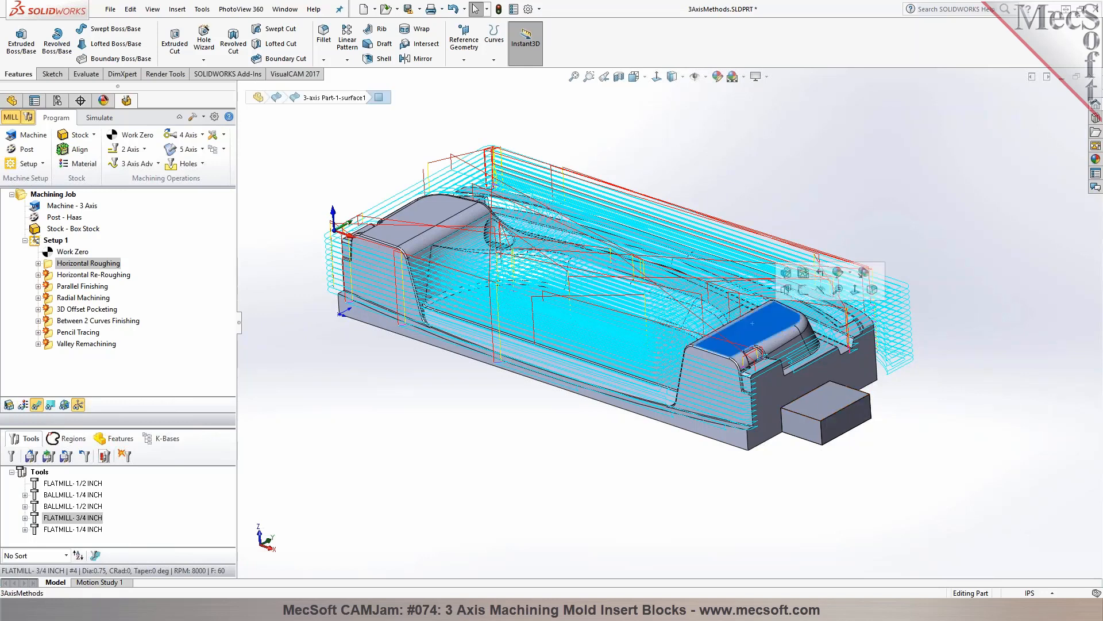
Sketch a corner rectangle about 21.85 by 10.41 in around the whole part on the flat top face of the left raised pad
left_click(855, 296)
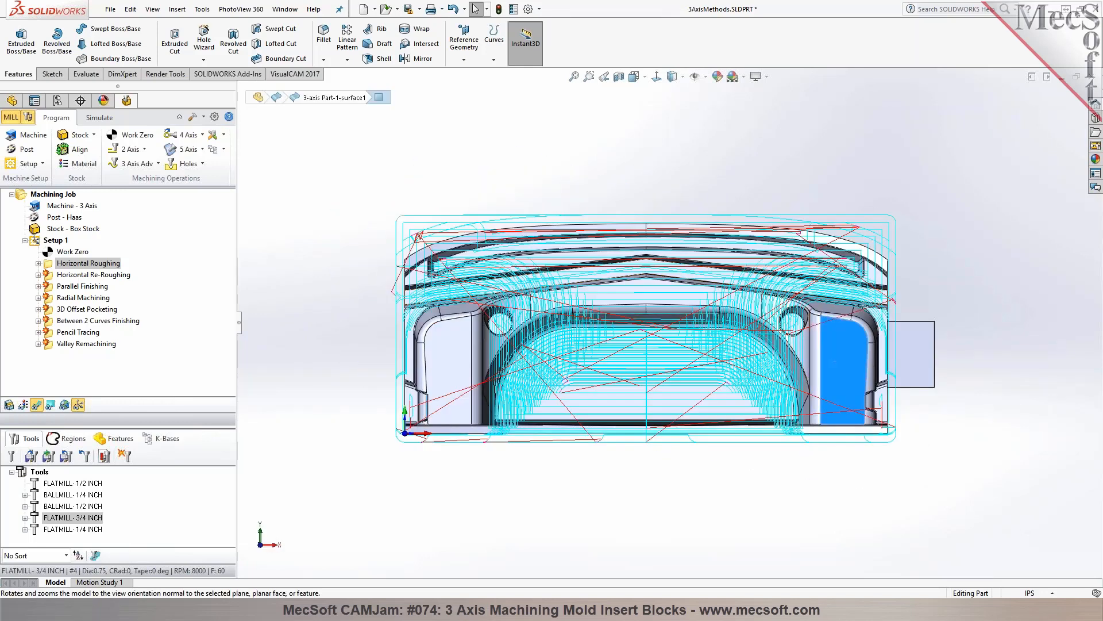
left_click(551, 147)
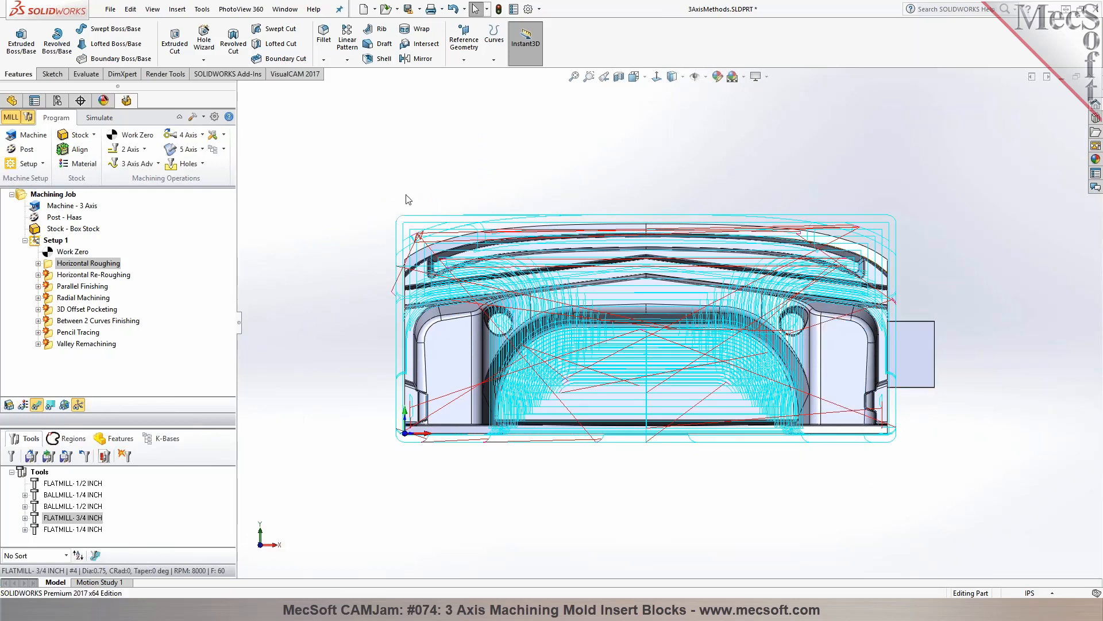
left_click(52, 74)
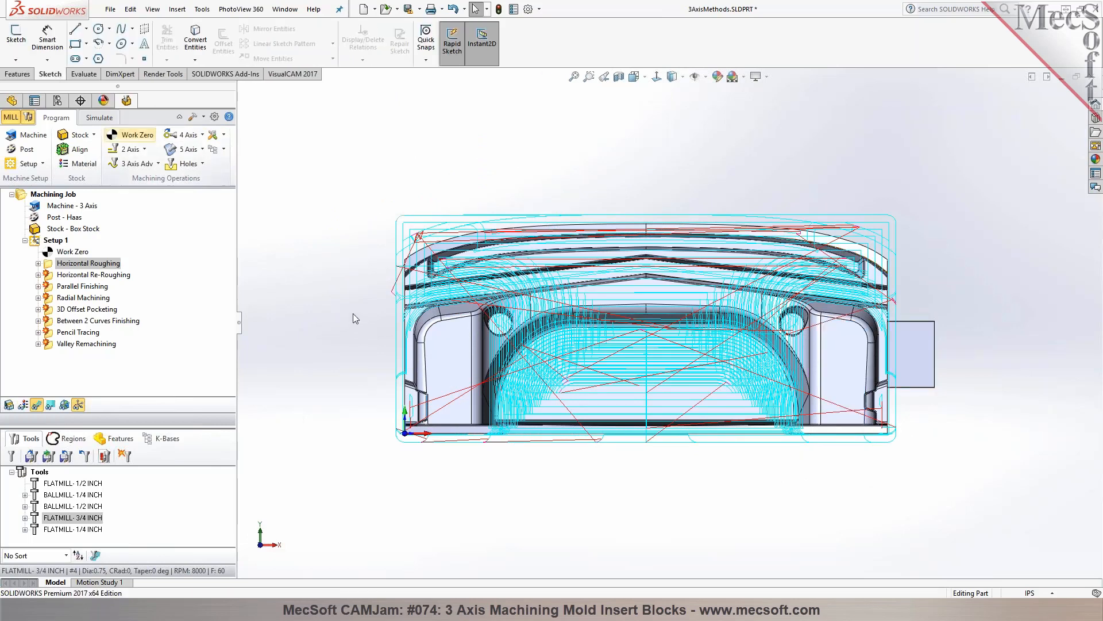
left_click(460, 368)
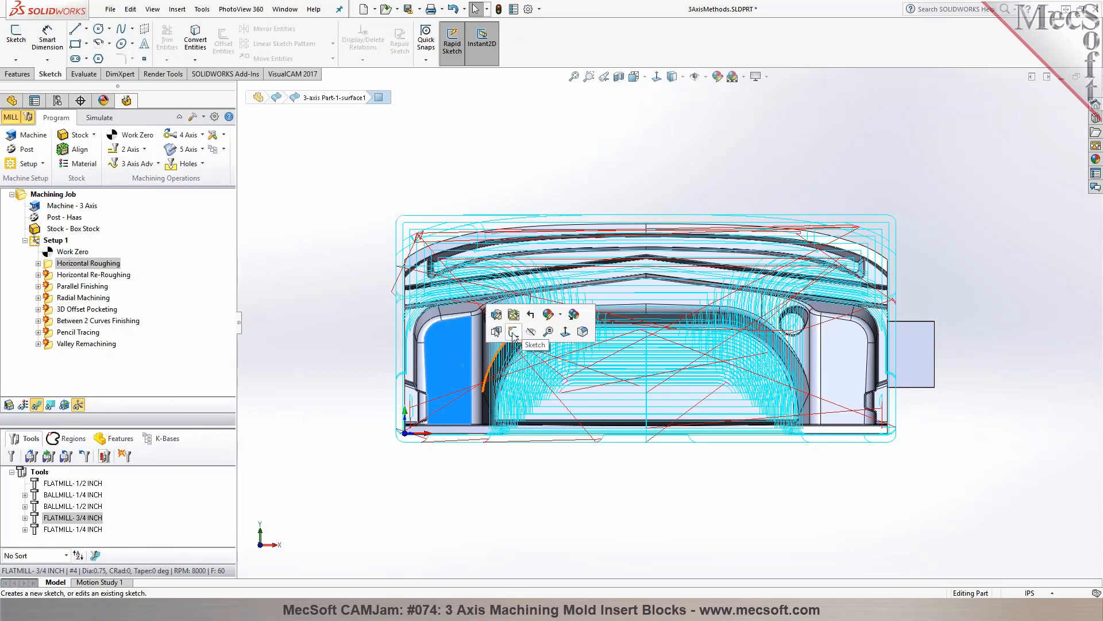
left_click(522, 333)
left_click(75, 43)
mouse_move(370, 194)
left_mouse_down()
mouse_move(820, 436)
mouse_move(913, 460)
mouse_move(907, 452)
left_mouse_up()
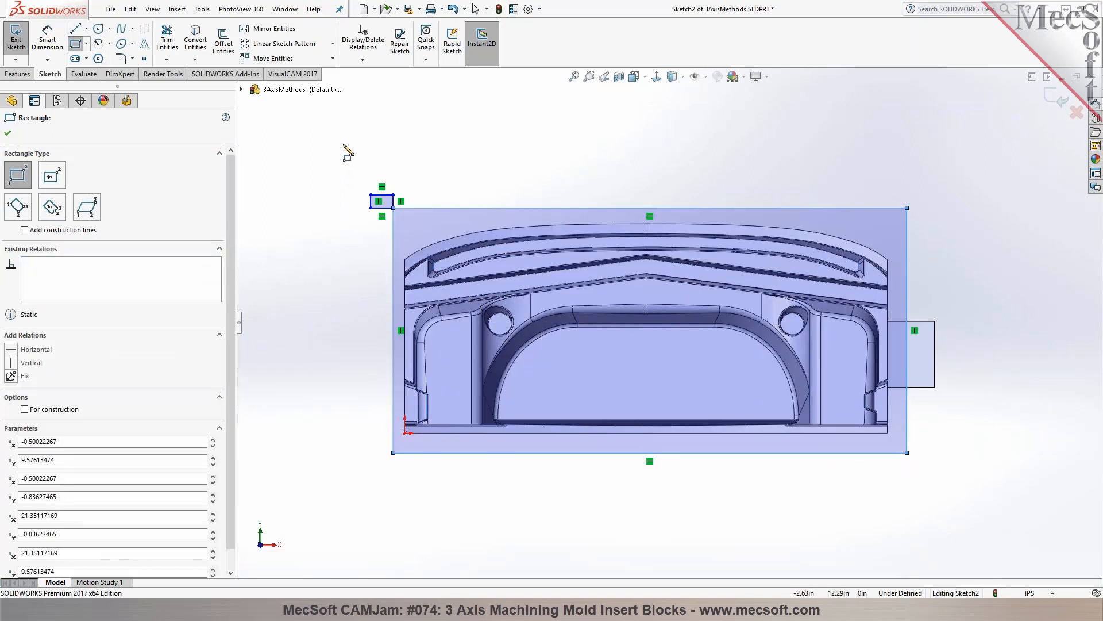
left_click(8, 134)
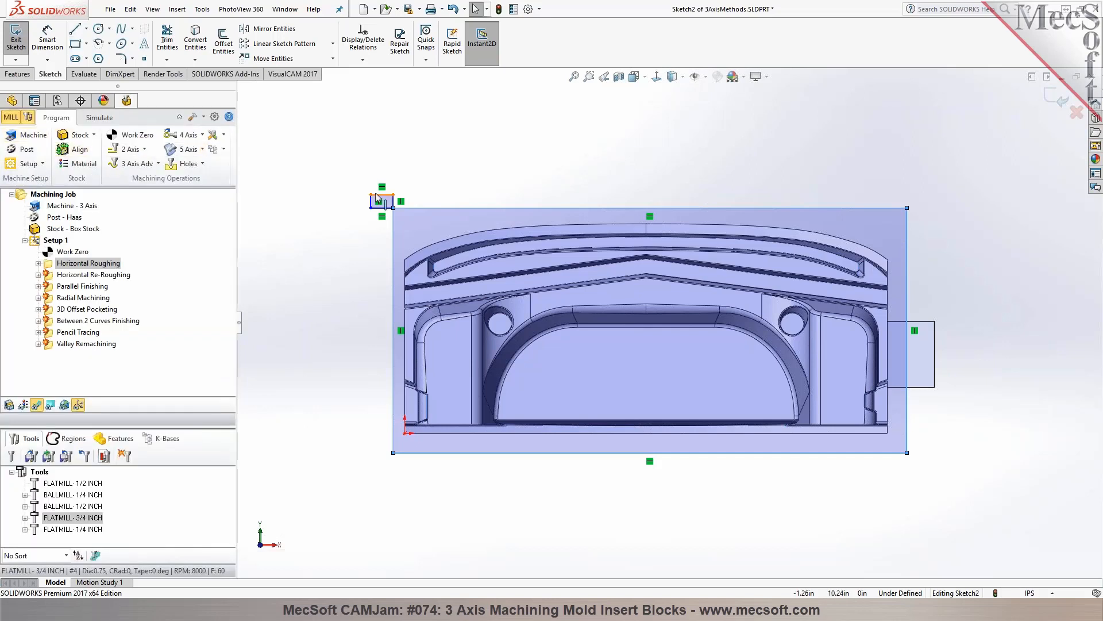
Delete the small stray rectangle at the corner of the large outline and exit the sketch
right_click(378, 195)
left_click(397, 202)
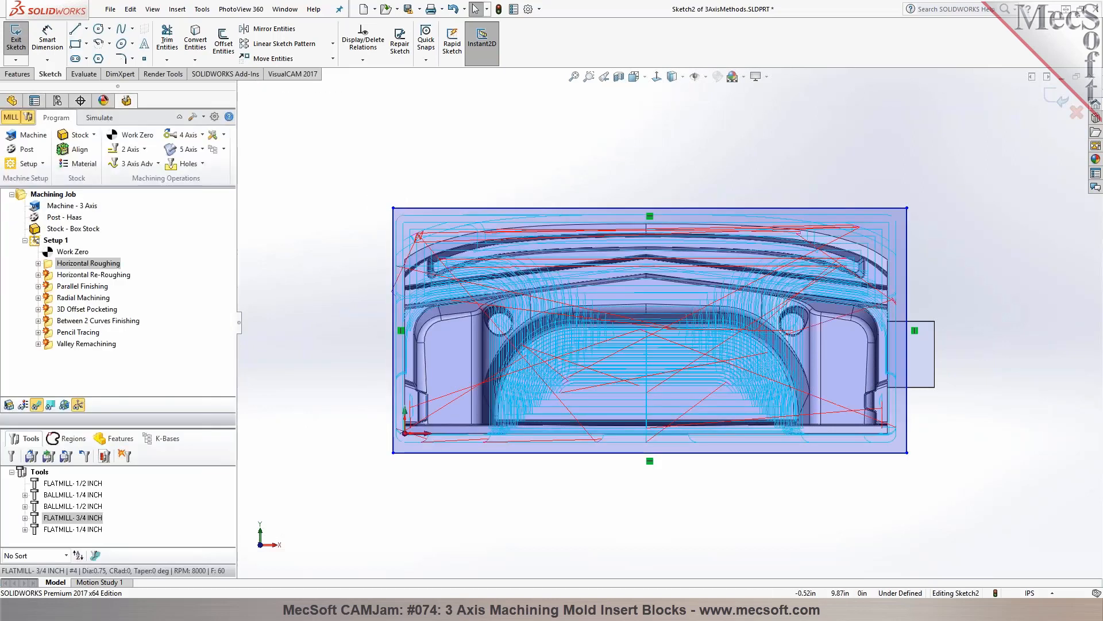
left_click(1057, 99)
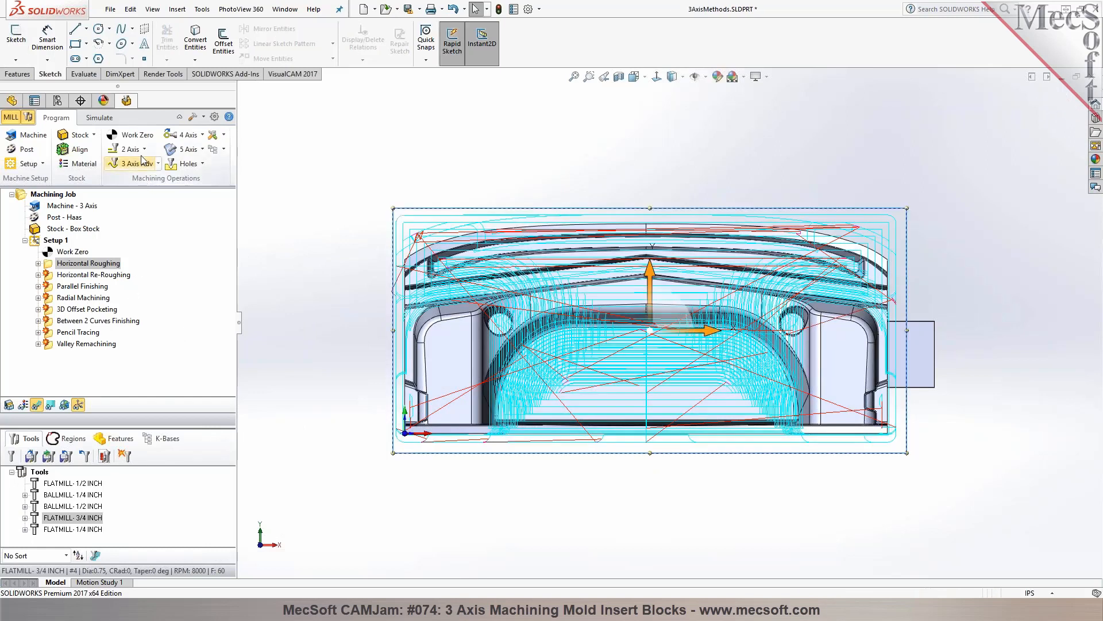
Generate a 3 axis Horizontal Finishing operation with the sketched rectangle as containment and the BALLMILL- 1/2 INCH tool
left_click(138, 163)
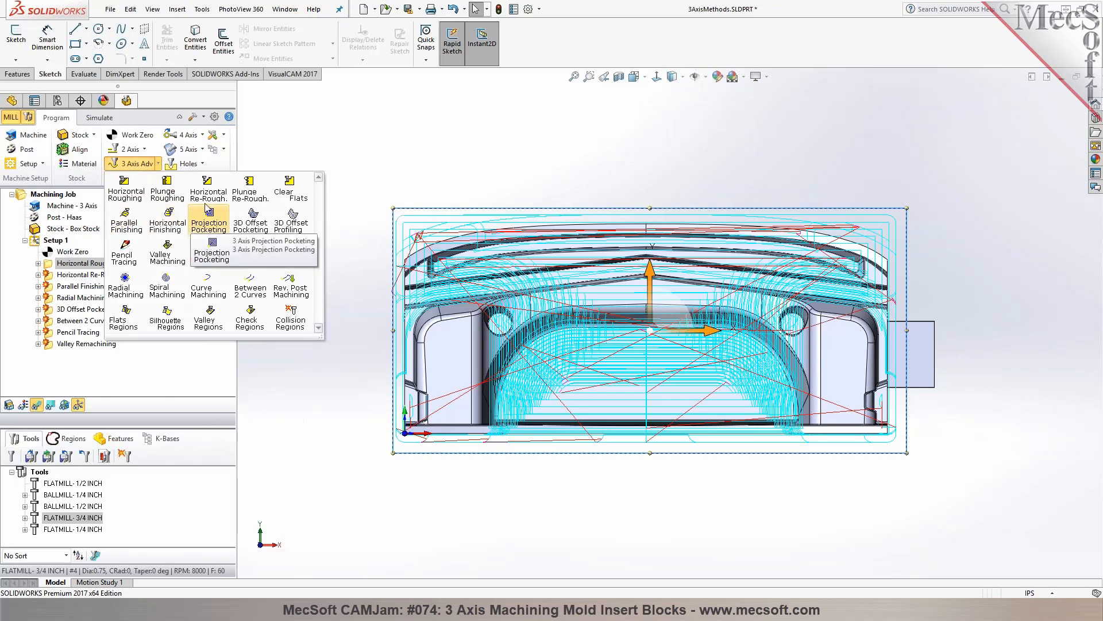
left_click(167, 226)
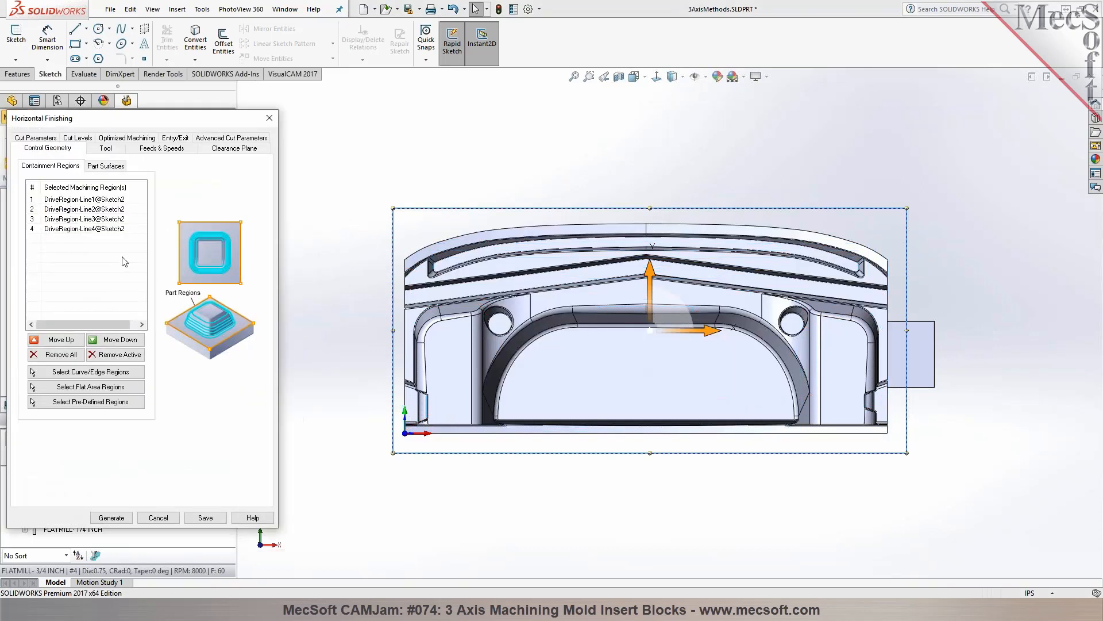
left_click(105, 148)
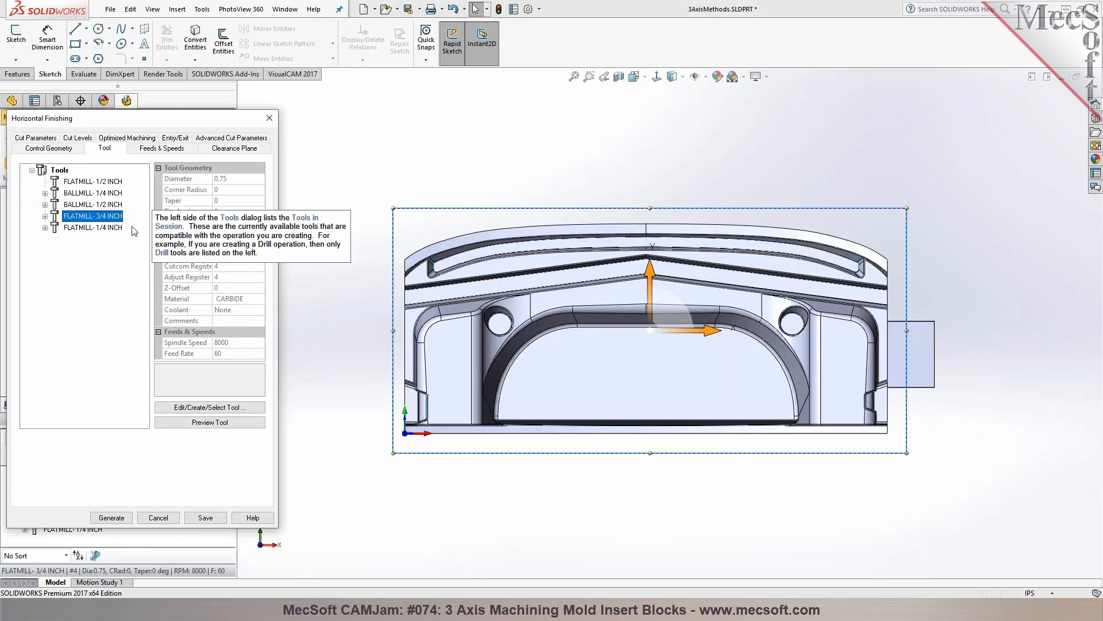
left_click(86, 205)
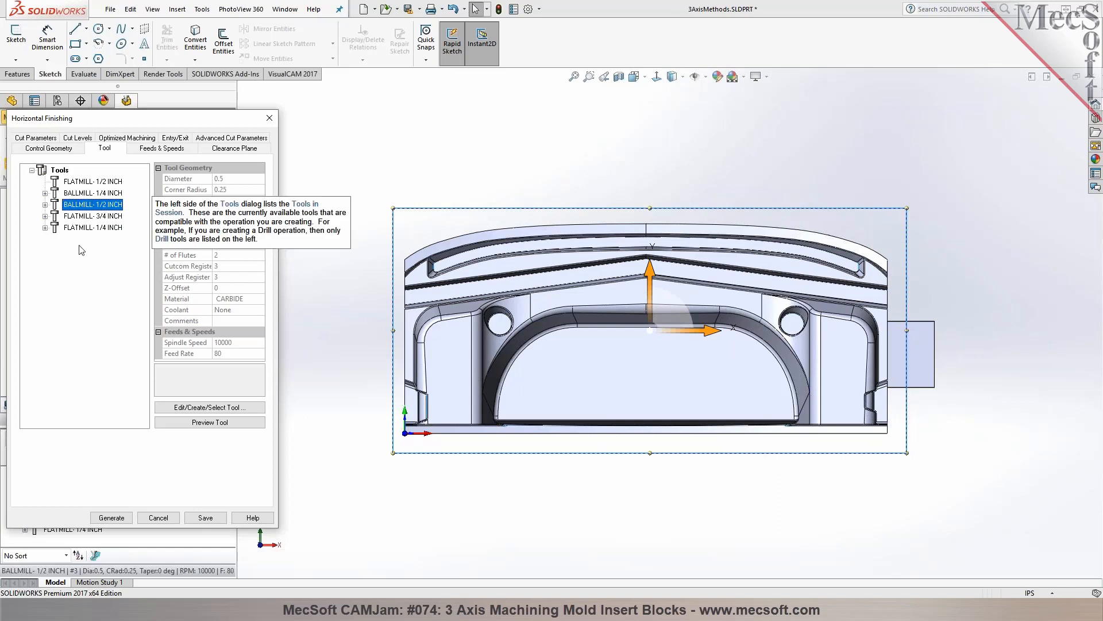
left_click(112, 517)
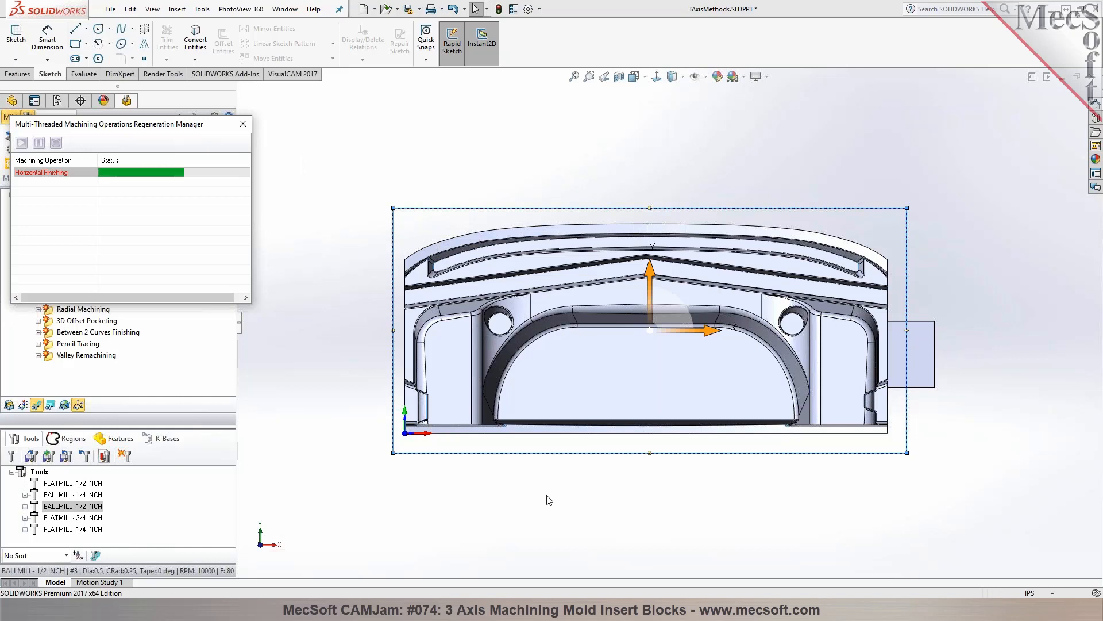
Examine the Horizontal Finishing toolpath around the extruded end block and along the outer walls of the part
middle_click_drag(538, 494, 459, 277)
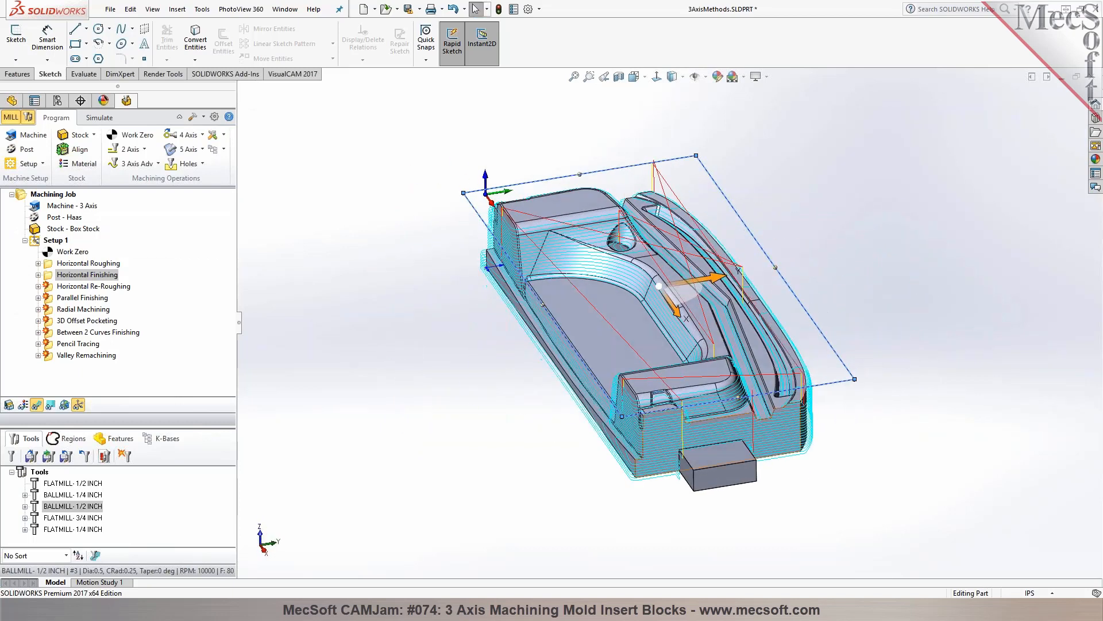
scroll(839, 502, "down", 6)
middle_click_drag(823, 489, 815, 458)
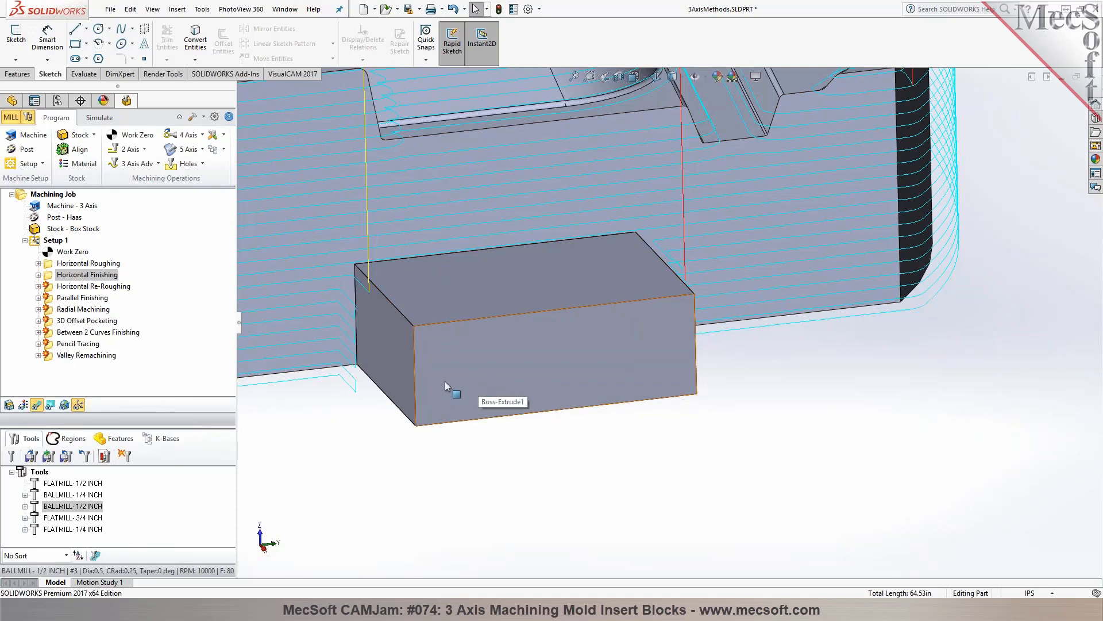
scroll(444, 382, "up", 5)
middle_click_drag(444, 382, 475, 380)
scroll(525, 321, "down", 5)
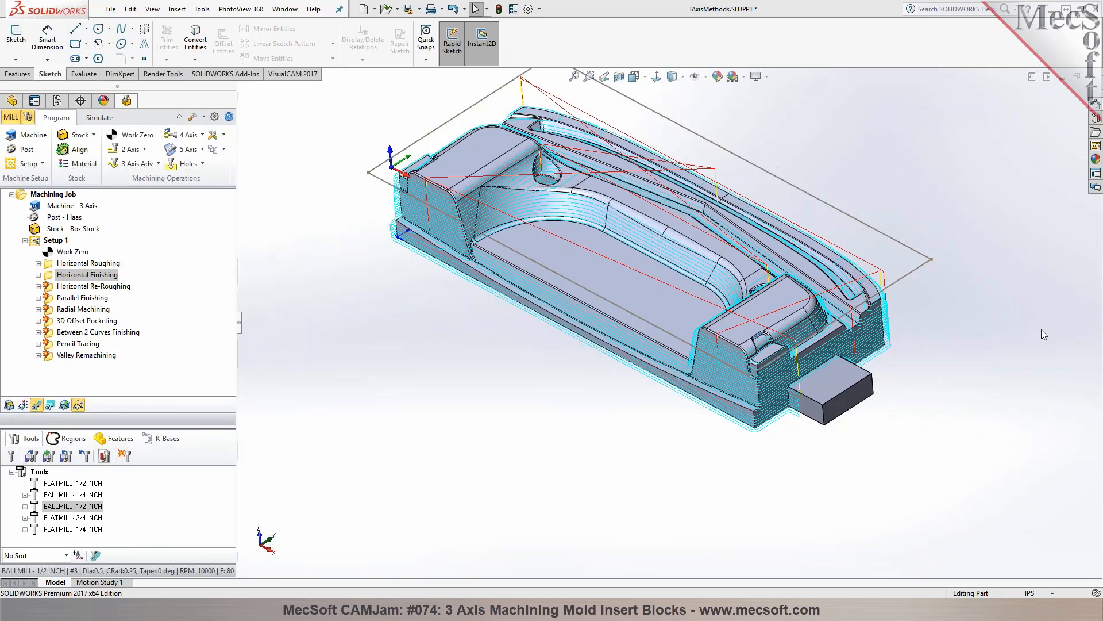
scroll(686, 296, "down", 3)
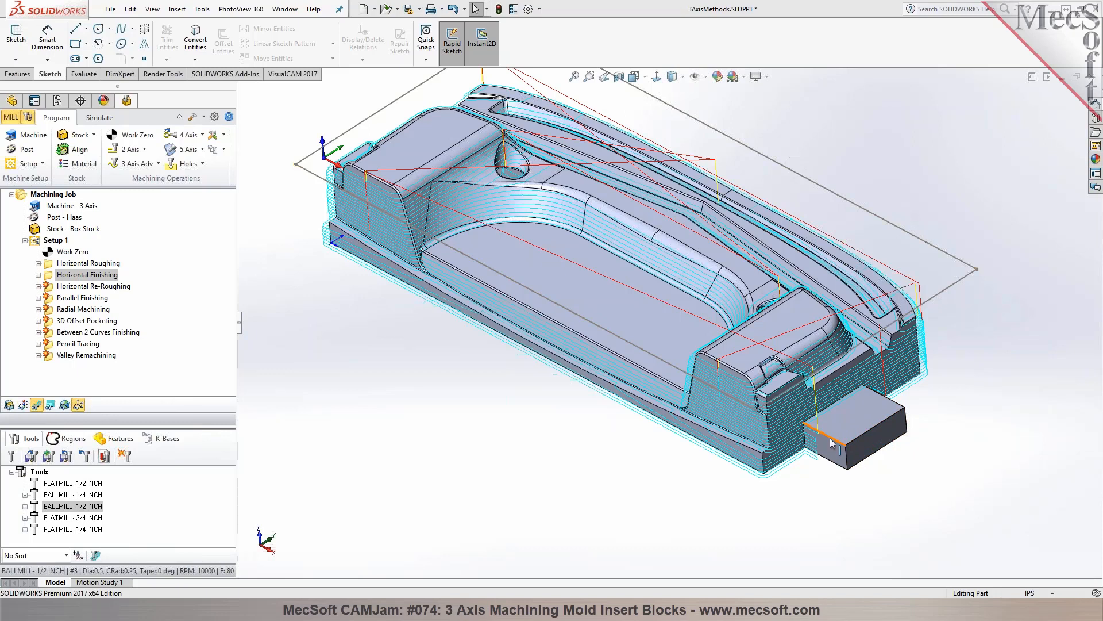
mouse_move(836, 422)
middle_mouse_down()
mouse_move(832, 386)
mouse_move(842, 410)
middle_mouse_up()
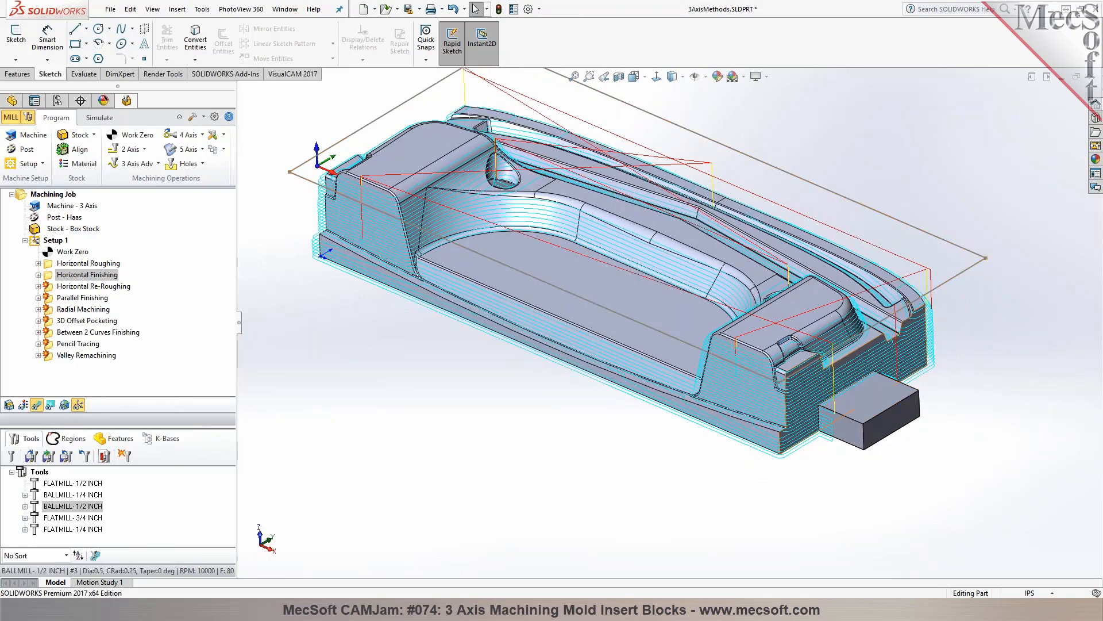
scroll(842, 414, "up", 4)
scroll(893, 443, "down", 6)
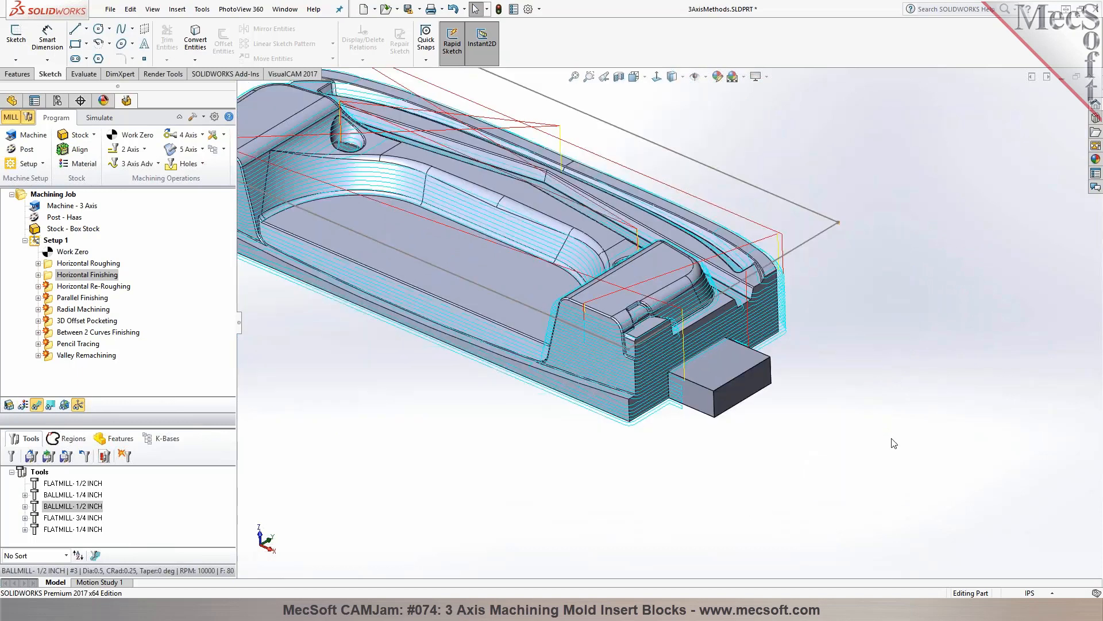
middle_click_drag(347, 179, 411, 224)
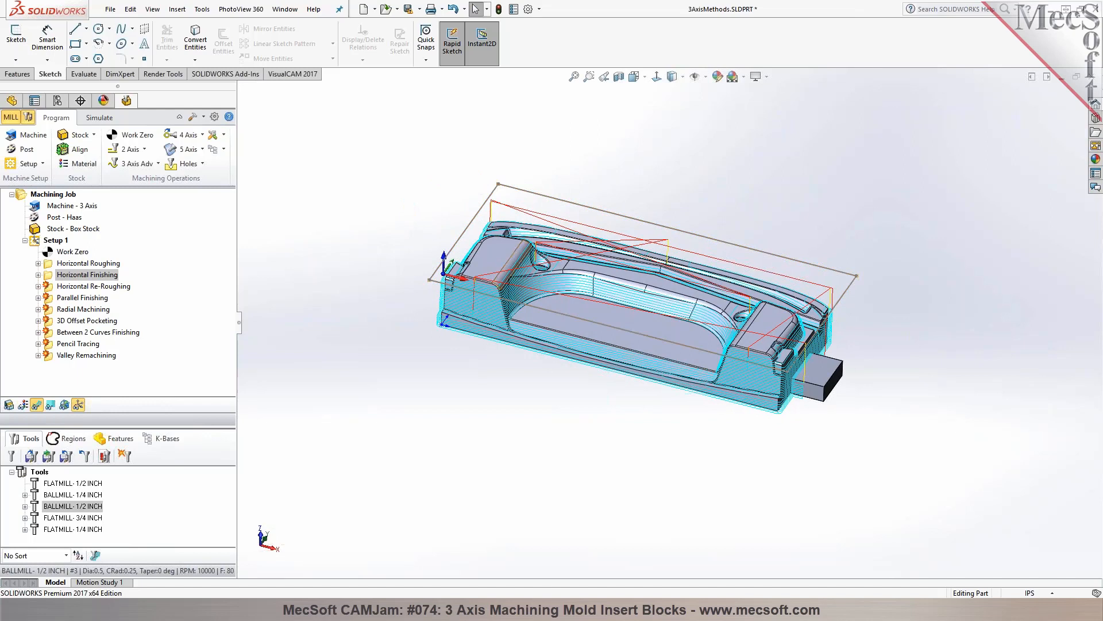
left_click(130, 149)
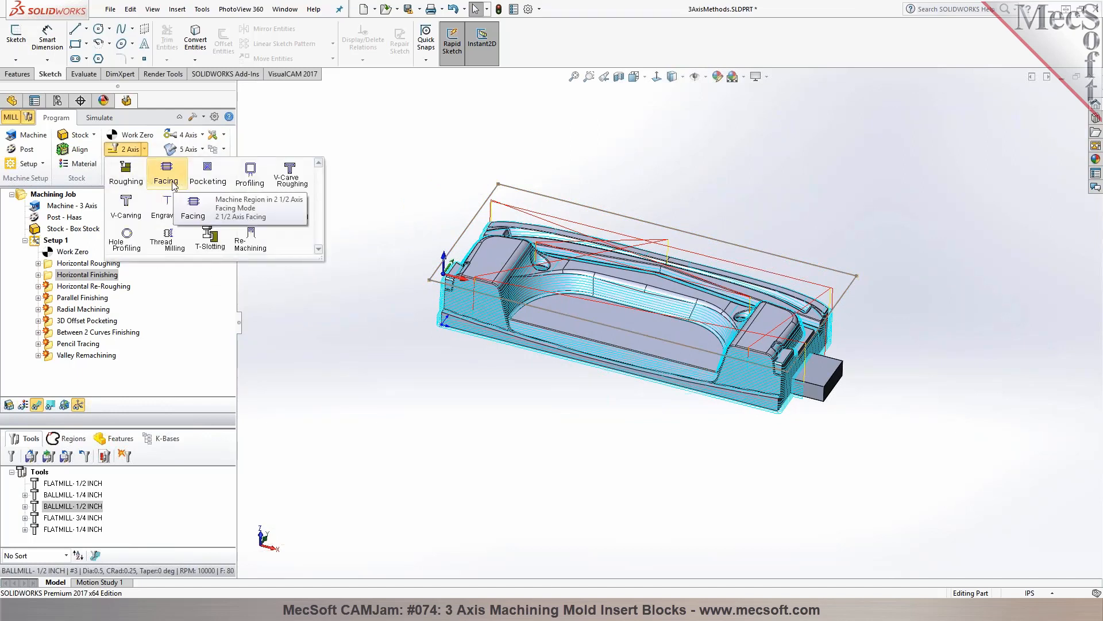
left_click(166, 176)
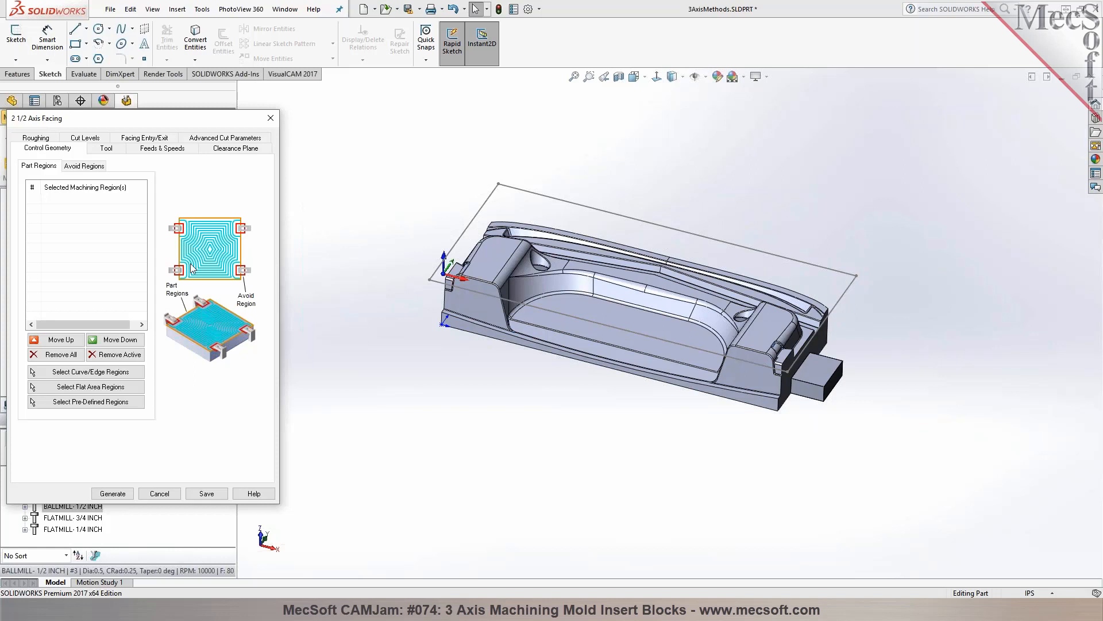
left_click(167, 498)
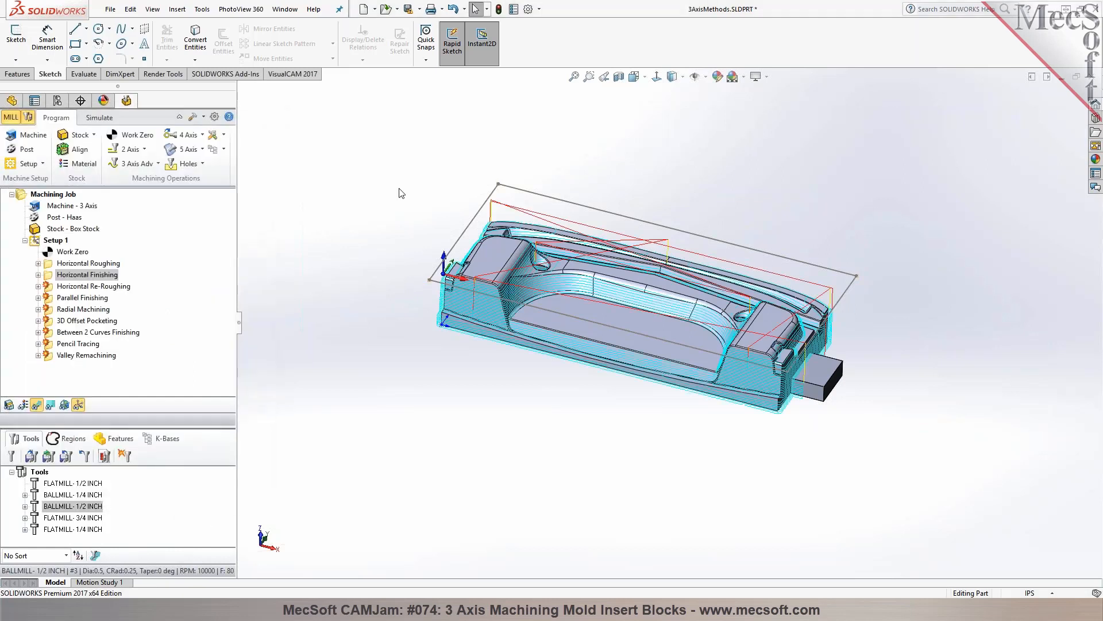
right_click(511, 191)
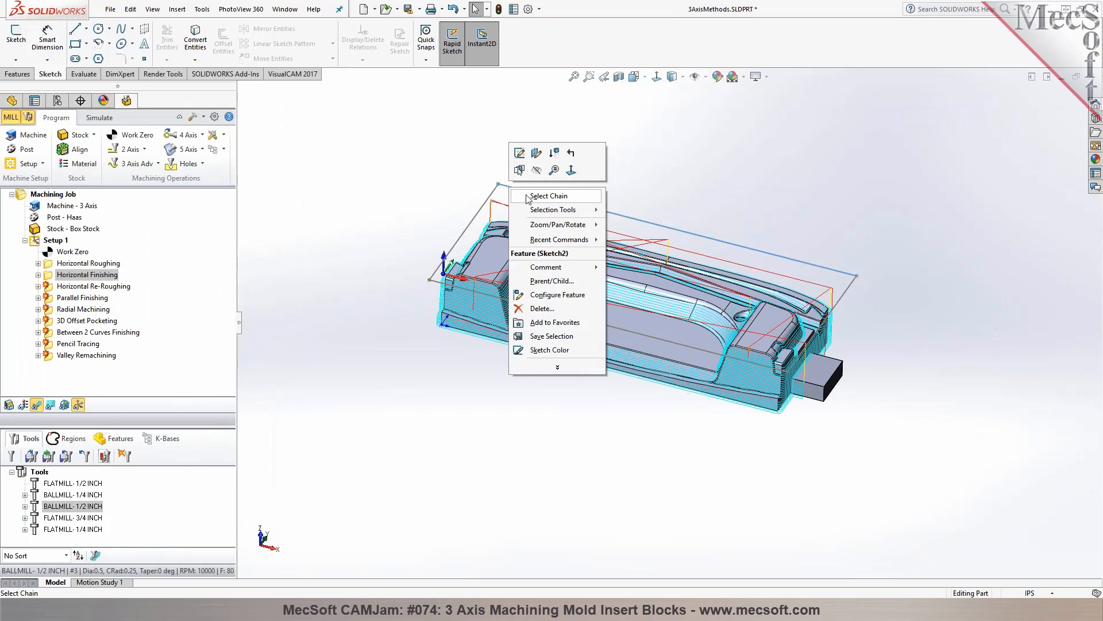
left_click(527, 198)
Start a new sketch on the left raised pad's top face and draw a clamp rectangle about 1.88 by 2.64 in across the part's left edge
left_click(500, 246)
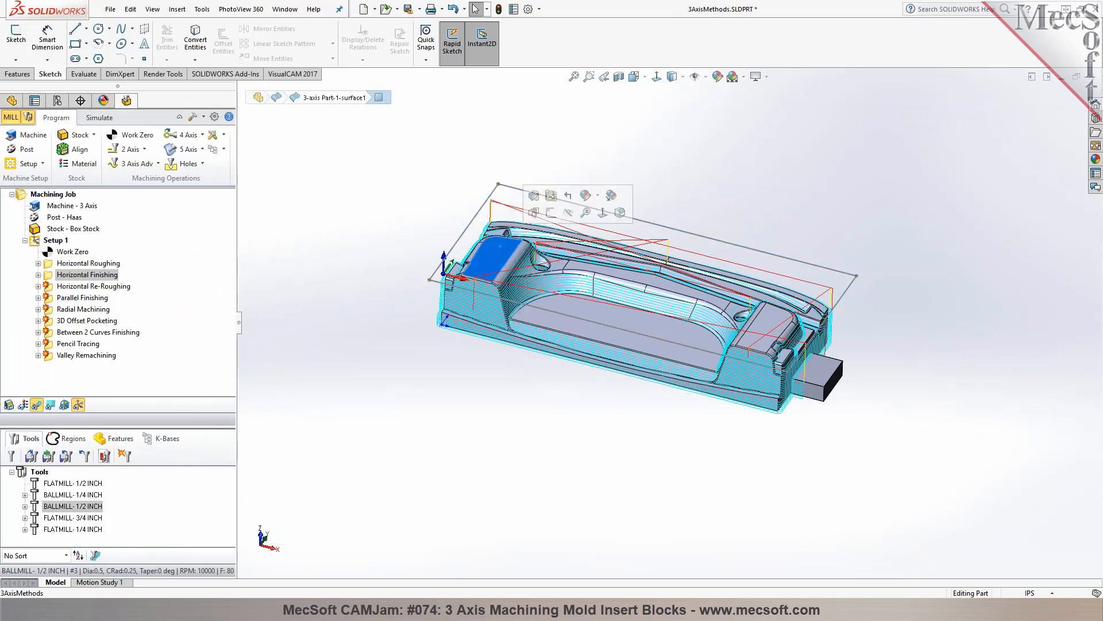
left_click(600, 214)
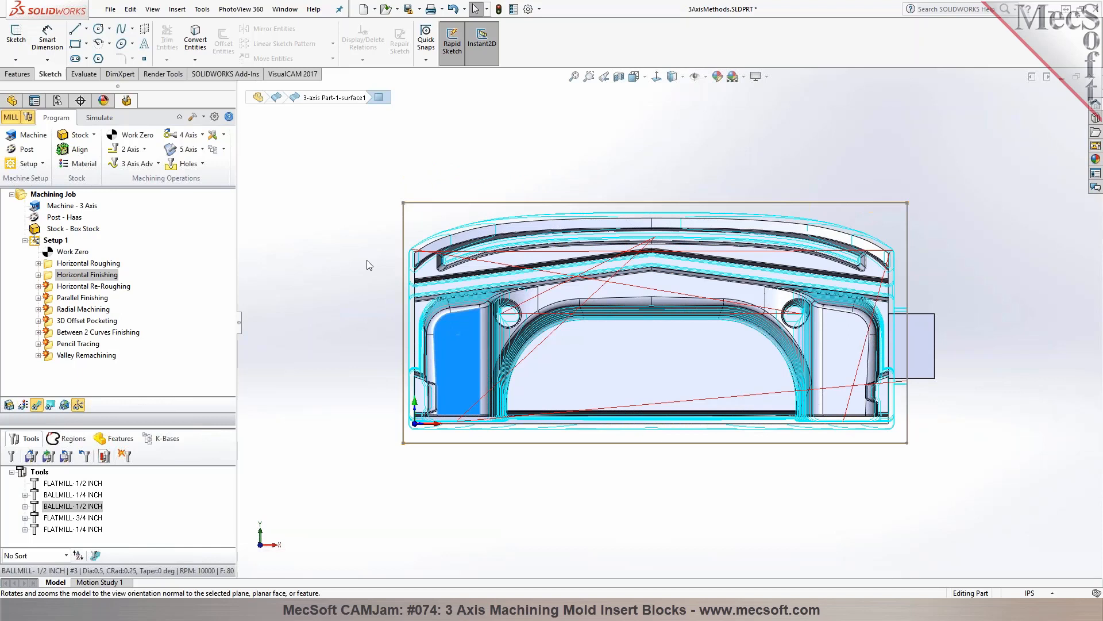
left_click(17, 36)
left_click(75, 43)
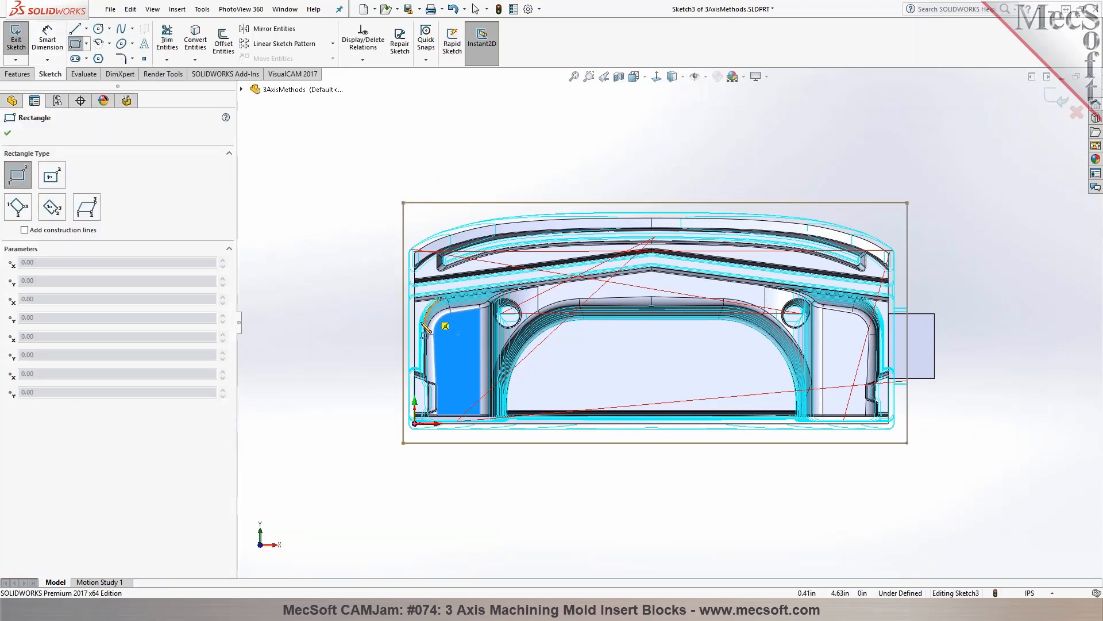
left_click(381, 304)
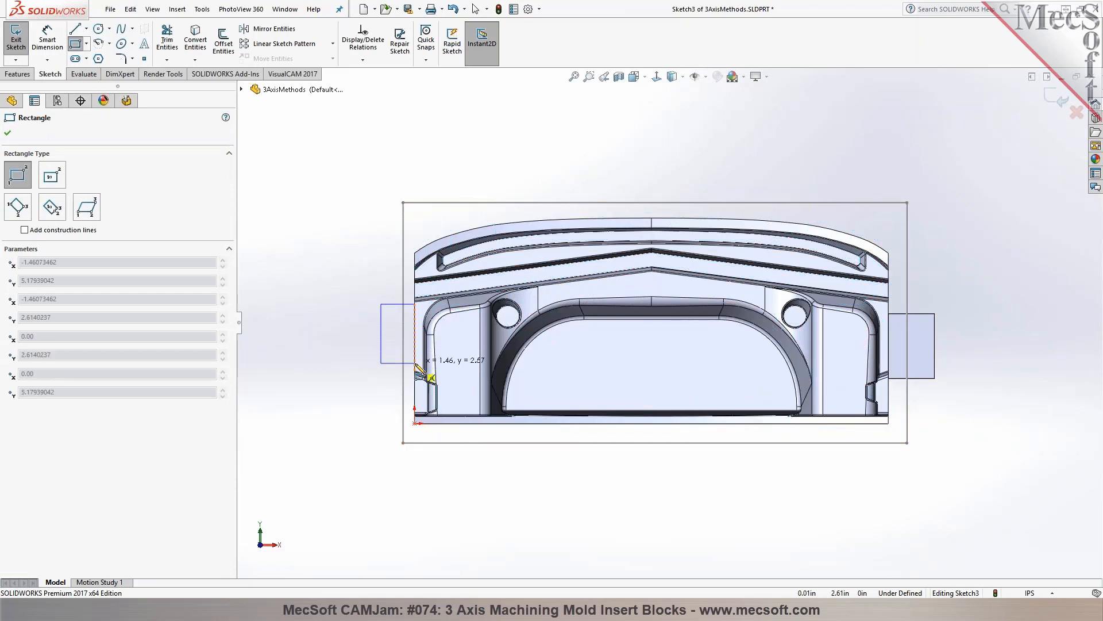
left_click(424, 365)
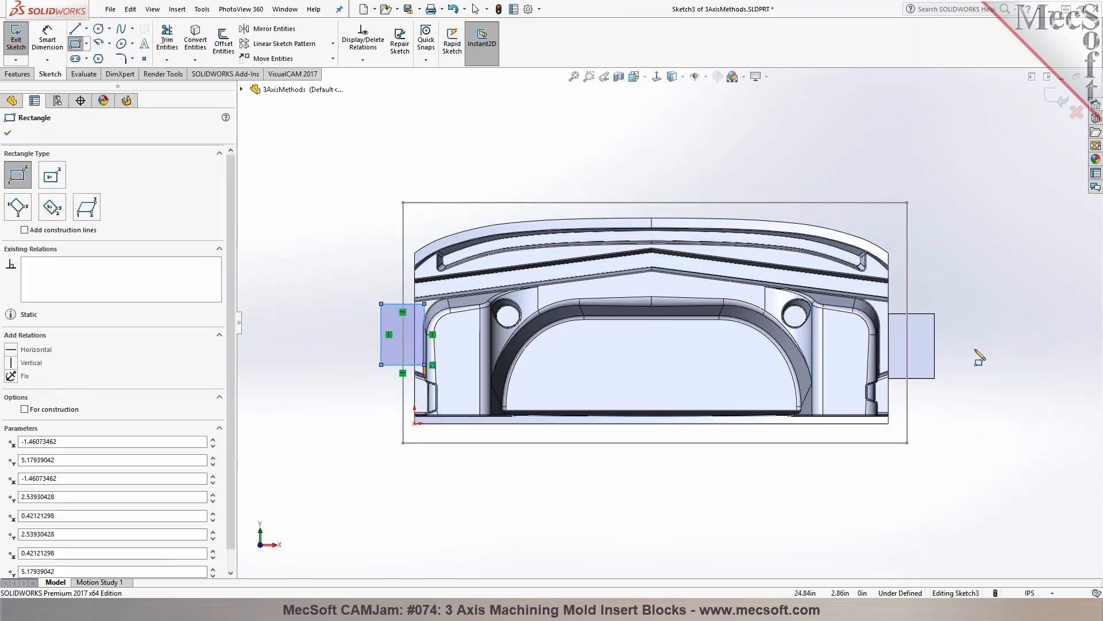
Draw a second clamp rectangle about 2.29 by 4.28 in over the extruded block at the part's right end and exit the sketch
left_click(895, 295)
left_click(947, 393)
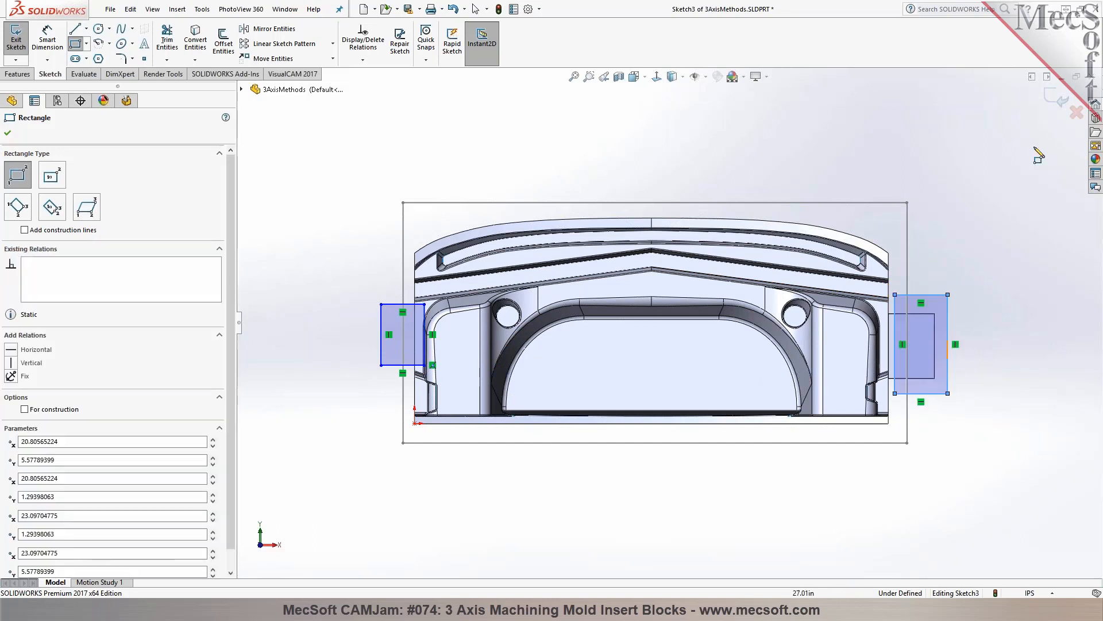
left_click(1057, 98)
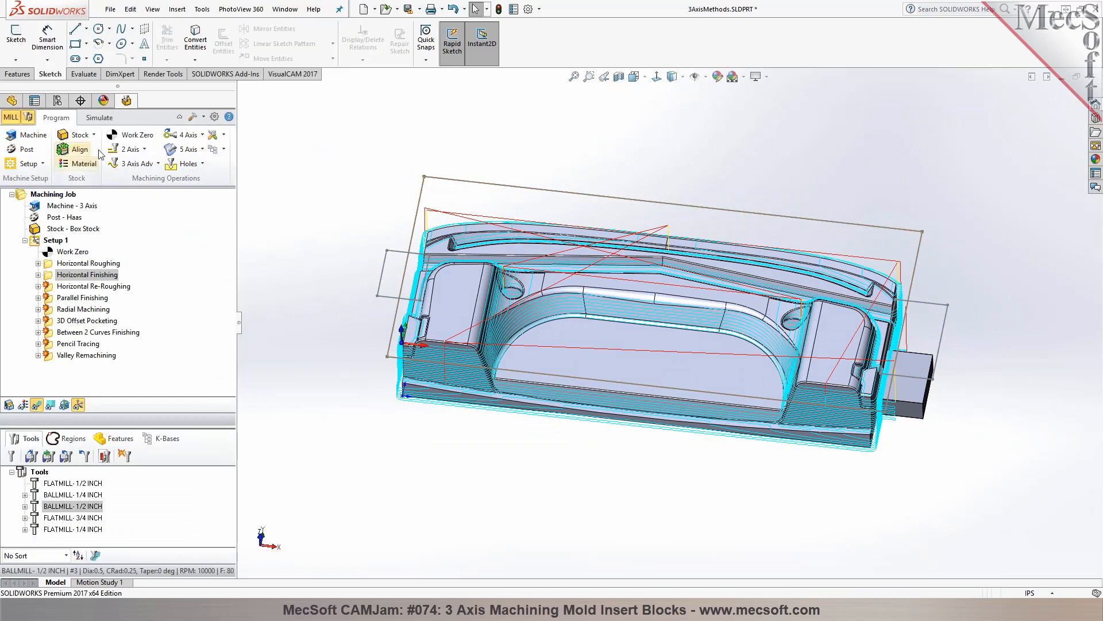
Start a 2 1/2 Axis Facing operation and set the large sketched rectangle's chain as its part regions
left_click(145, 149)
left_click(163, 167)
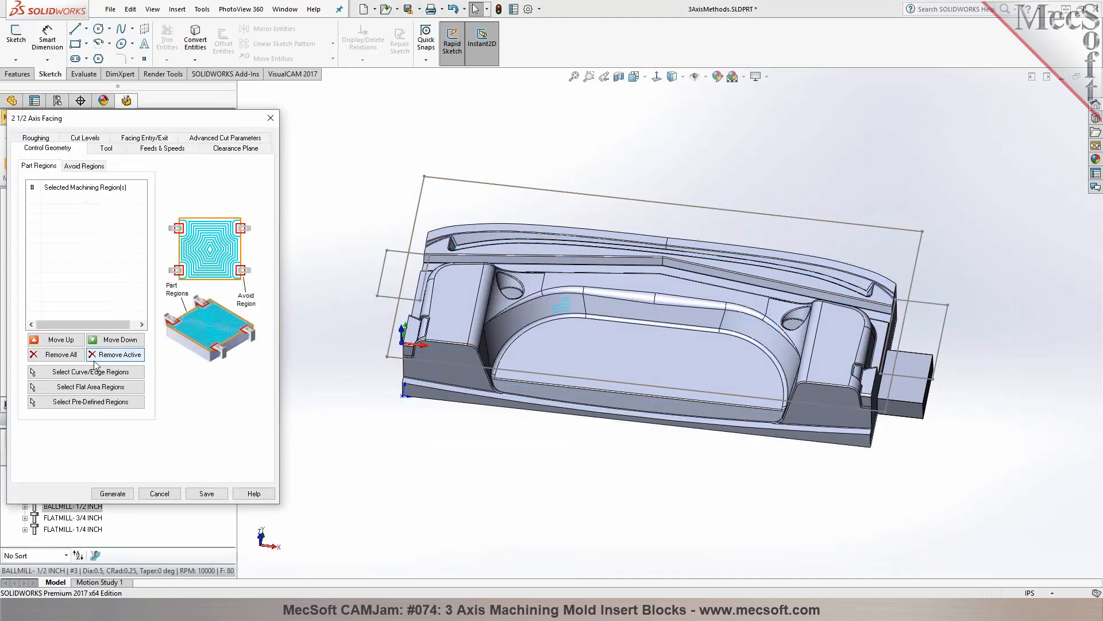
left_click(81, 371)
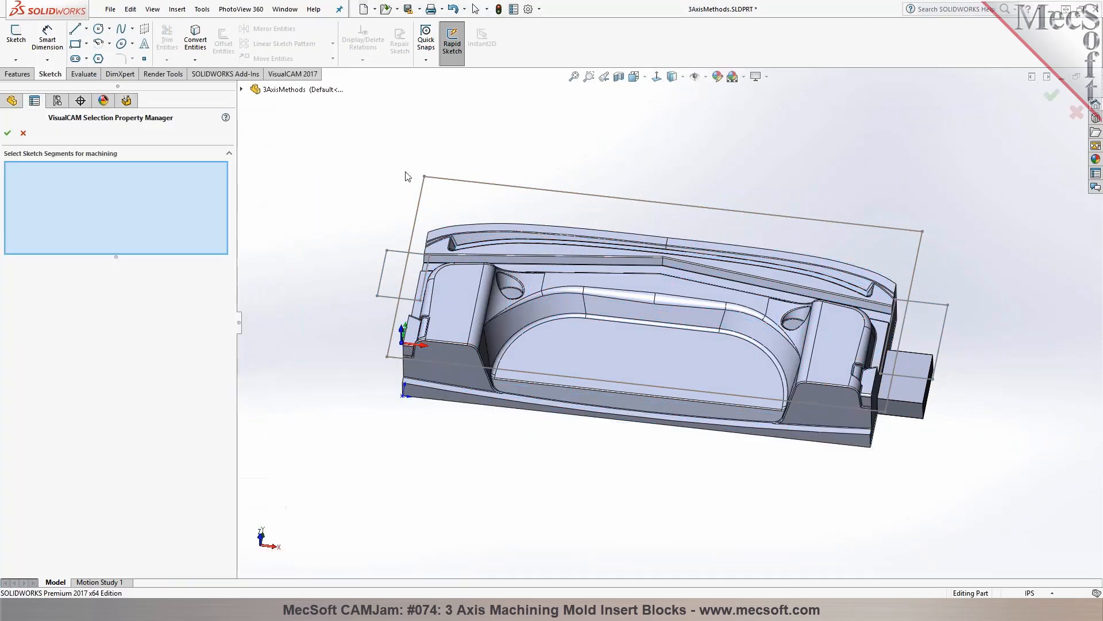
right_click(447, 178)
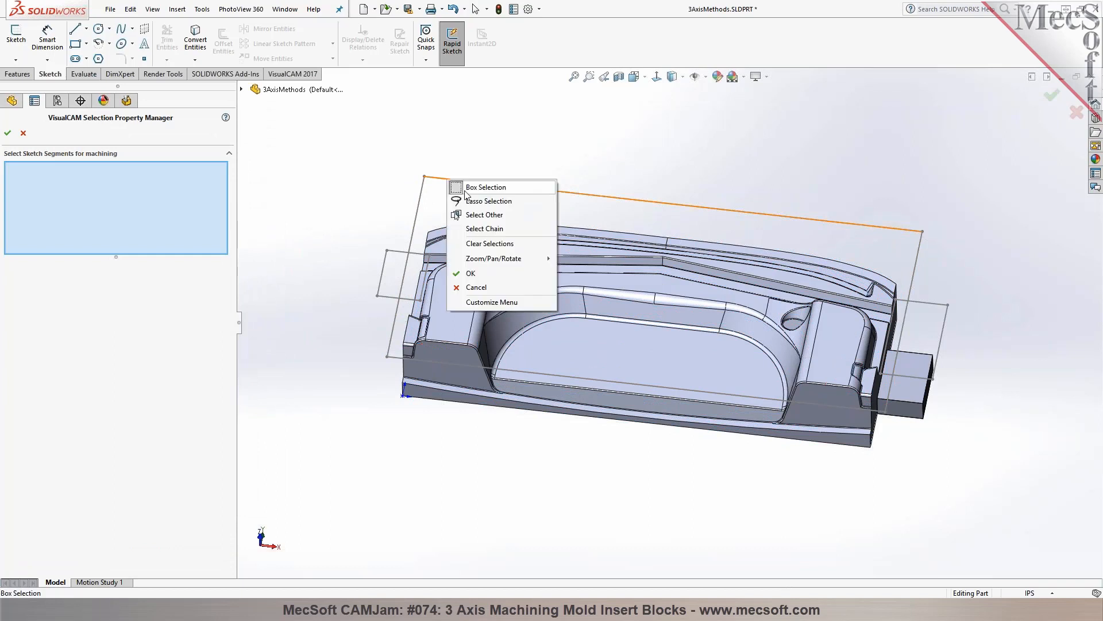
left_click(485, 228)
left_click(7, 133)
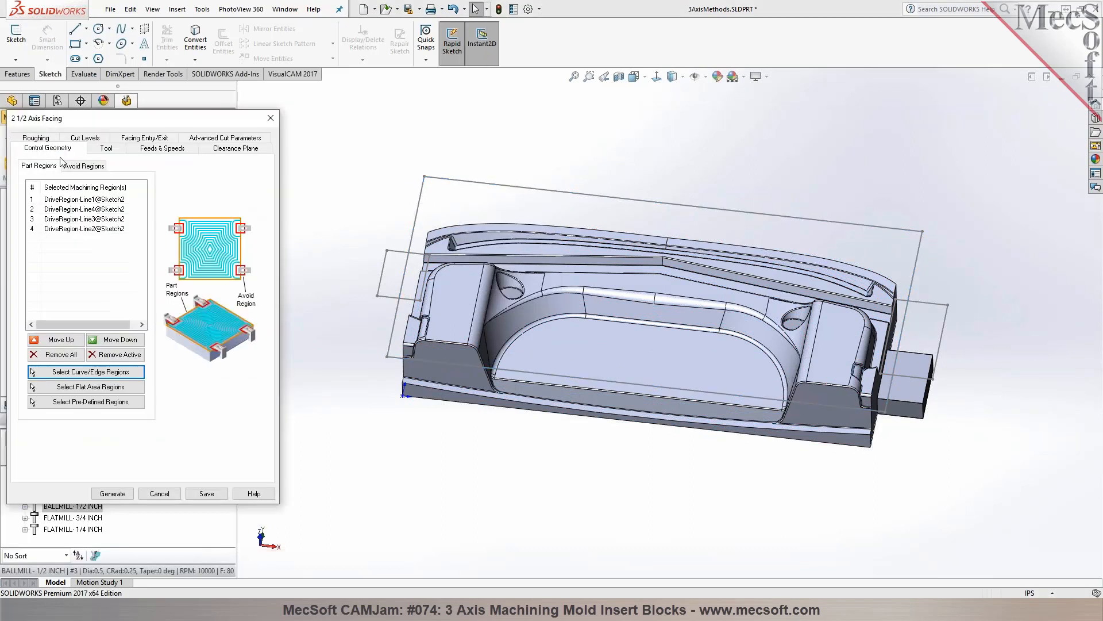
Set the chained contours of both clamp rectangles, at the part's left and right ends, as avoid regions of the facing operation
left_click(82, 166)
left_click(92, 371)
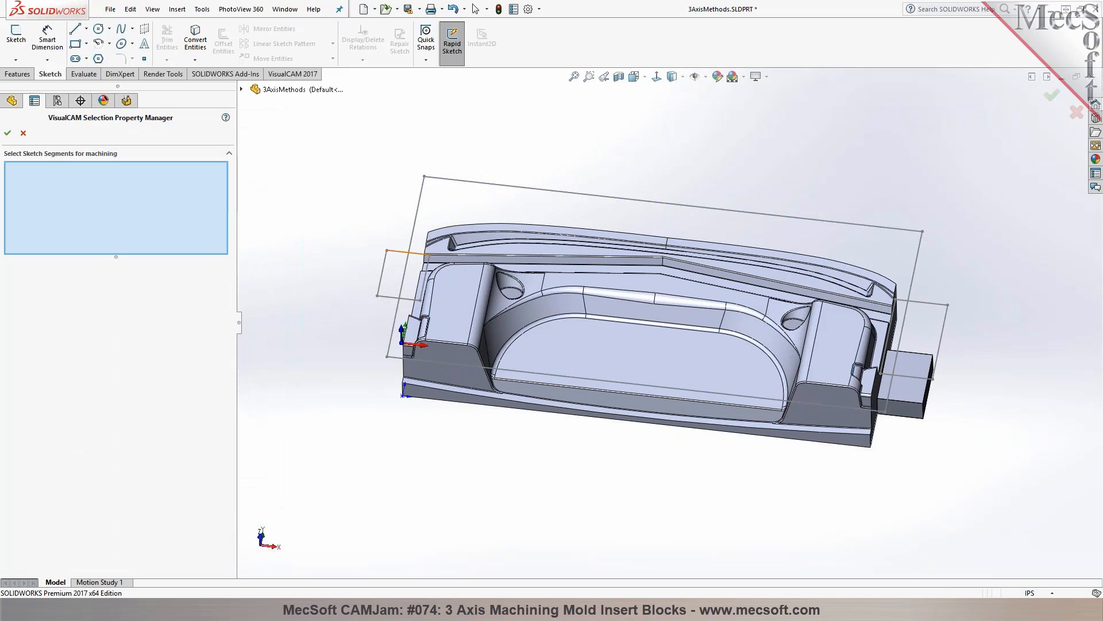
right_click(397, 253)
left_click(434, 300)
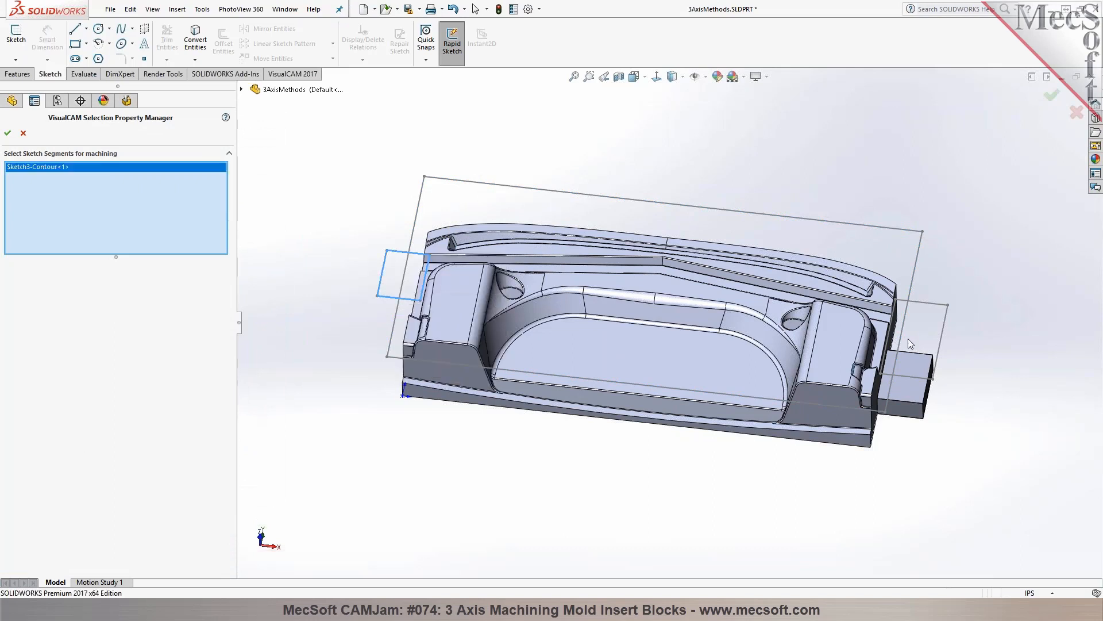
right_click(932, 308)
left_click(968, 353)
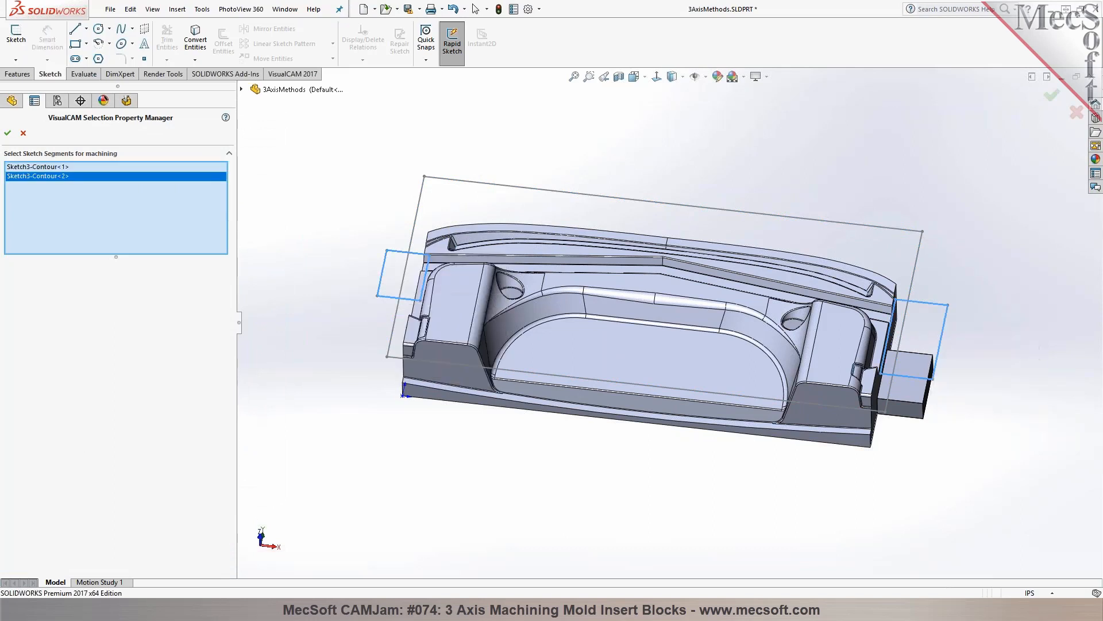
left_click(8, 133)
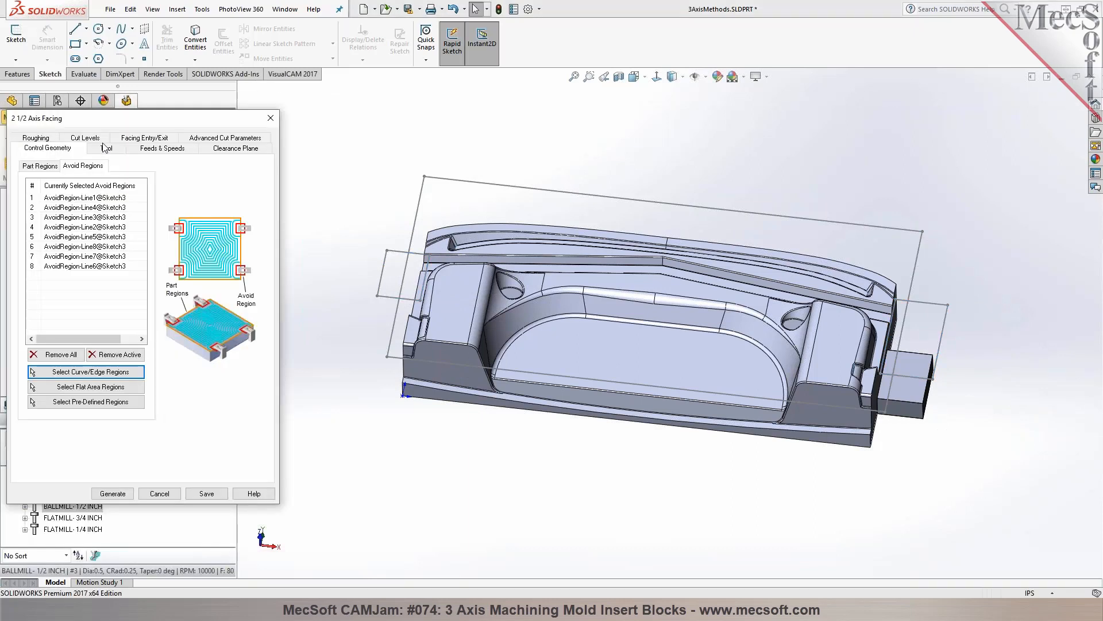
Assign the FLATMILL- 1/2 INCH tool to the 2 1/2 Axis Facing operation and generate its toolpath
left_click(105, 148)
left_click(80, 181)
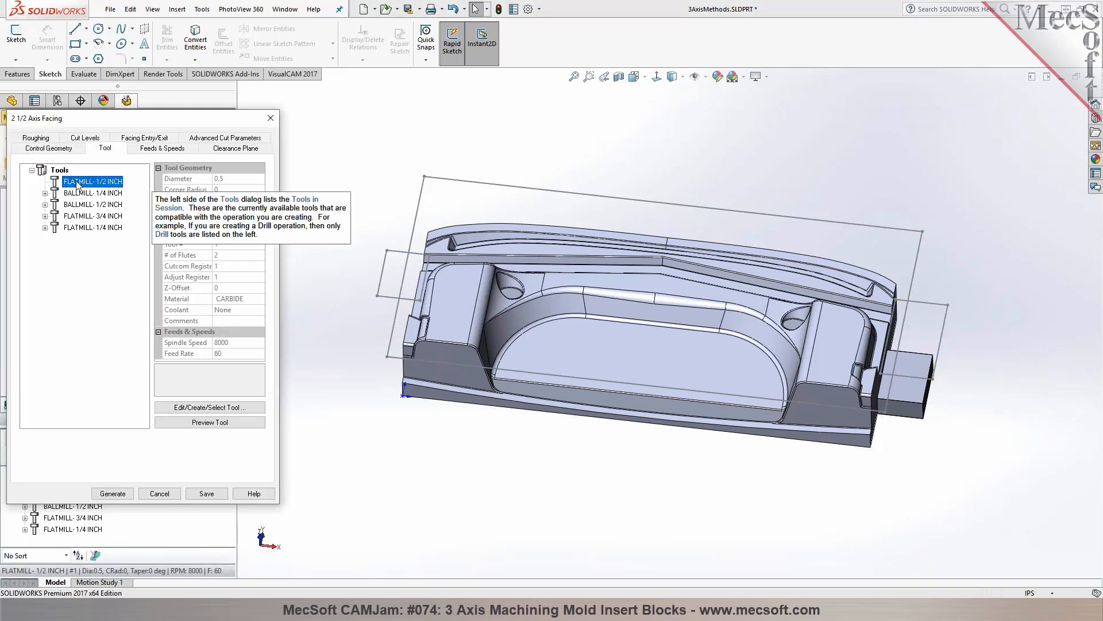
left_click(50, 139)
left_click(114, 493)
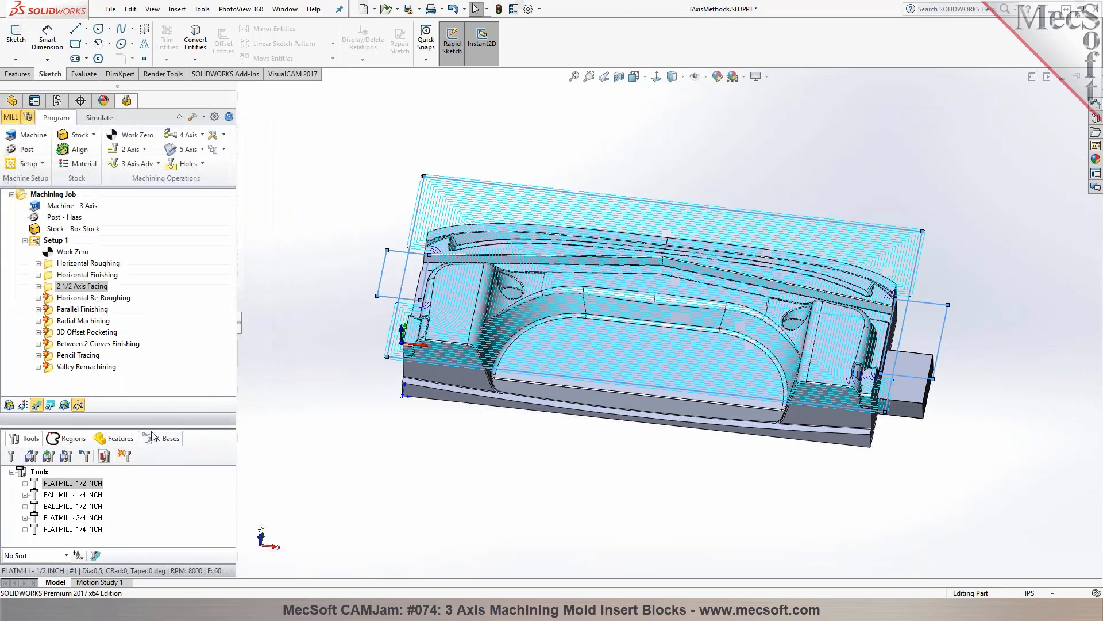
Examine how the facing toolpath runs around the two clamp rectangles, both without the part shown and over the part with its end block
left_click(349, 179)
middle_click_drag(349, 179, 338, 190)
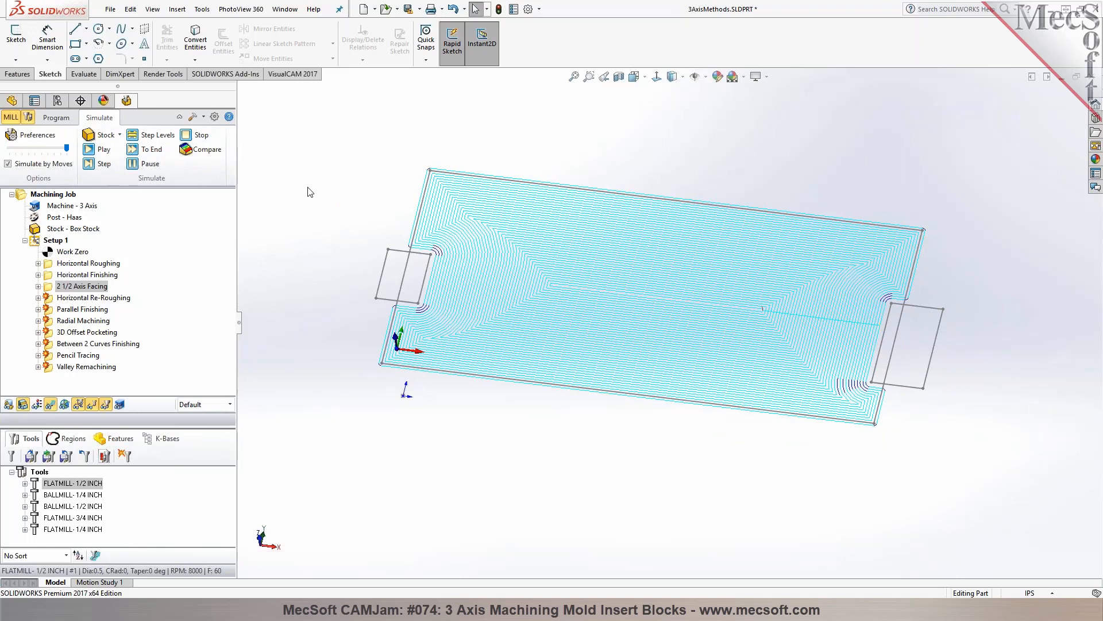
scroll(354, 231, "down", 1)
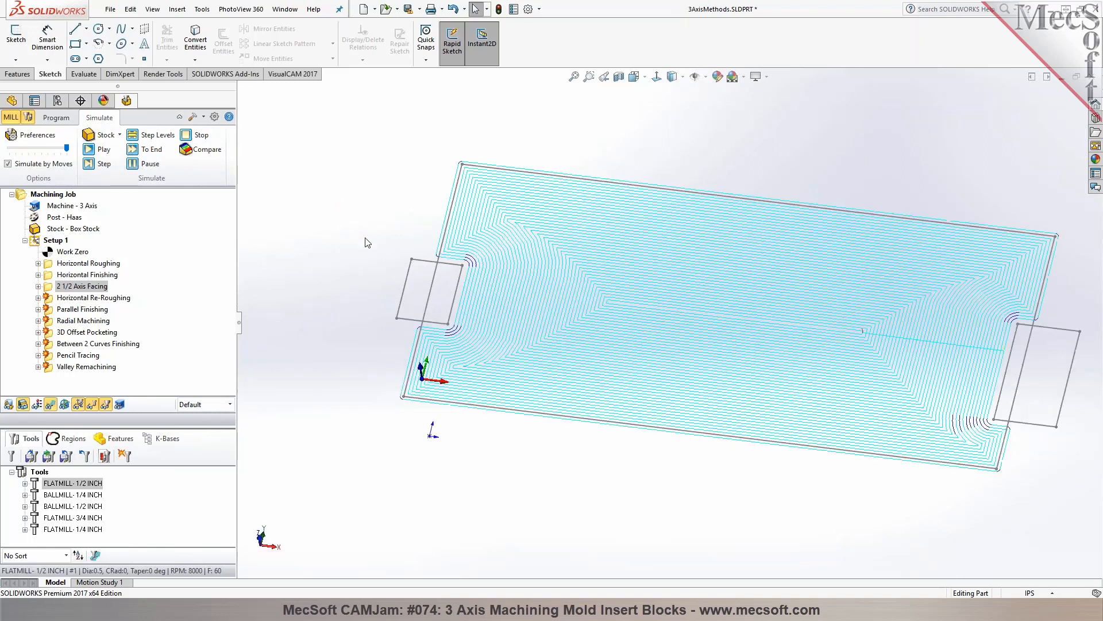
scroll(781, 320, "up", 2)
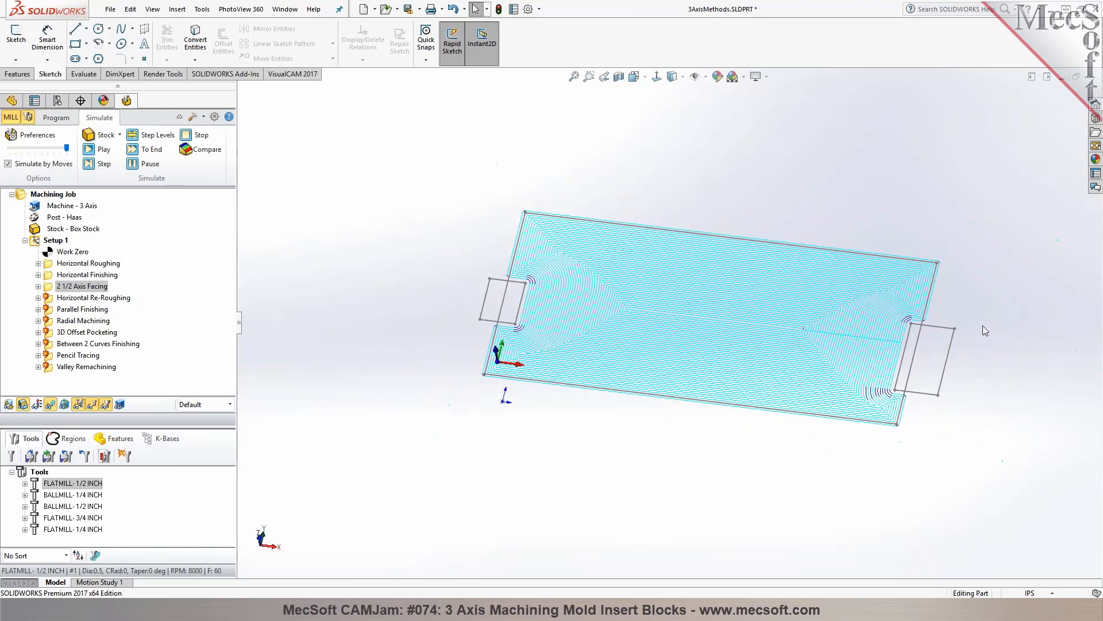
scroll(986, 328, "down", 1)
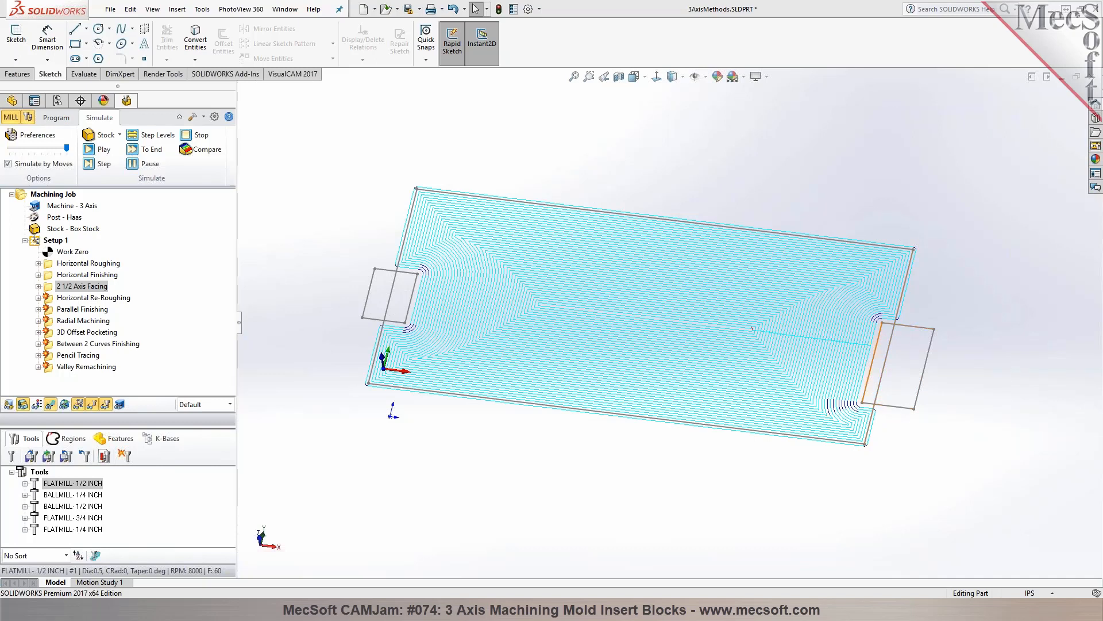
left_click(56, 117)
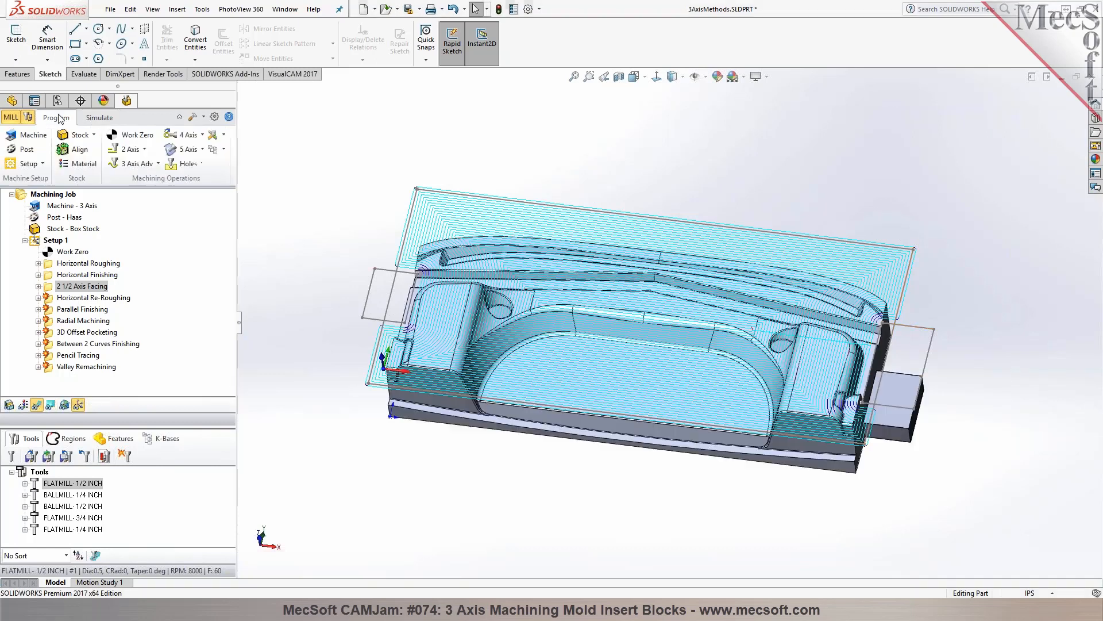
middle_click_drag(865, 359, 914, 411)
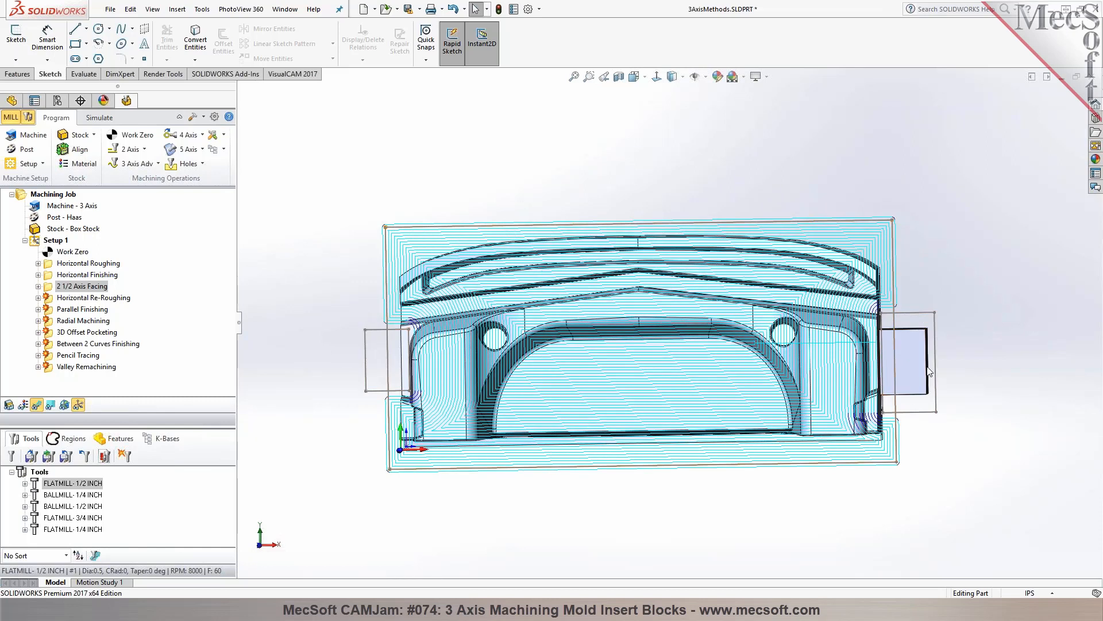
middle_click_drag(856, 380, 821, 264)
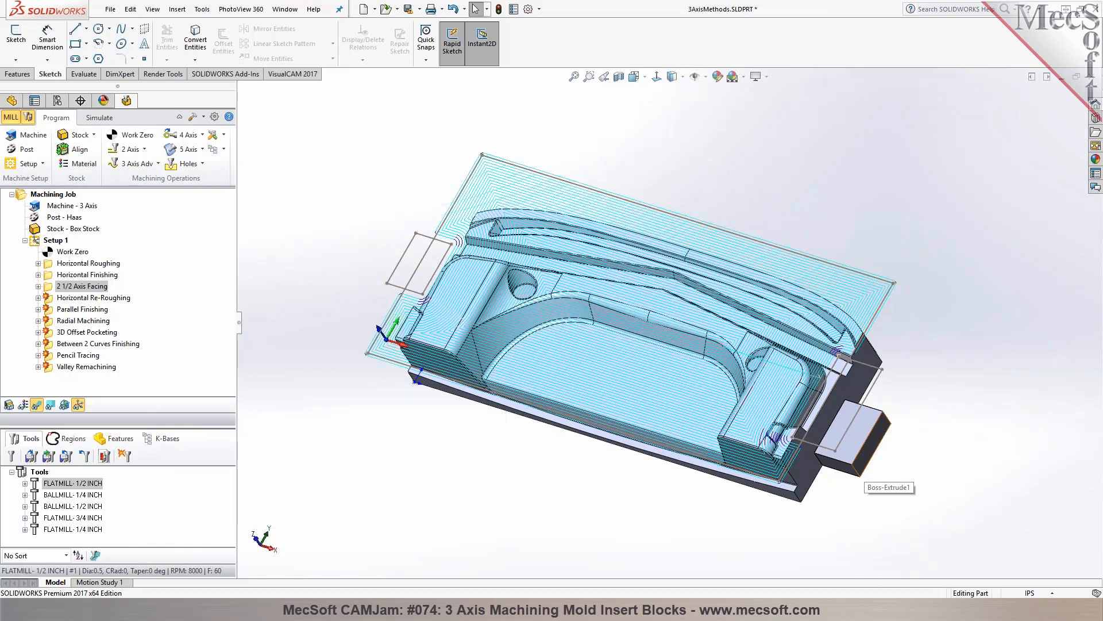